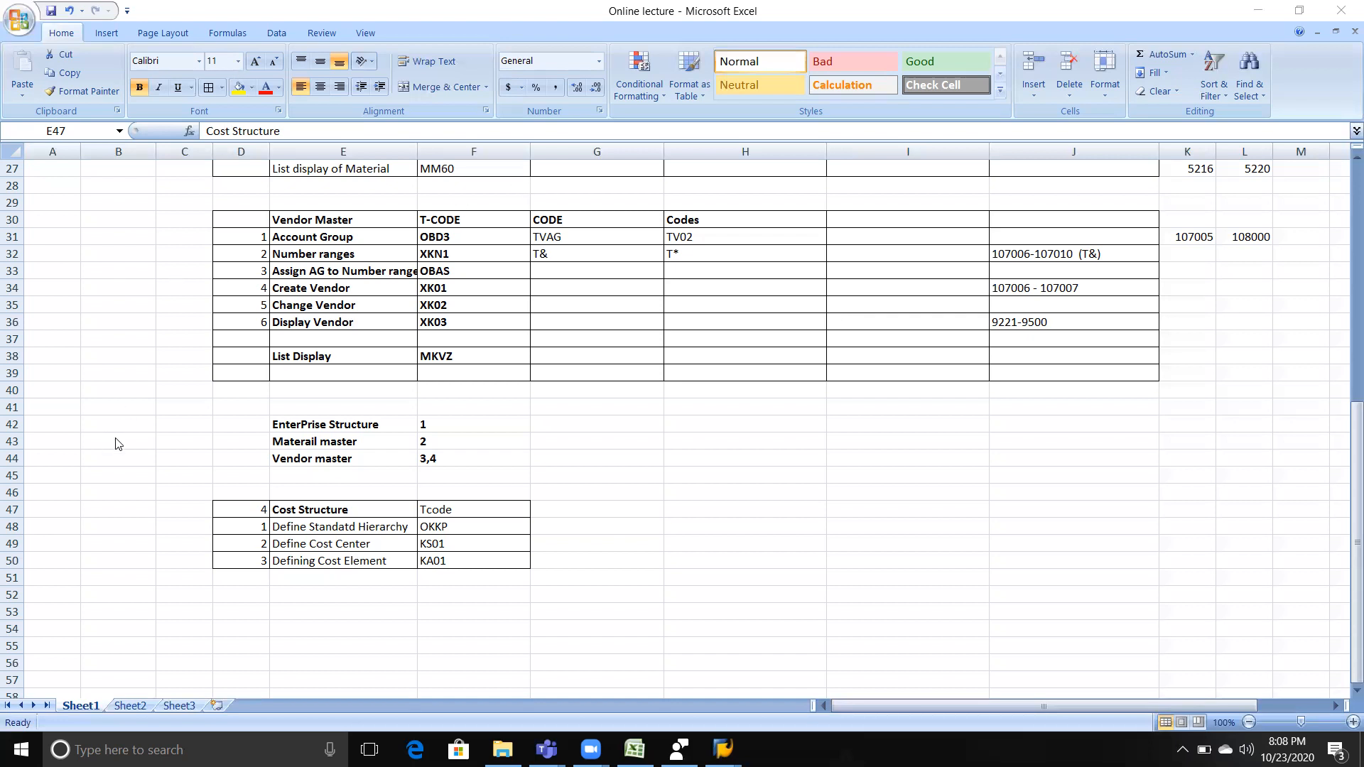
# - Check the standard hierarchy transaction code in the Excel sheet, switch to SAP and run transaction OKKP
pyautogui.click(324, 531)
pyautogui.click(325, 531)
pyautogui.click(430, 528)
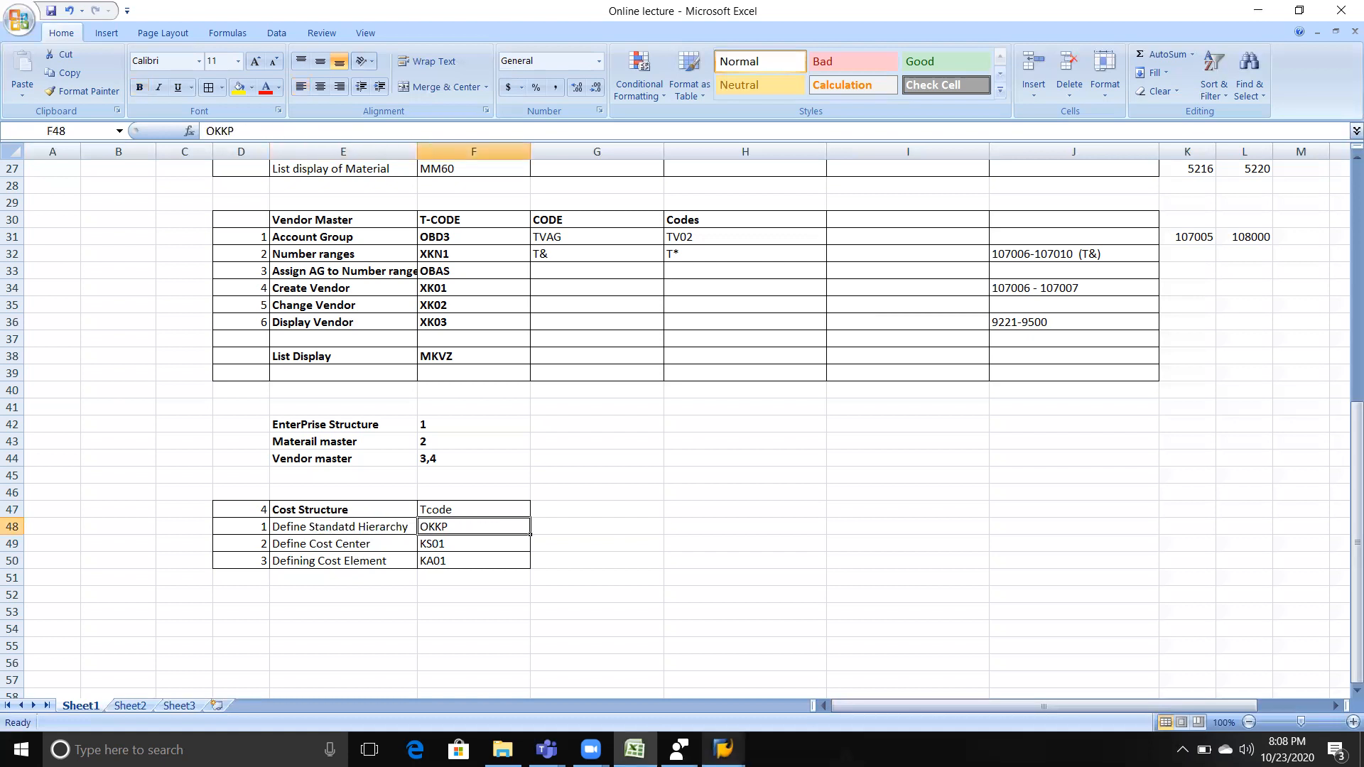
pyautogui.moveTo(723, 749)
pyautogui.click(792, 628)
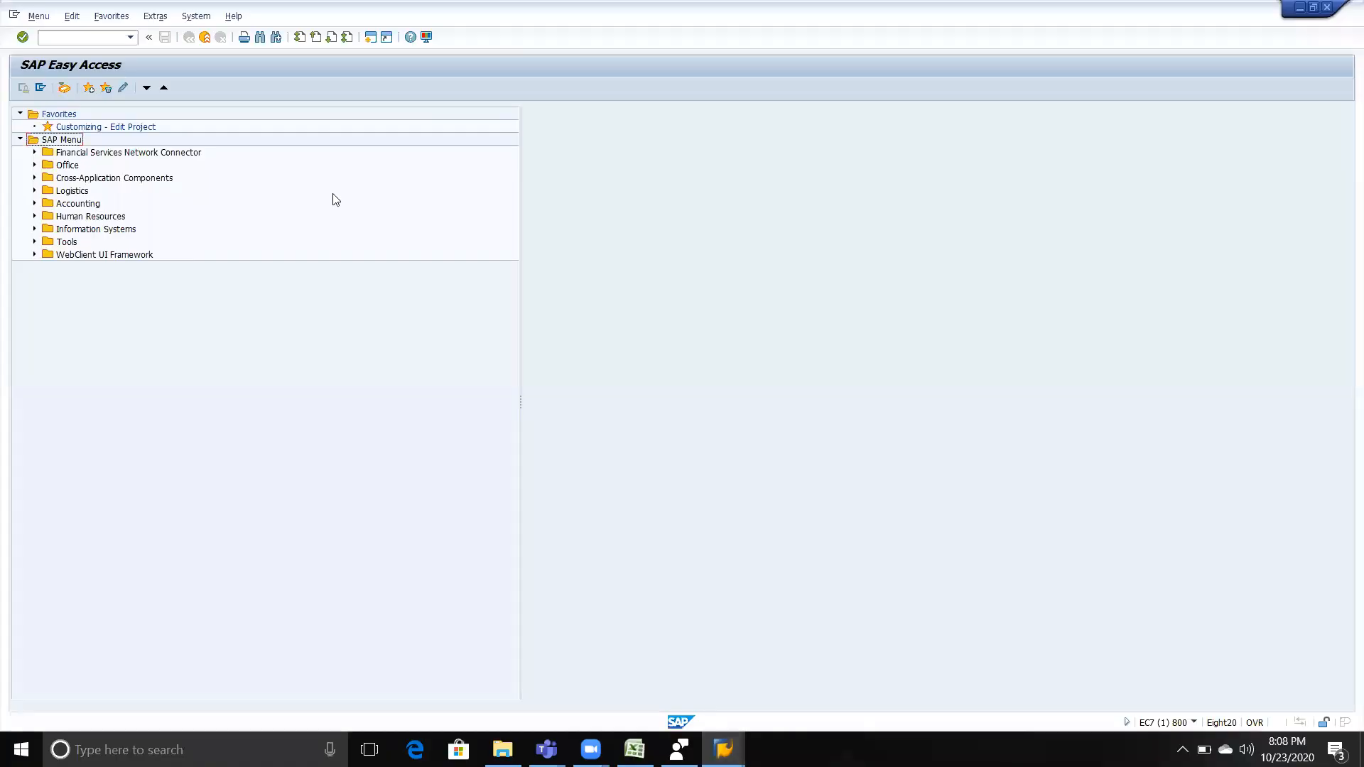
pyautogui.click(63, 37)
pyautogui.write('OKKP')
pyautogui.press('Return')
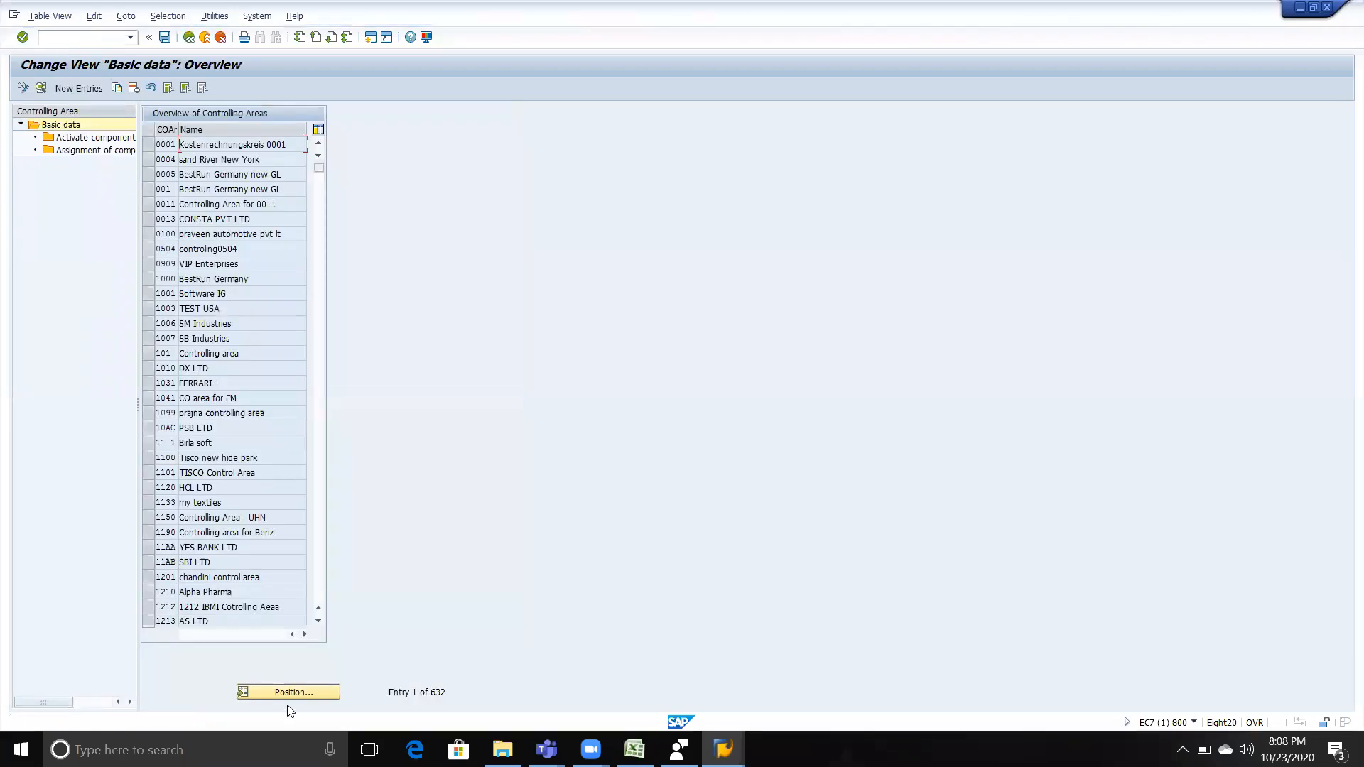
# - Using the controlling area code from the Excel sheet, position the SAP overview at CO area tvs2 and open its details
pyautogui.click(287, 698)
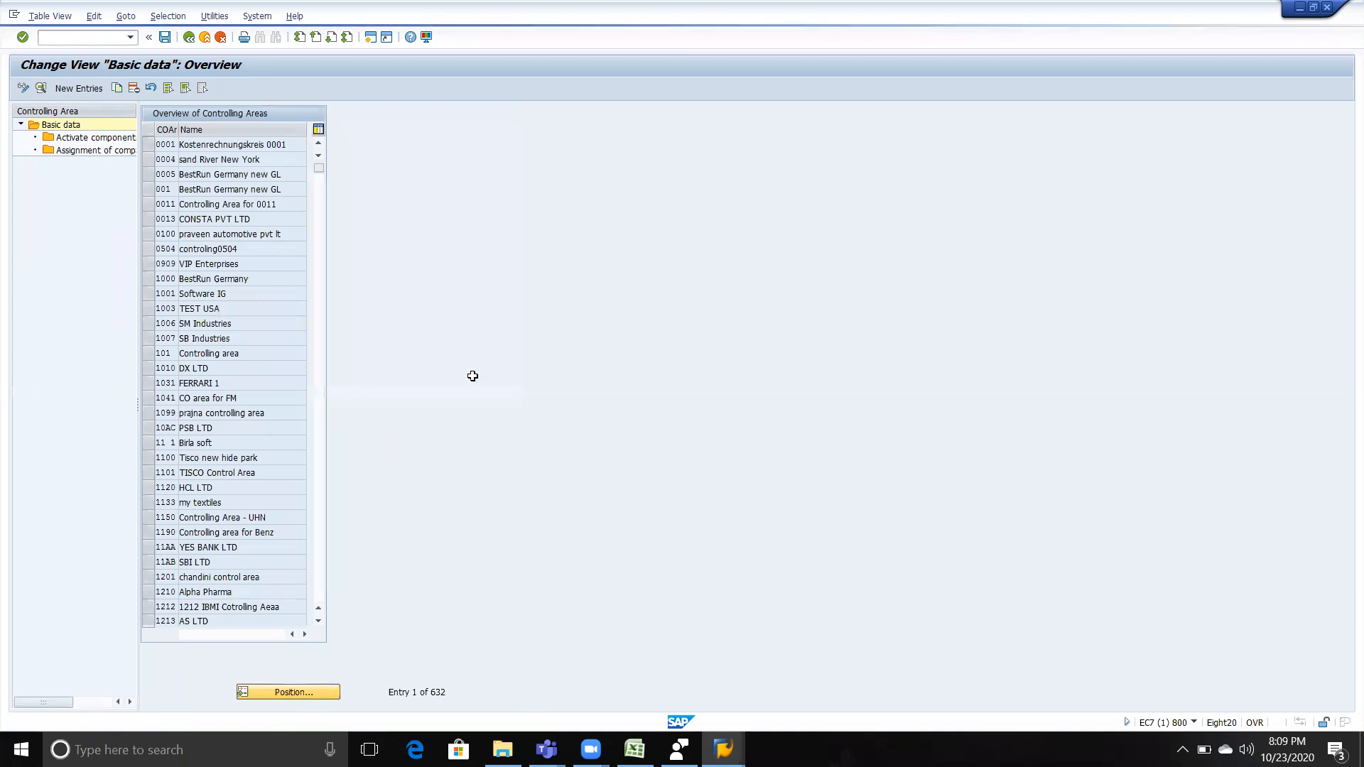
pyautogui.hotkey('alt', 'Tab')
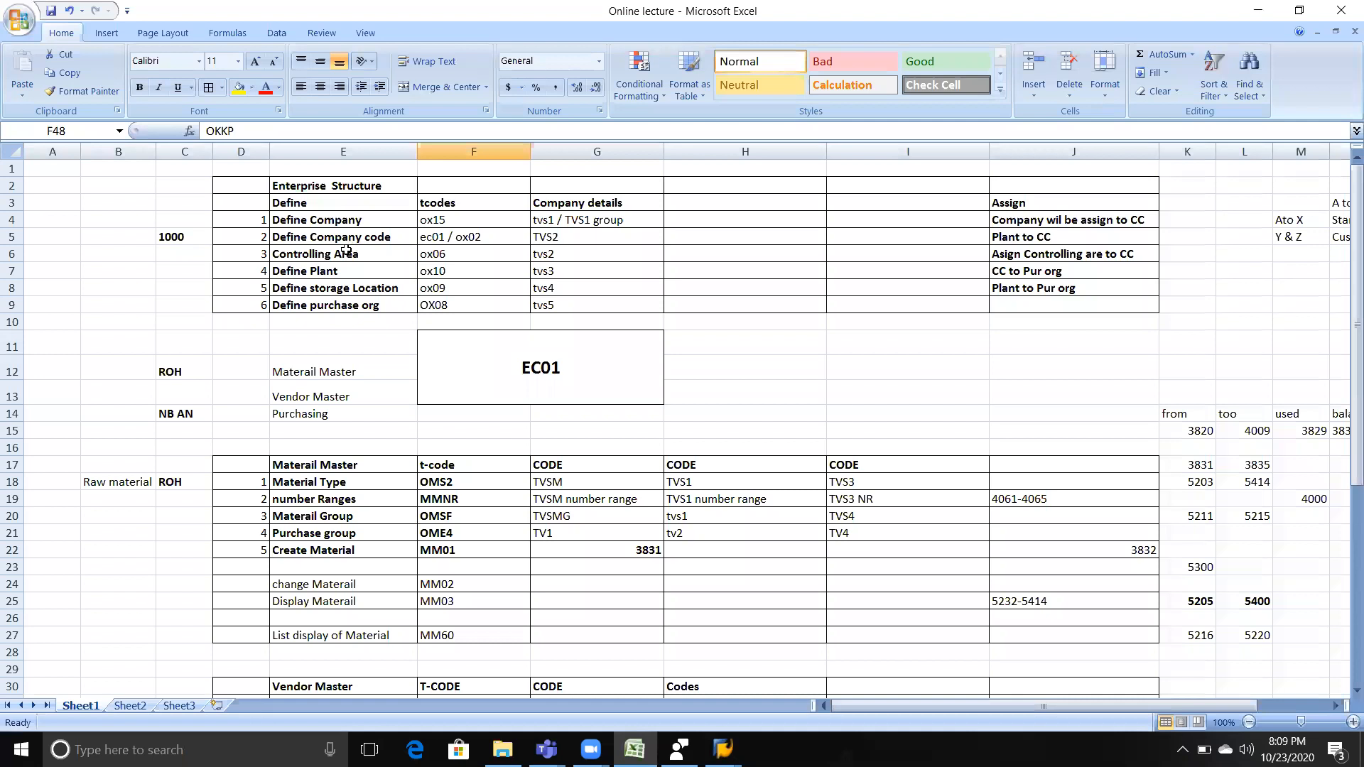
pyautogui.click(424, 257)
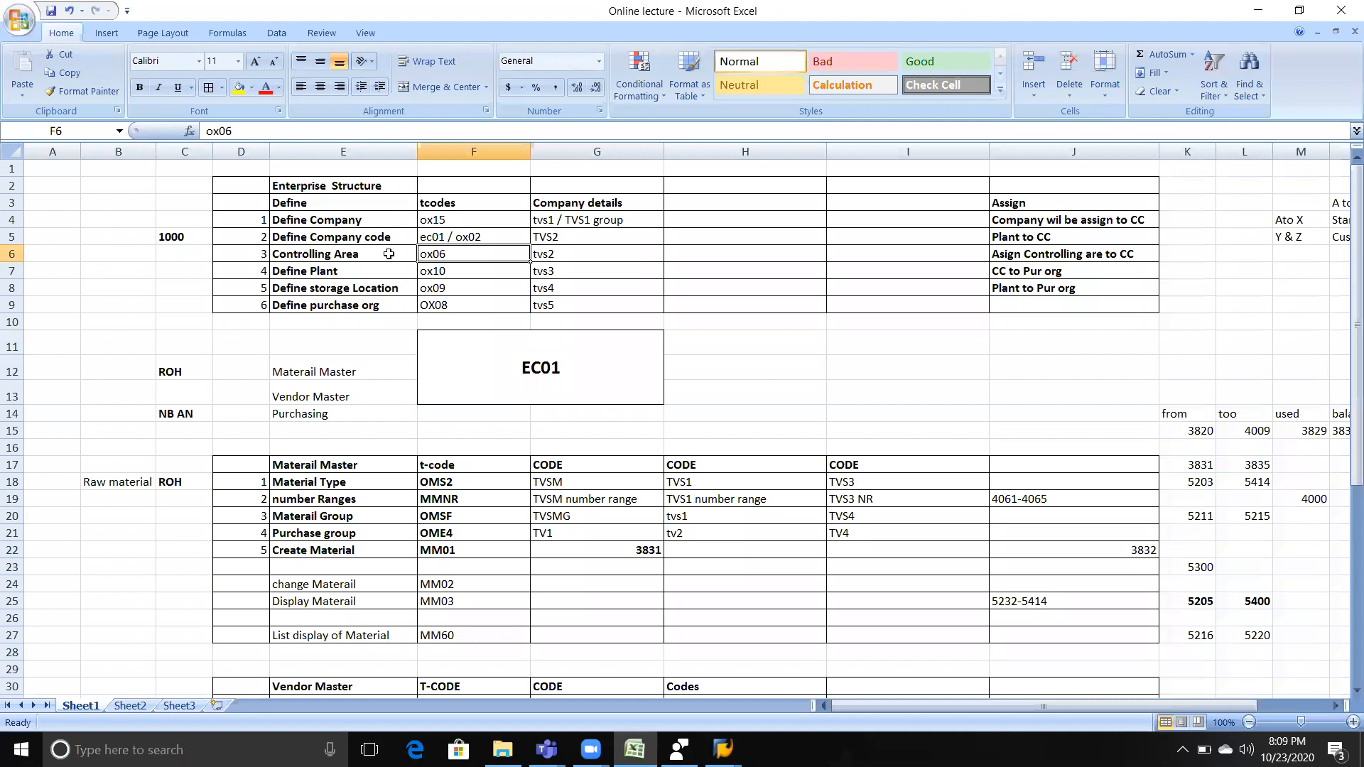
pyautogui.click(389, 254)
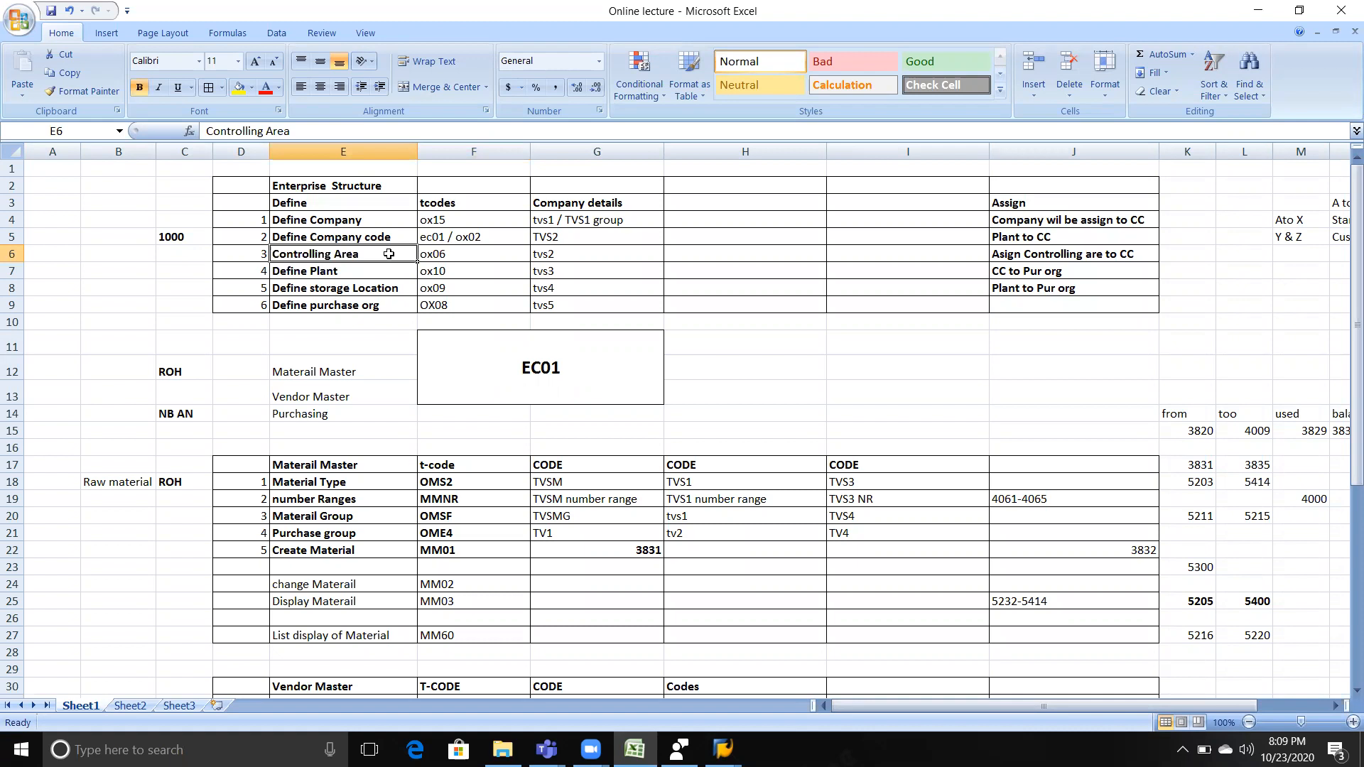
pyautogui.click(431, 256)
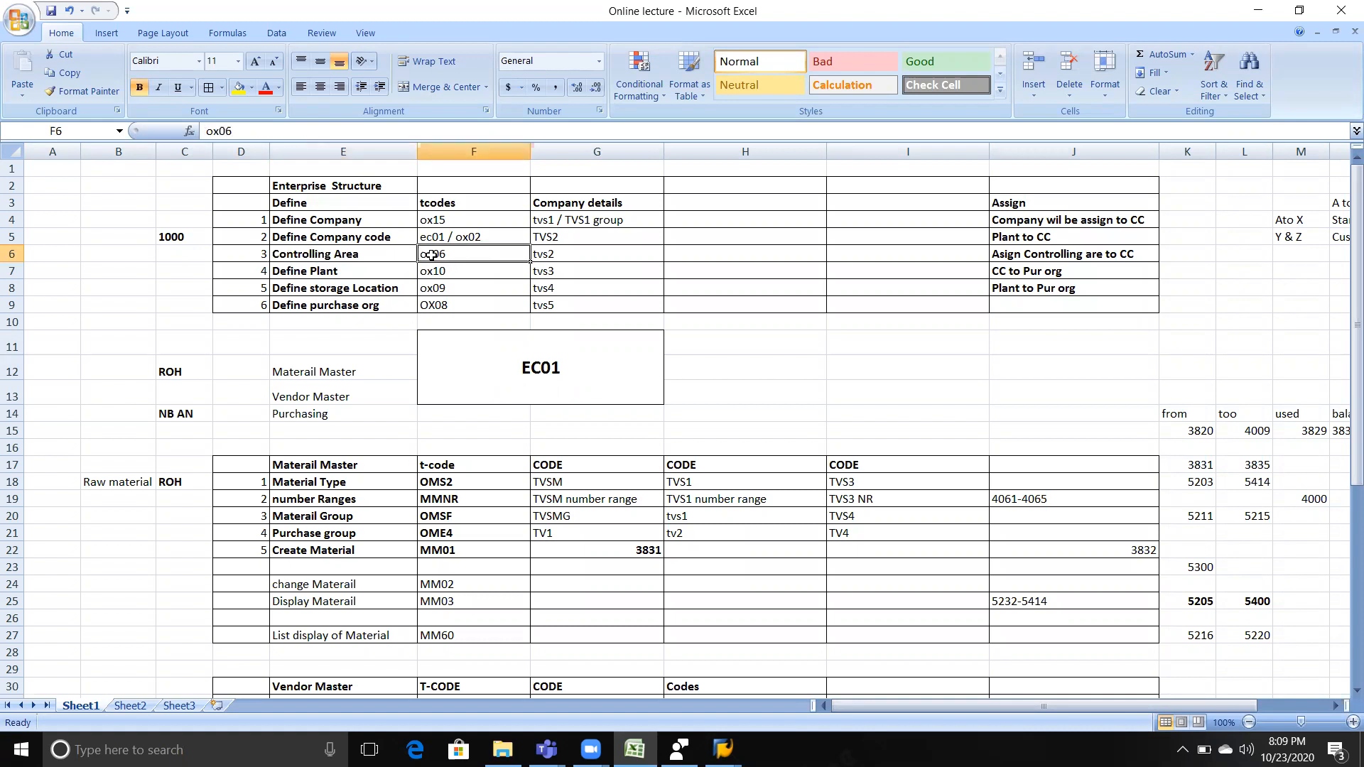
pyautogui.click(387, 252)
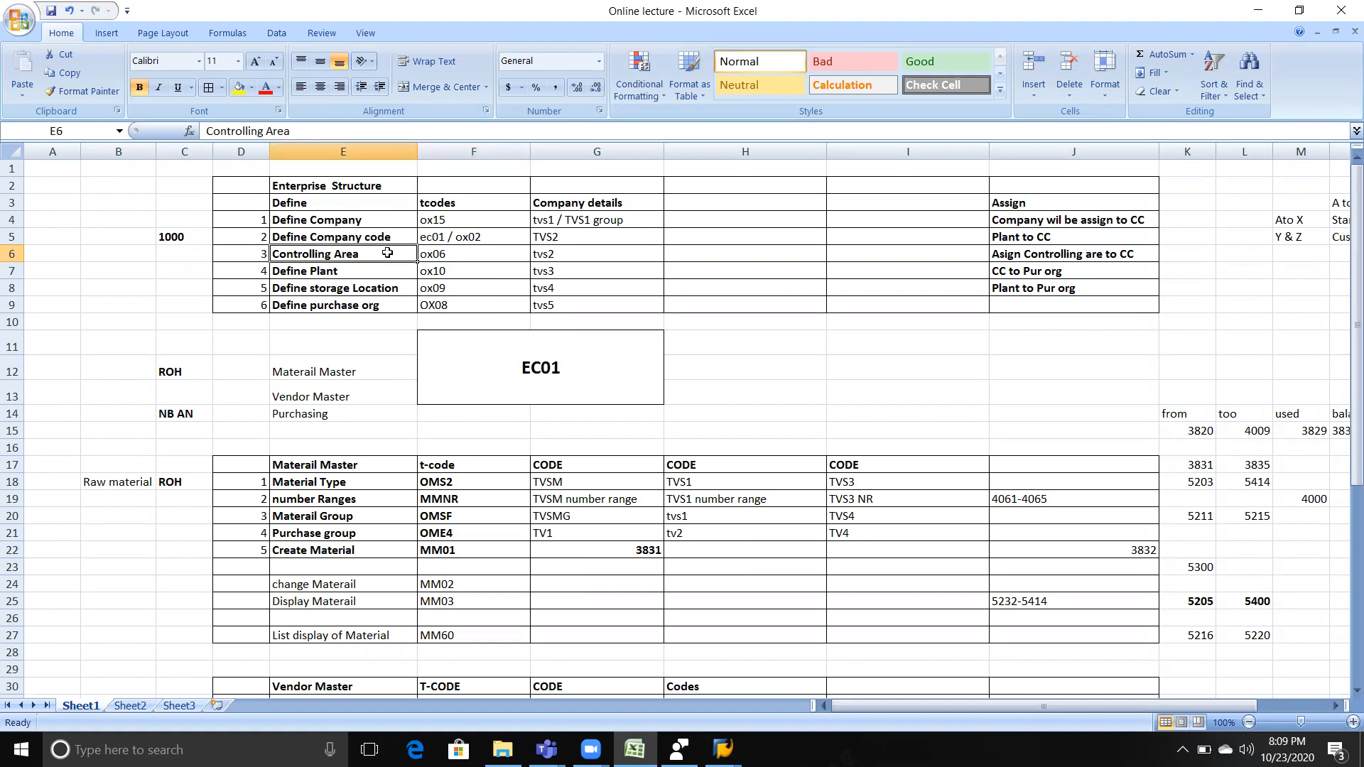
pyautogui.hotkey('alt', 'Tab')
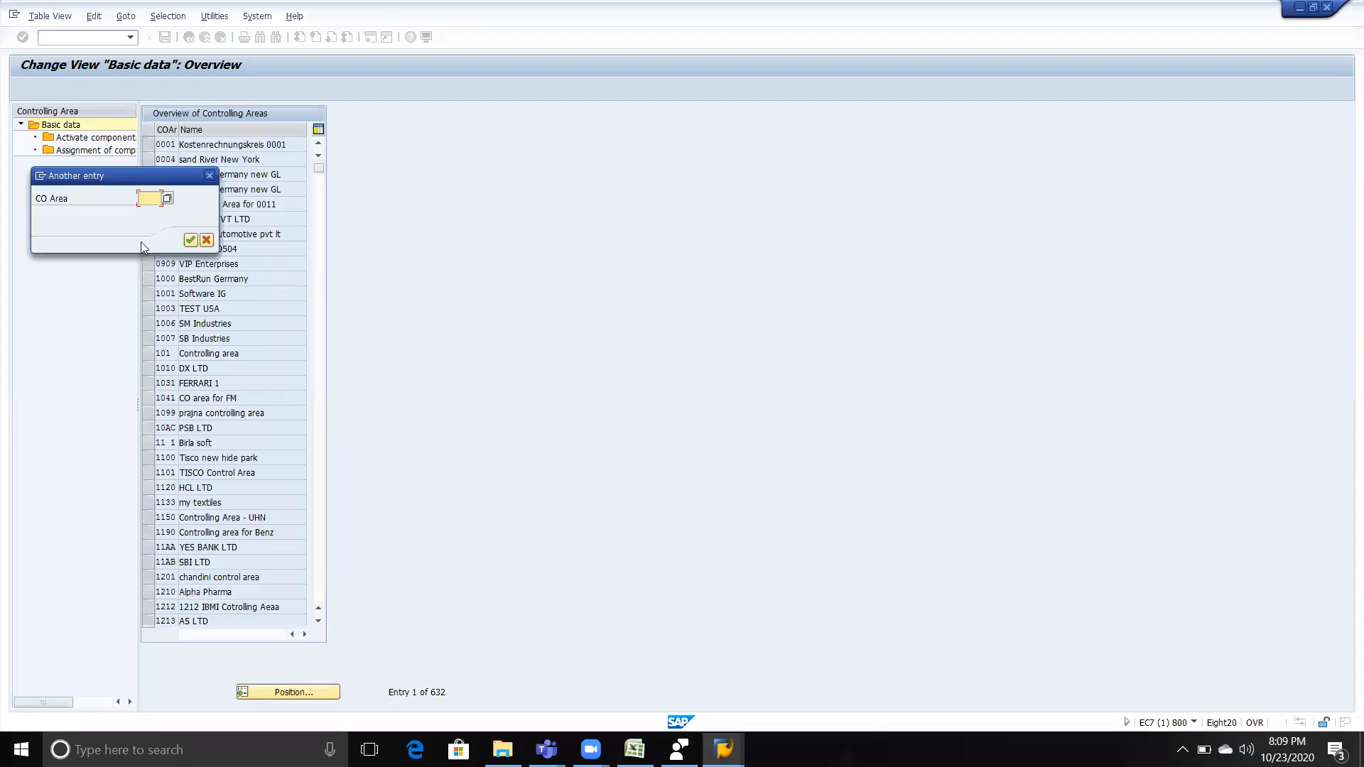
pyautogui.hotkey('alt', 'Tab')
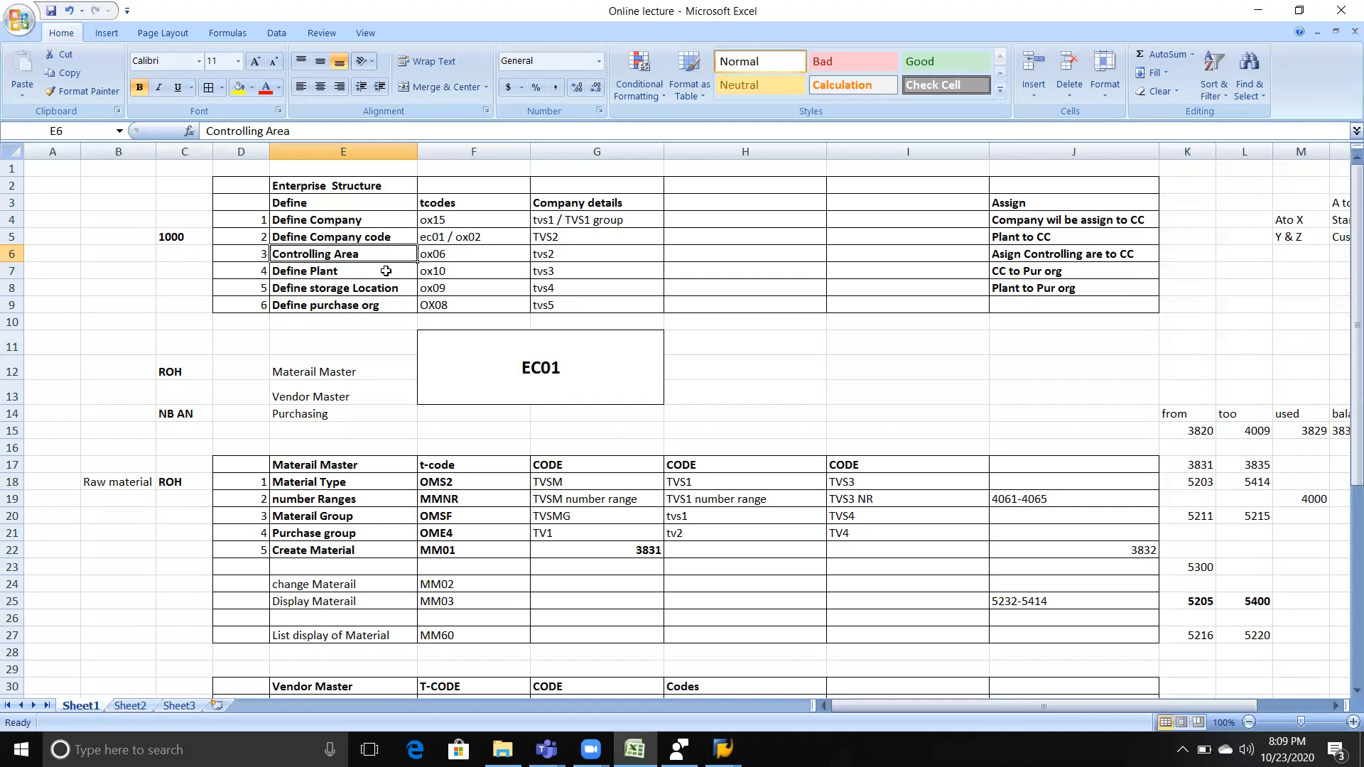
pyautogui.hotkey('alt', 'Tab')
pyautogui.write('tvs2')
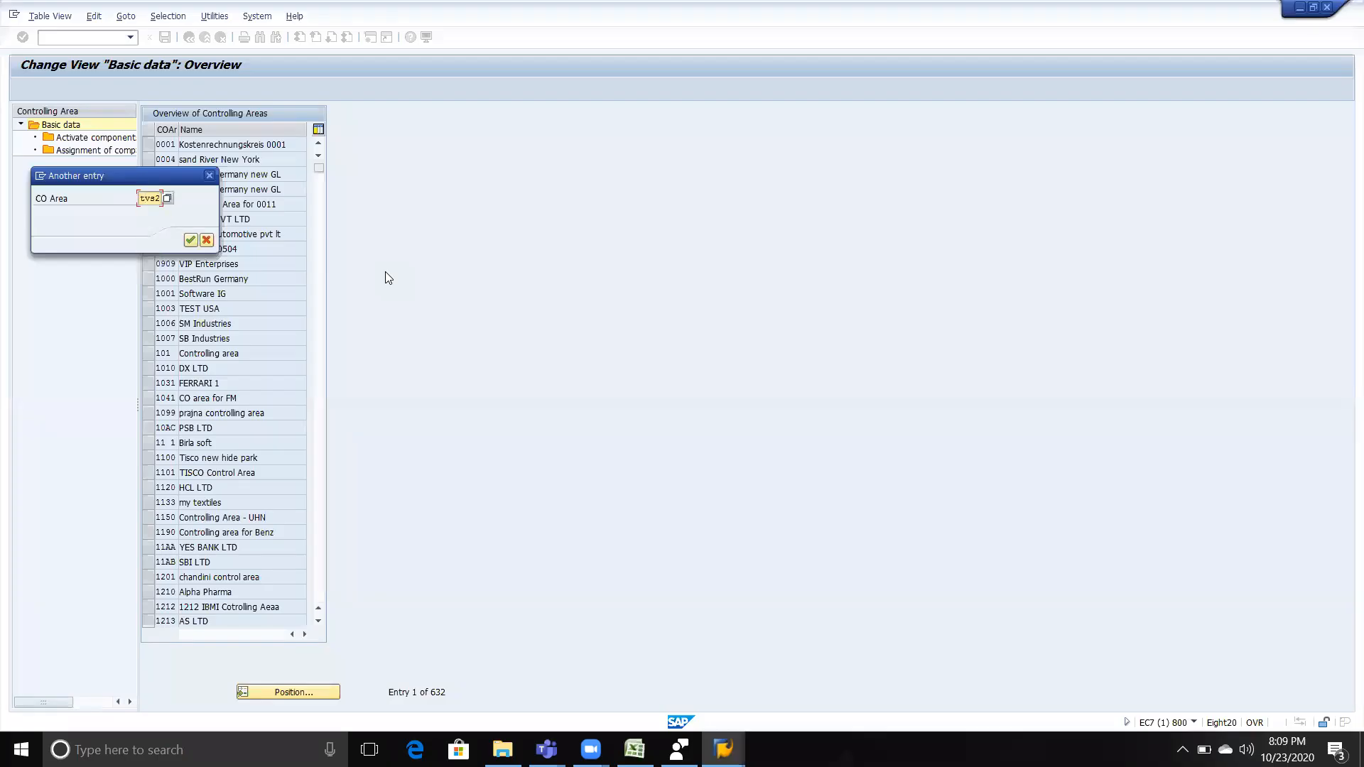
pyautogui.press('Return')
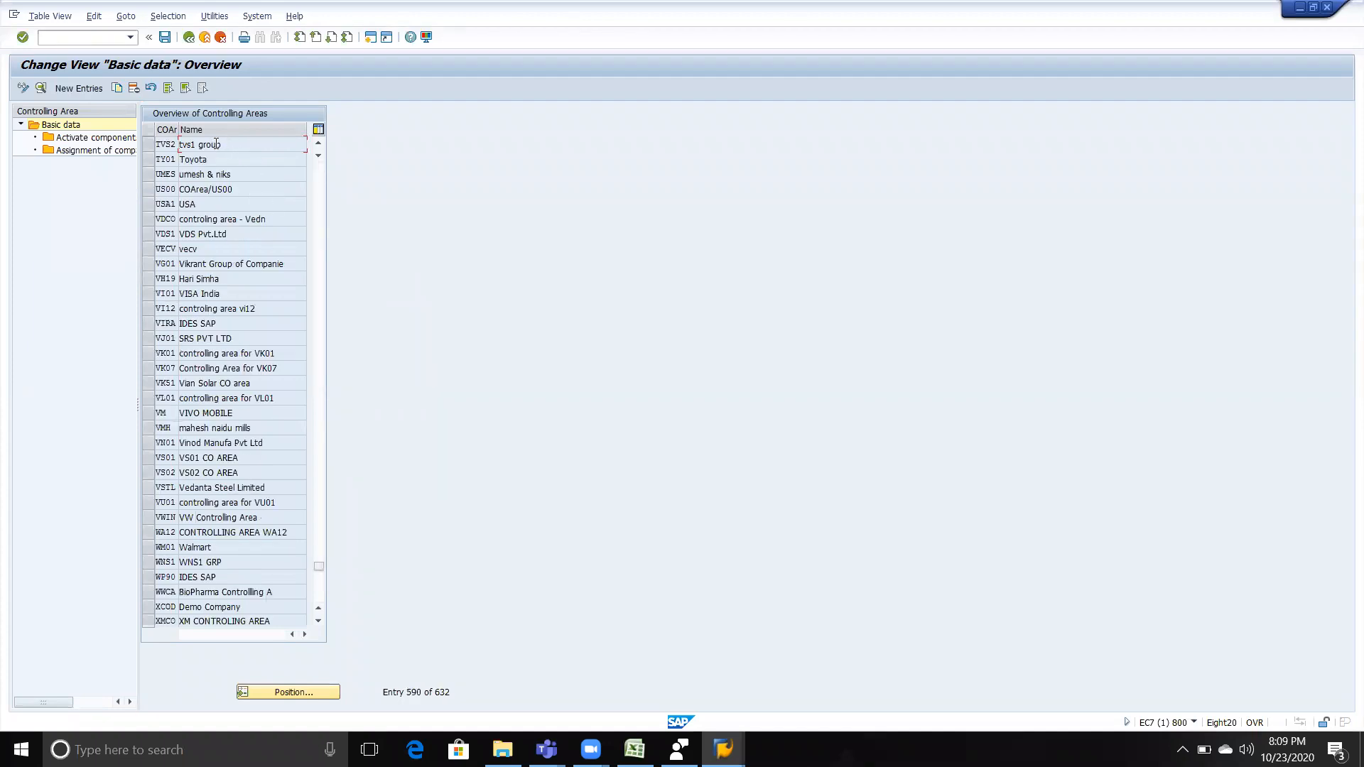
pyautogui.doubleClick(222, 146)
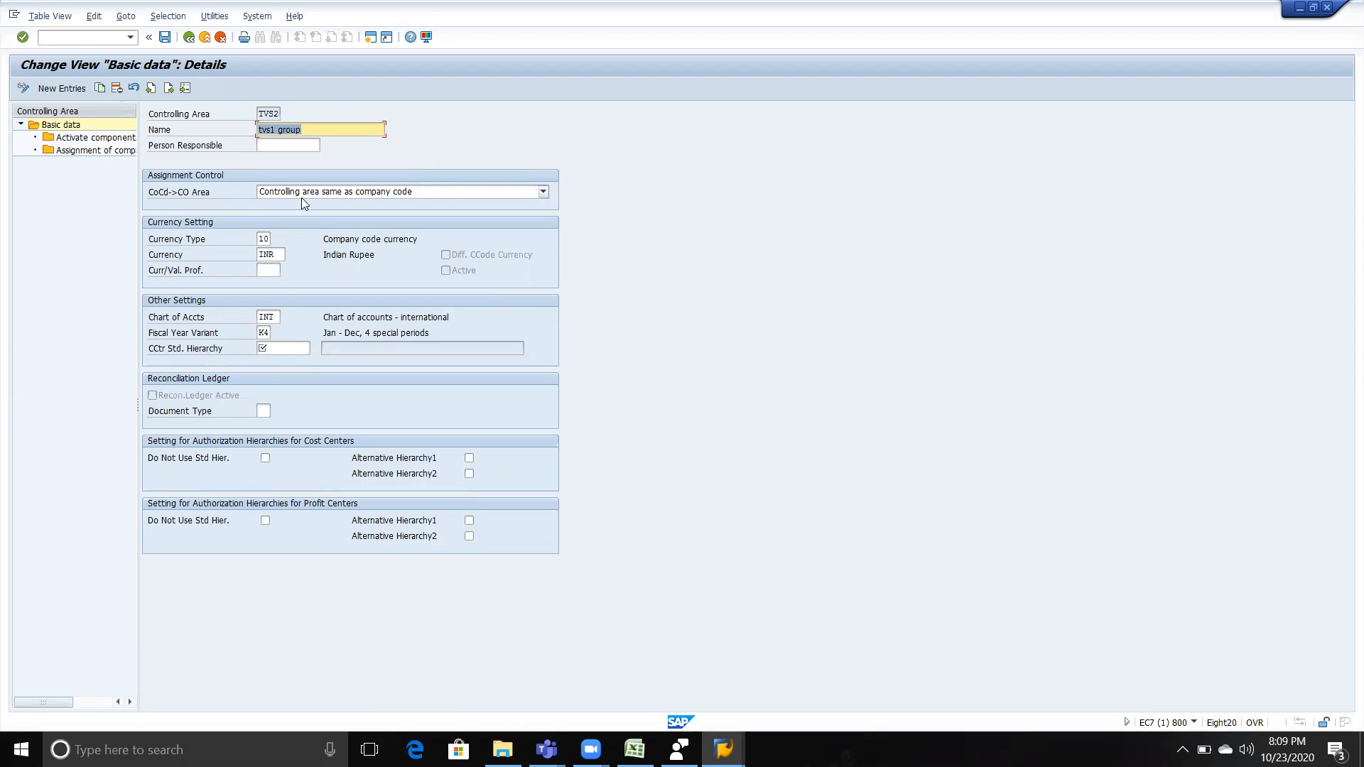
# - After checking the Excel notes, enter TVS2SH as the cost center standard hierarchy of the controlling area in SAP
pyautogui.hotkey('alt', 'Tab')
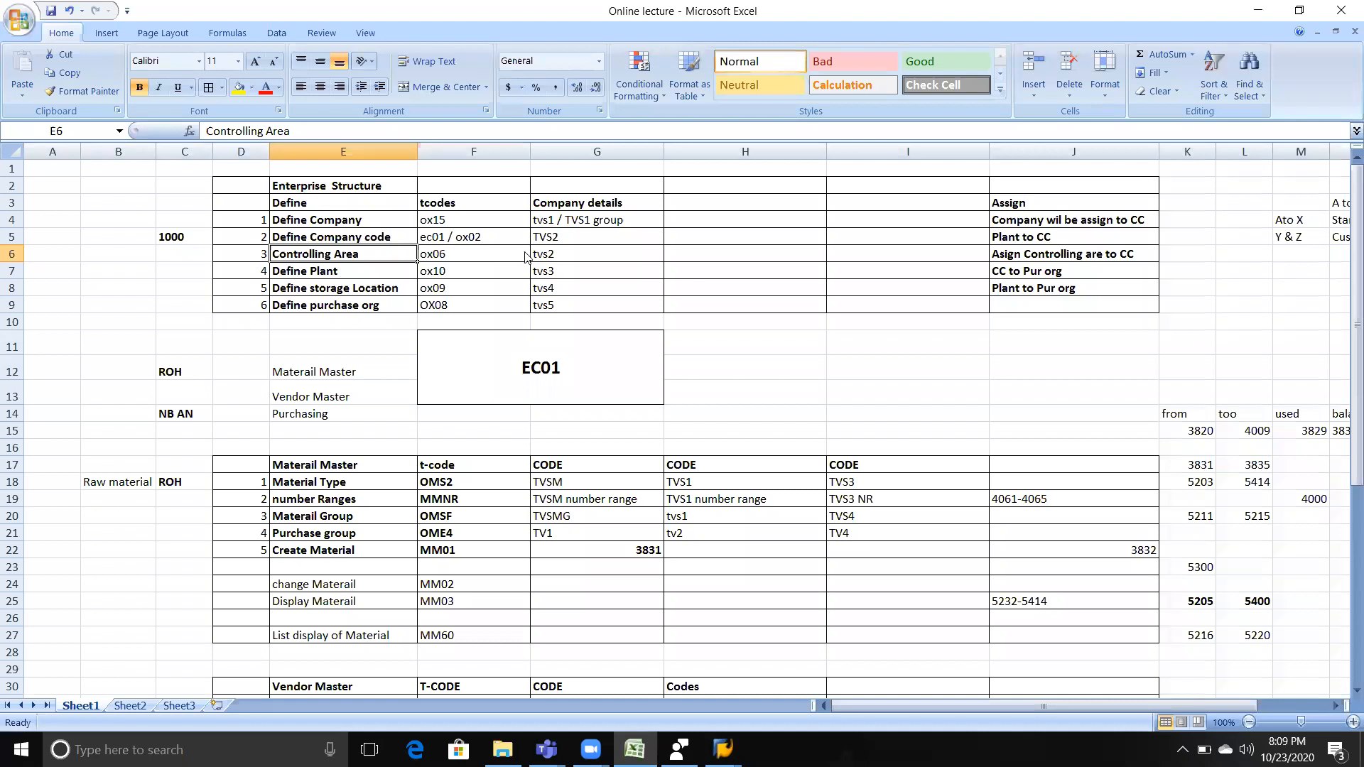
pyautogui.hotkey('alt', 'Tab')
pyautogui.click(298, 348)
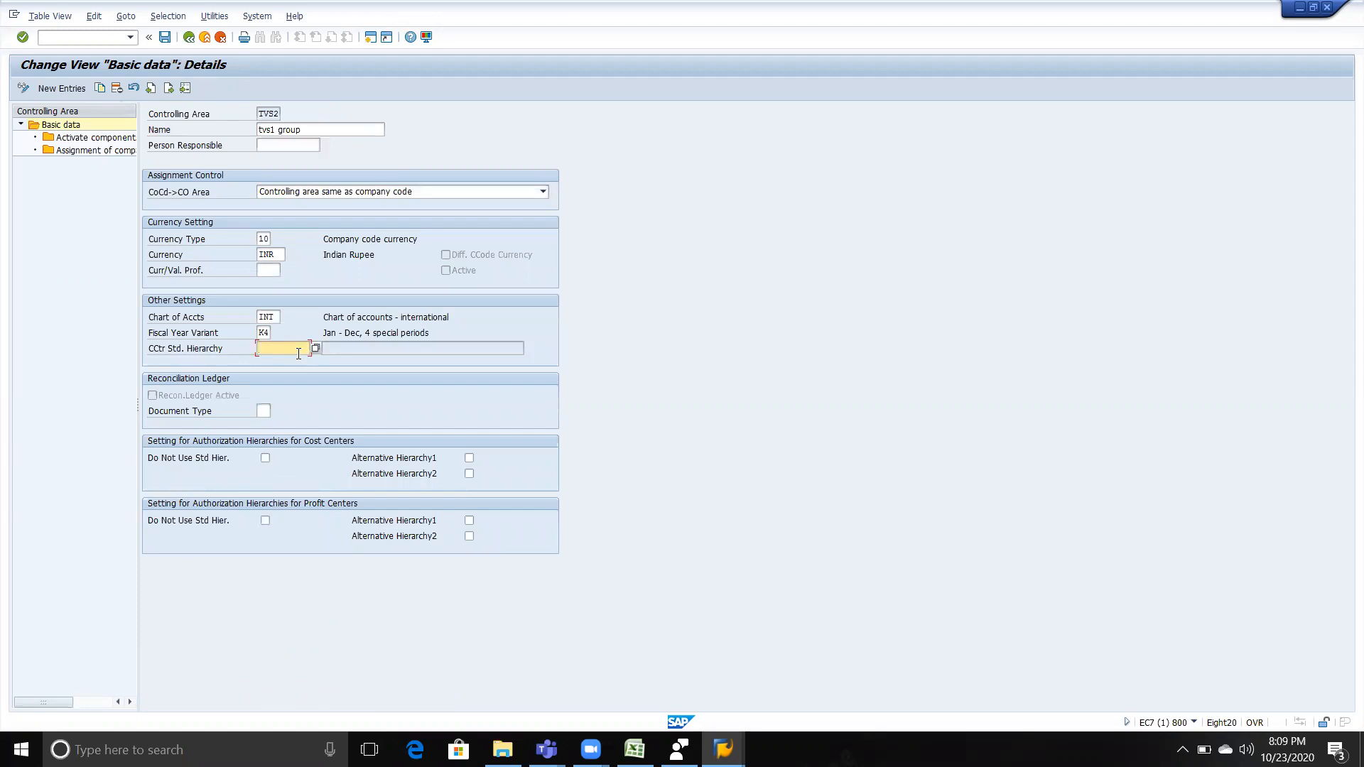
pyautogui.hotkey('alt', 'Tab')
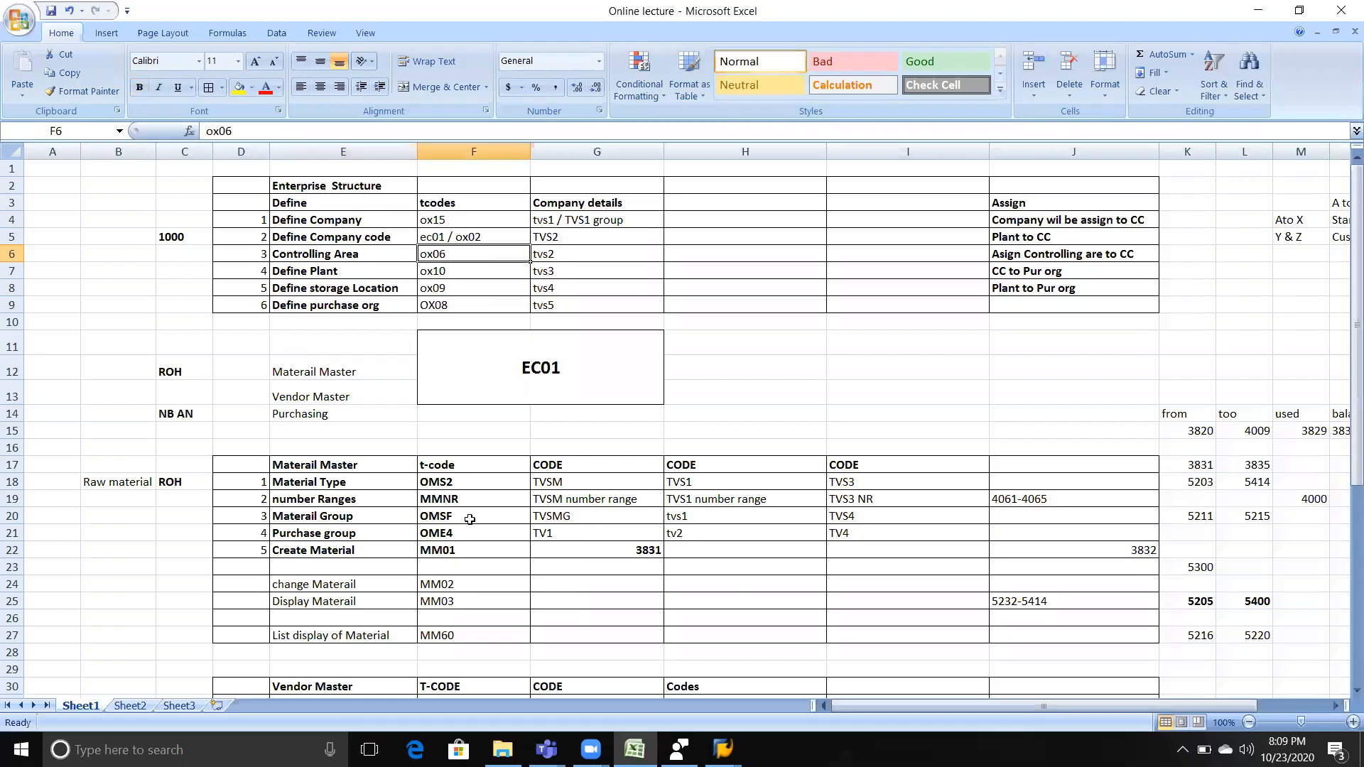
pyautogui.scroll(-8, 469, 521)
pyautogui.click(381, 529)
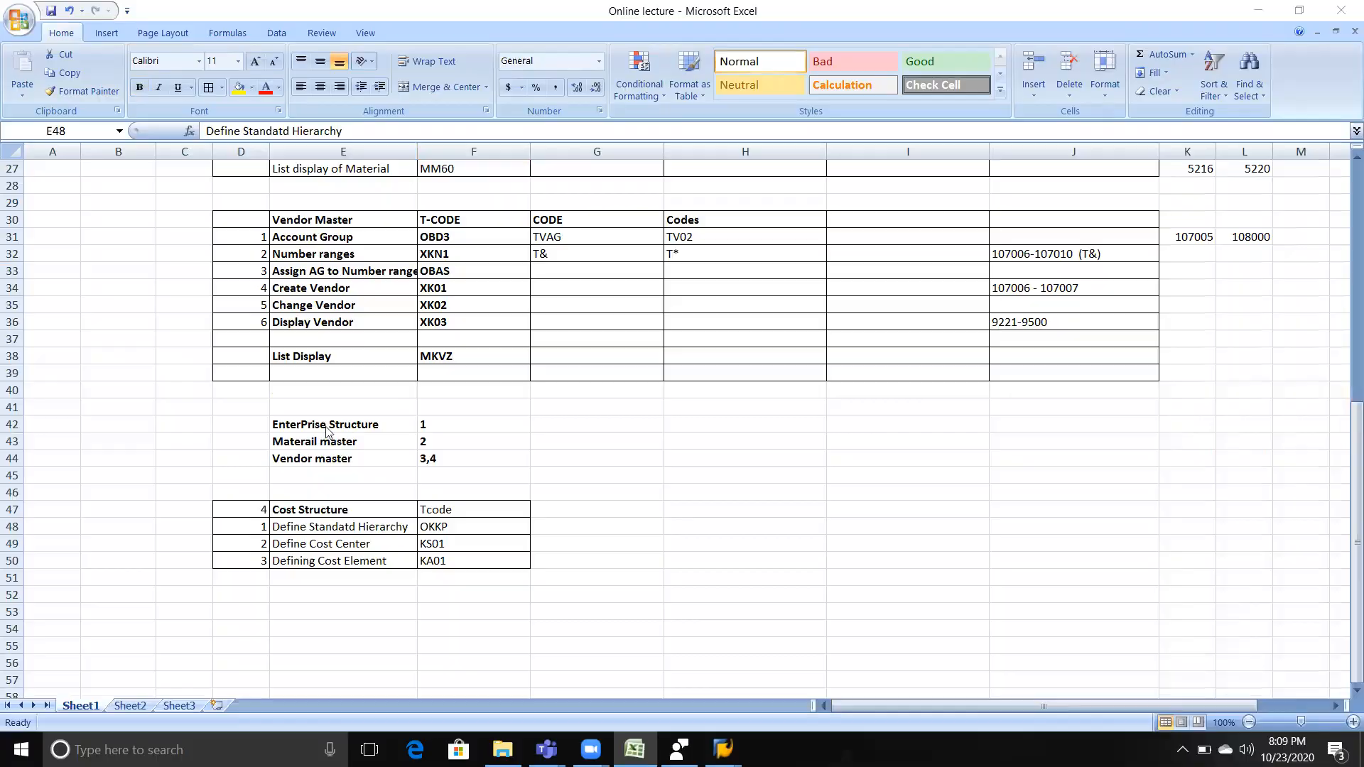
pyautogui.hotkey('alt', 'Tab')
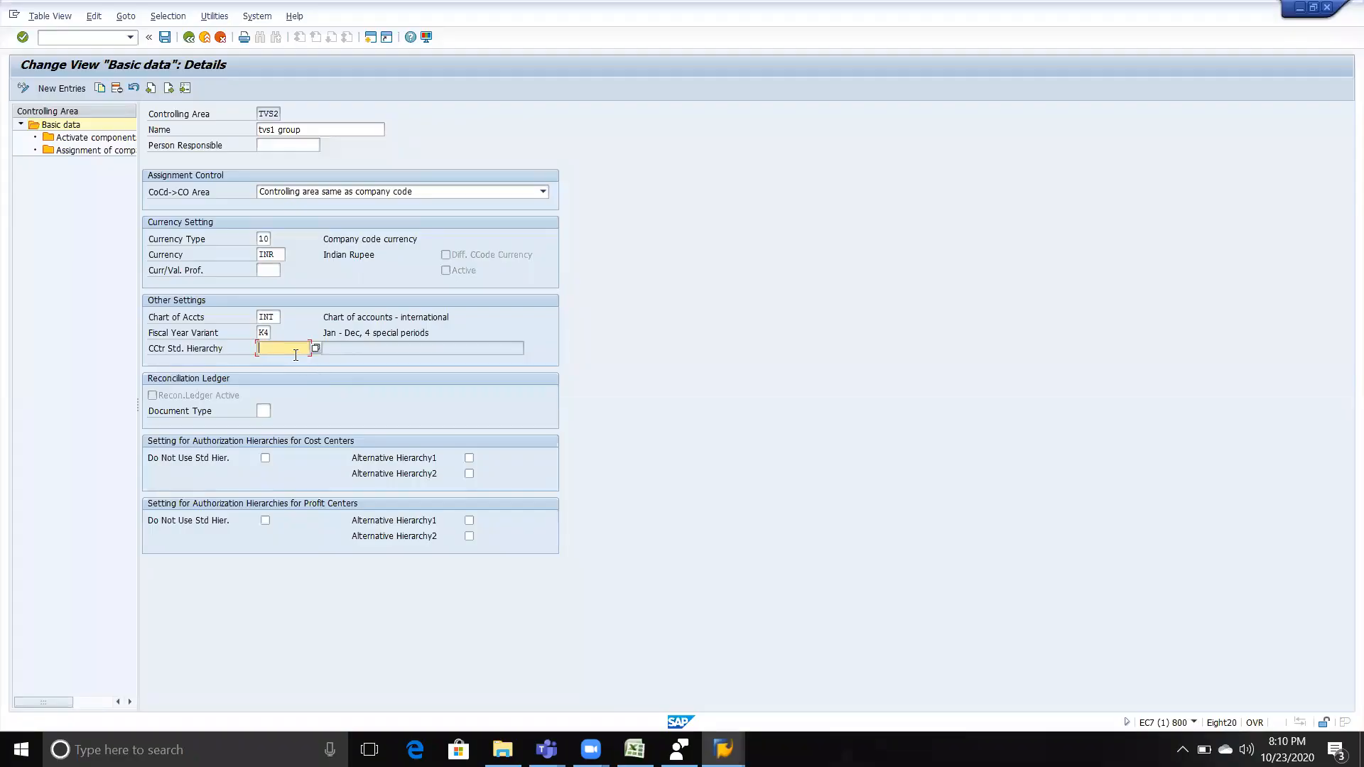
pyautogui.write('TVS')
pyautogui.write('SH')
pyautogui.press('Left')
pyautogui.press('Left')
pyautogui.write('2')
pyautogui.press('Return')
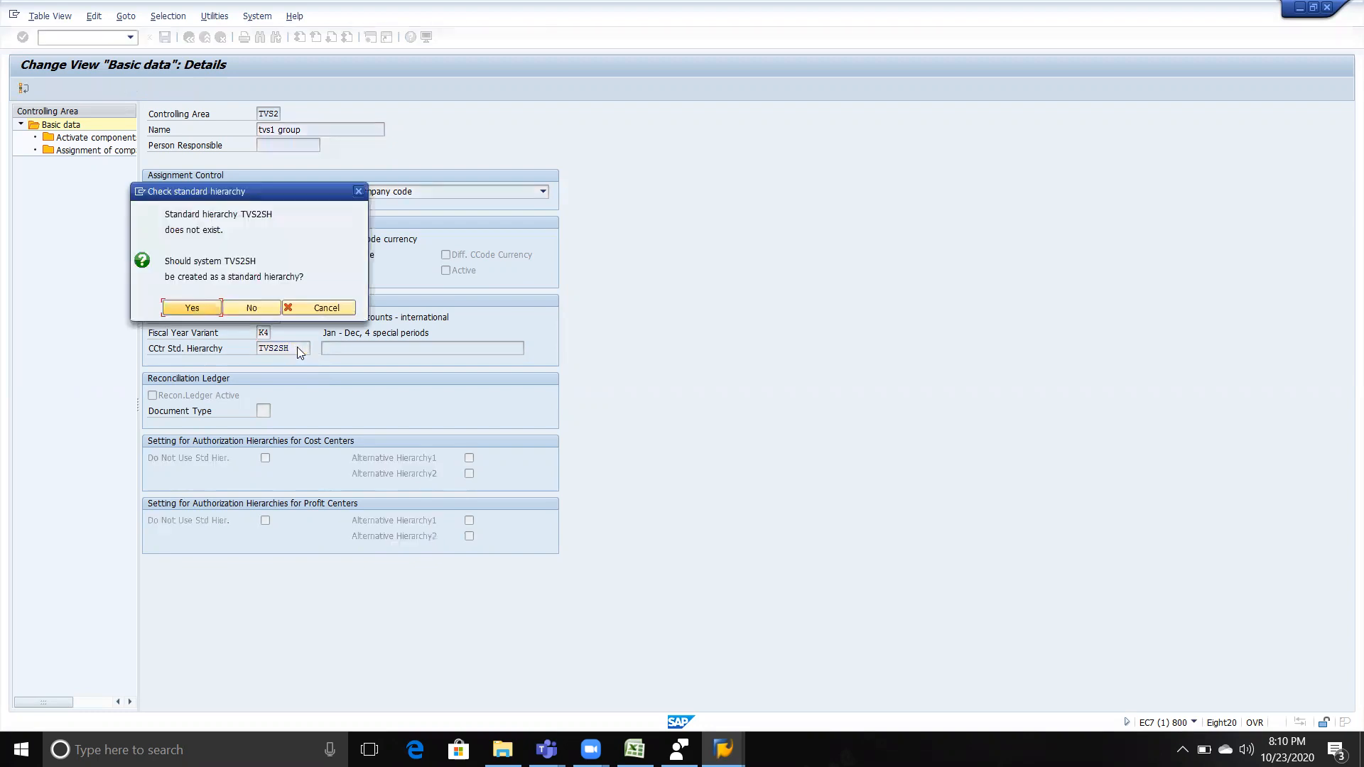
# - Create TVS2SH as a standard hierarchy and save it under the proposed customizing request
pyautogui.click(202, 308)
pyautogui.click(193, 306)
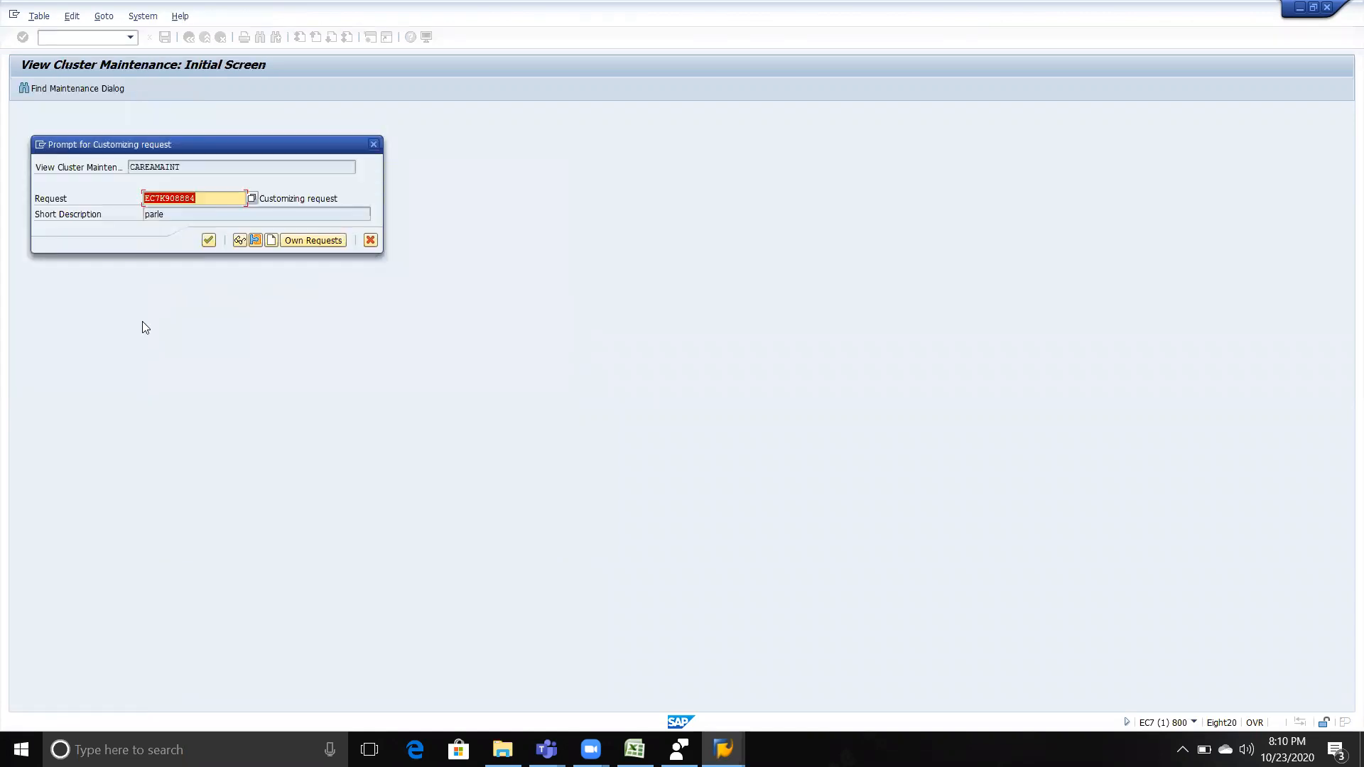
pyautogui.click(206, 241)
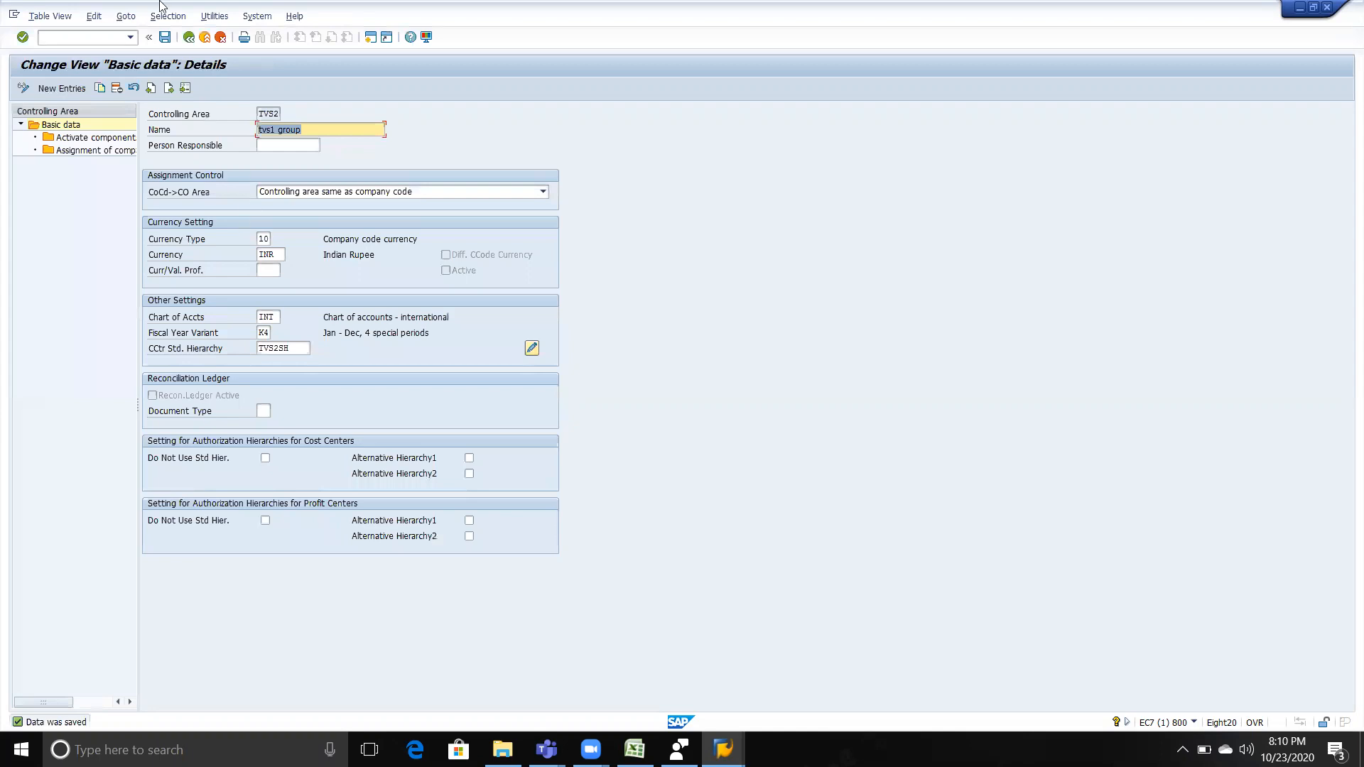
# - Return to the controlling area overview, select TVS2 and open its Activate components/control indicators view
pyautogui.click(188, 38)
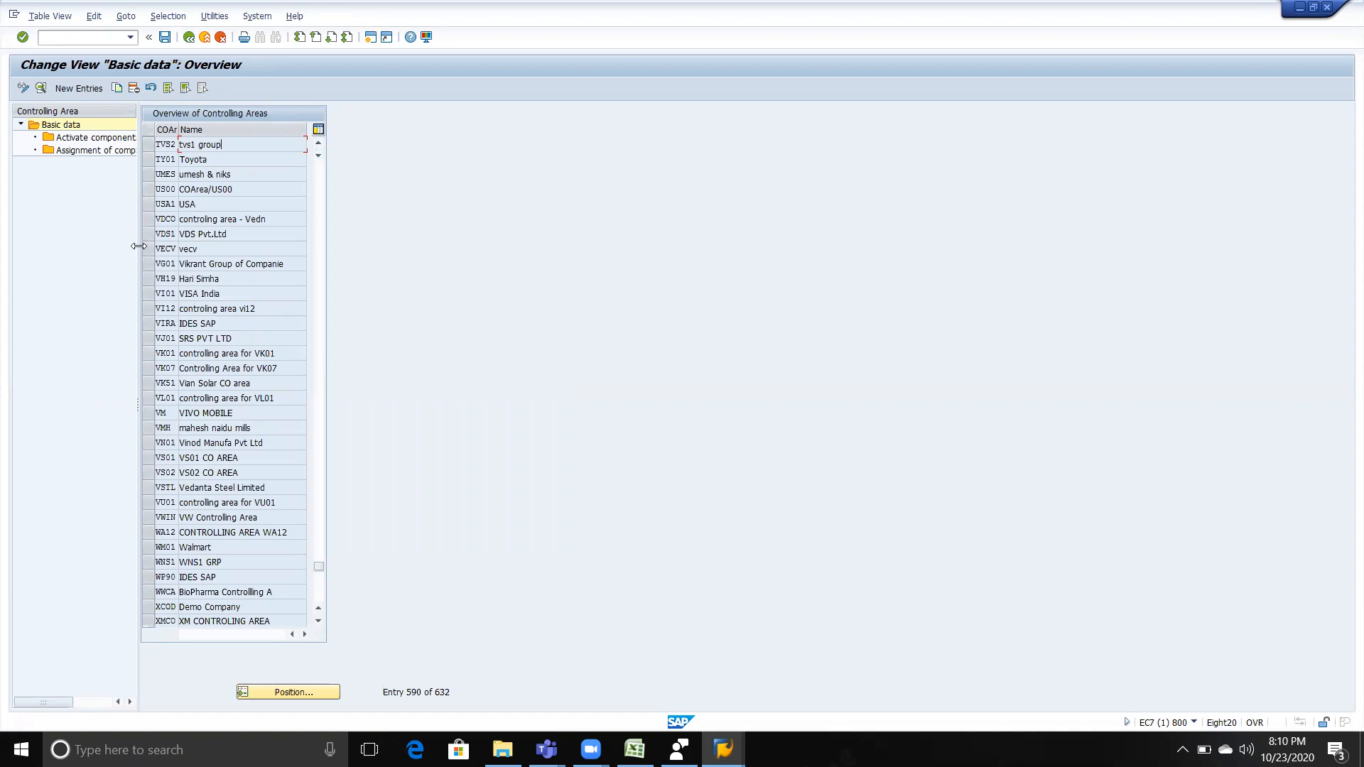
pyautogui.moveTo(138, 246); pyautogui.dragTo(279, 251)
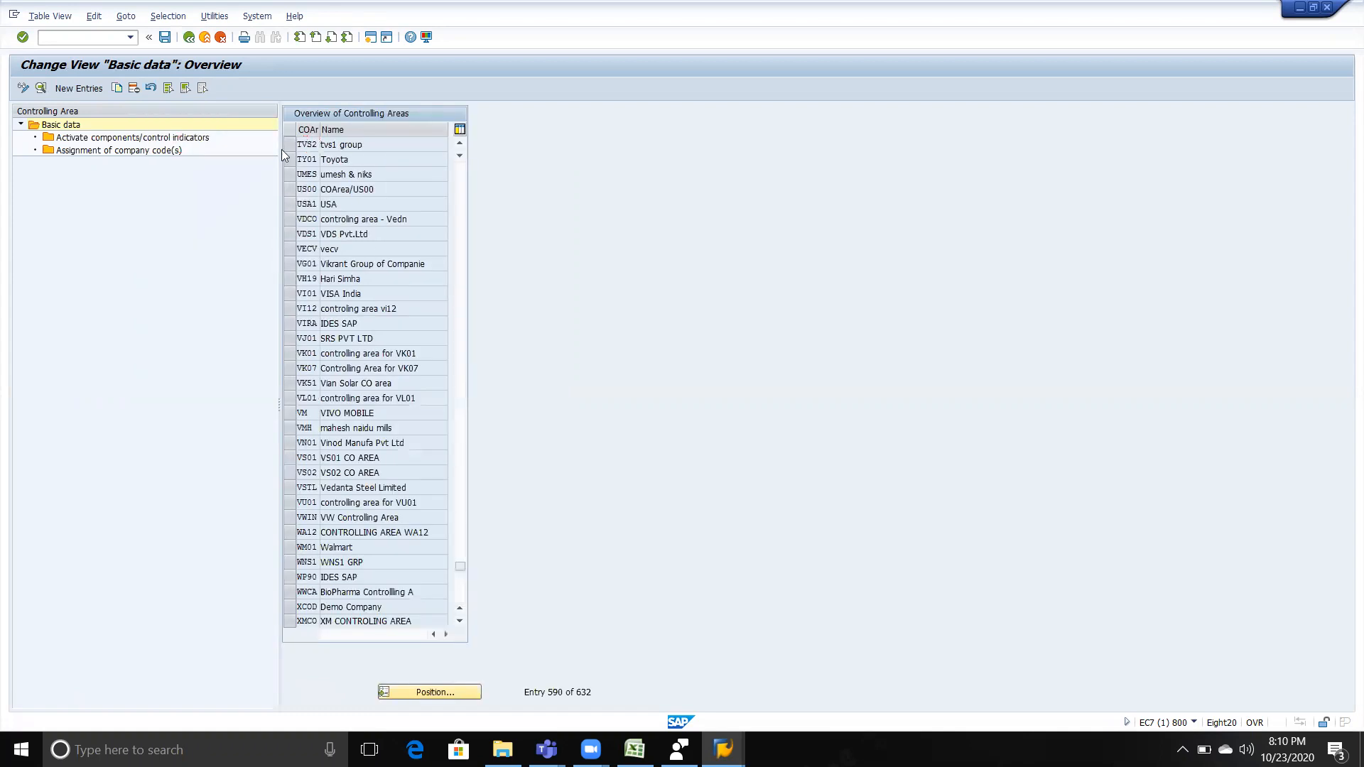
pyautogui.click(290, 145)
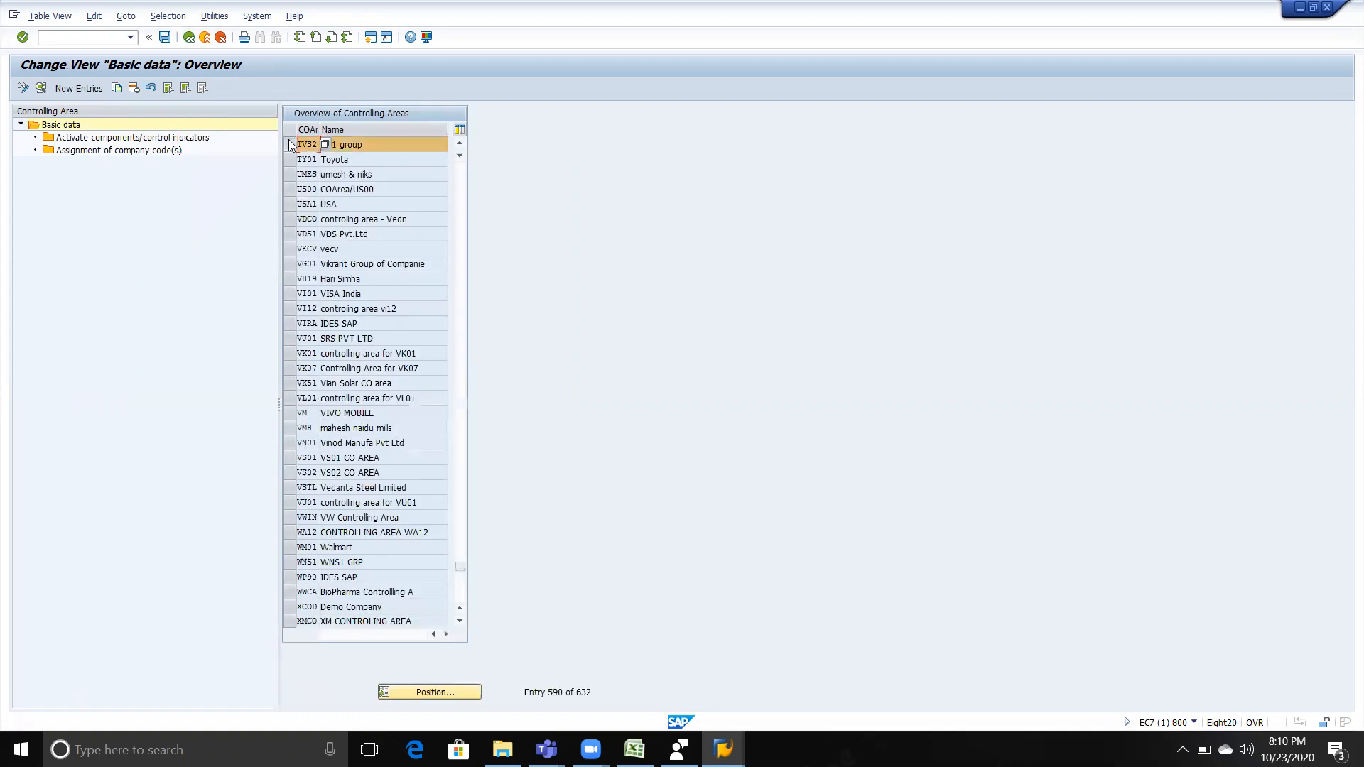
pyautogui.doubleClick(162, 139)
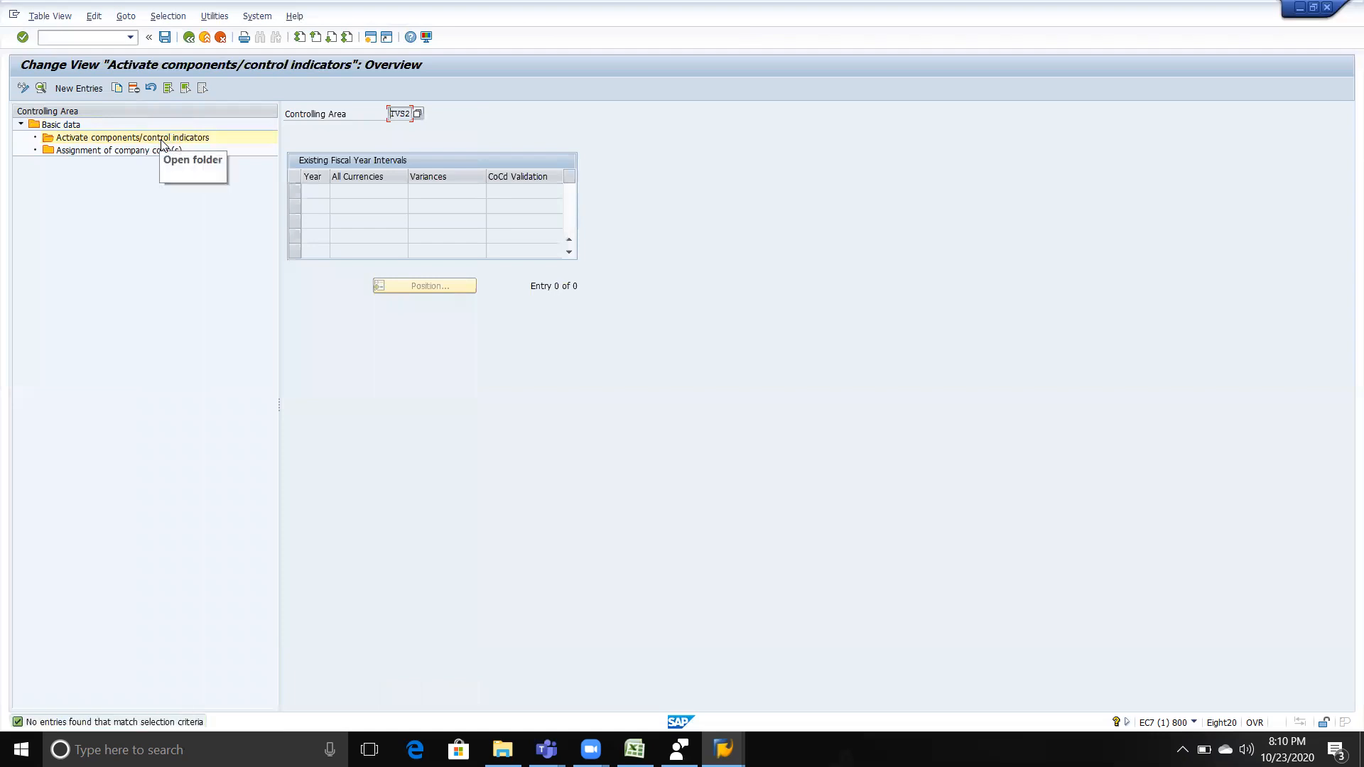
# - Add a new component activation entry for TVS2 with fiscal year 2020, checking the cost structure list in Excel
pyautogui.click(67, 90)
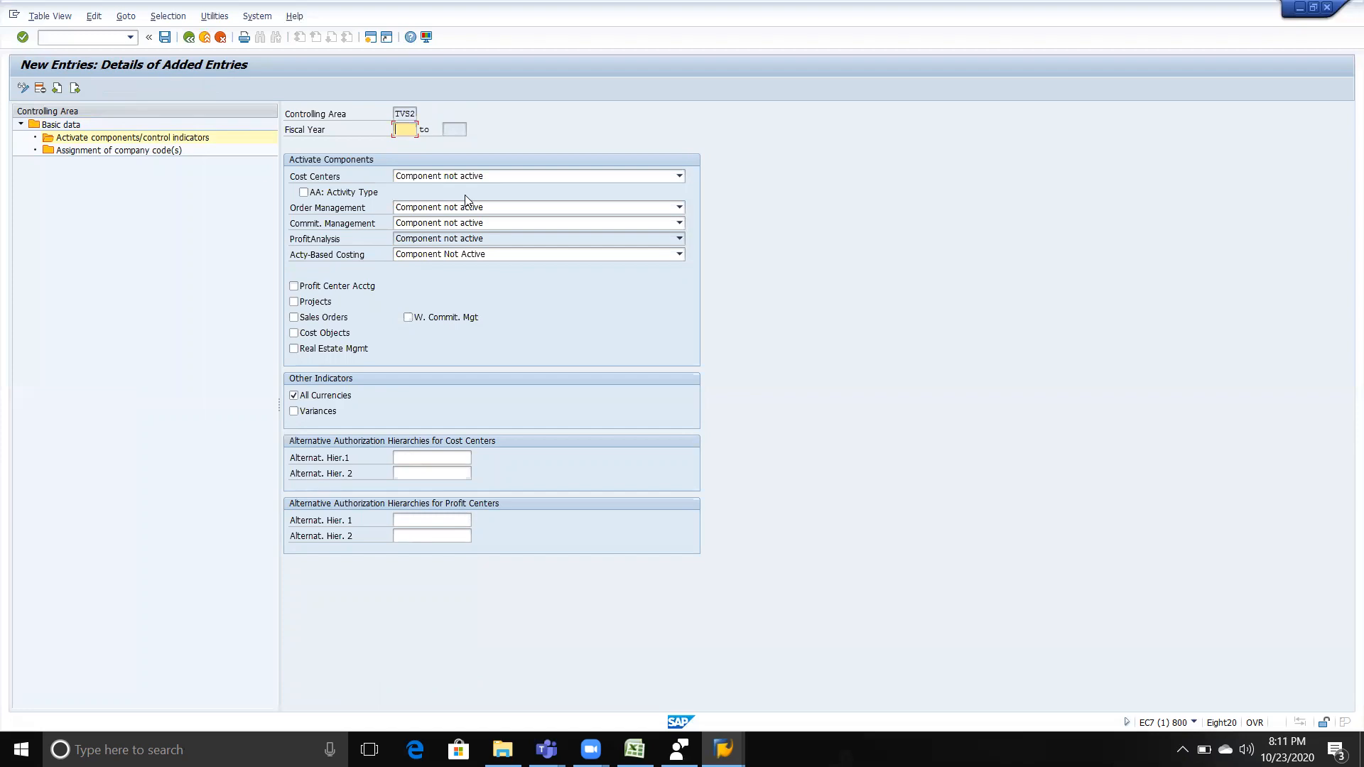
pyautogui.write('2020')
pyautogui.hotkey('alt', 'Tab')
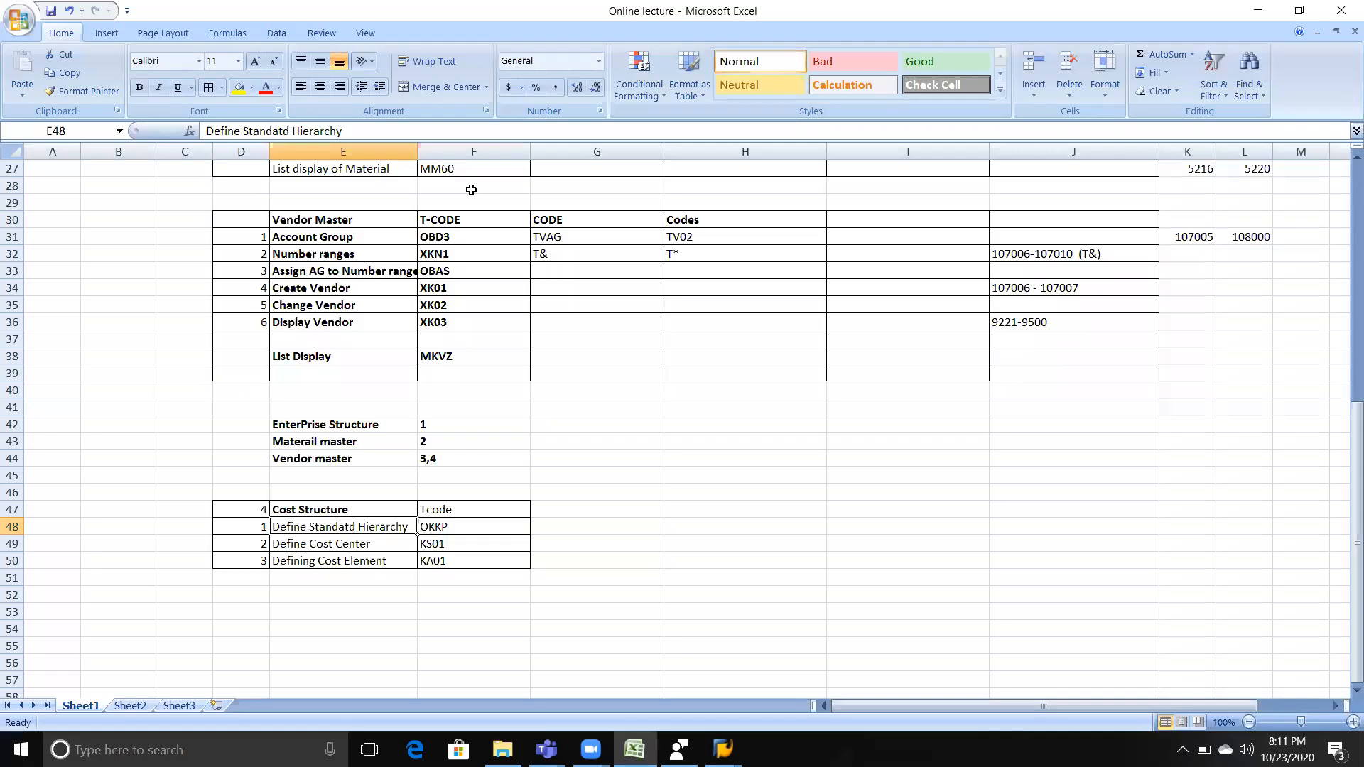
pyautogui.click(319, 543)
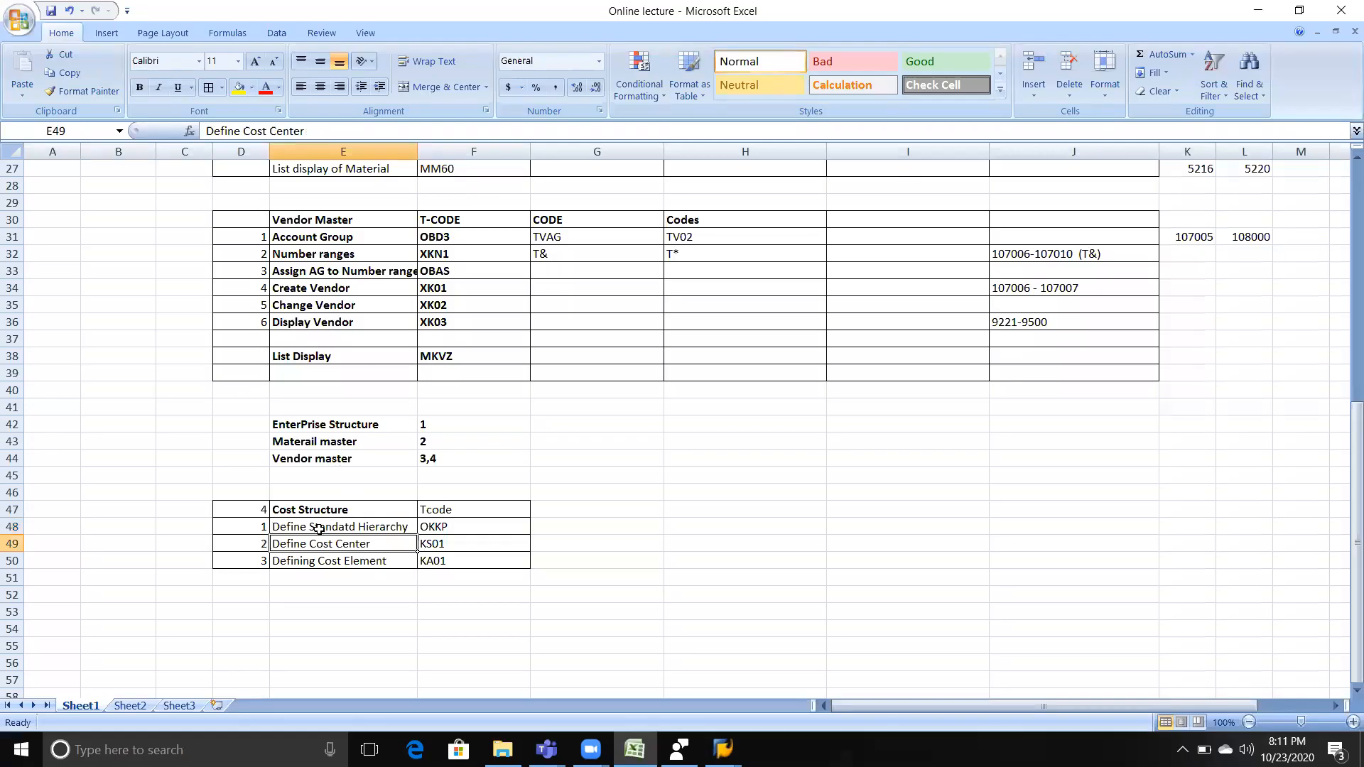
pyautogui.hotkey('alt', 'Tab')
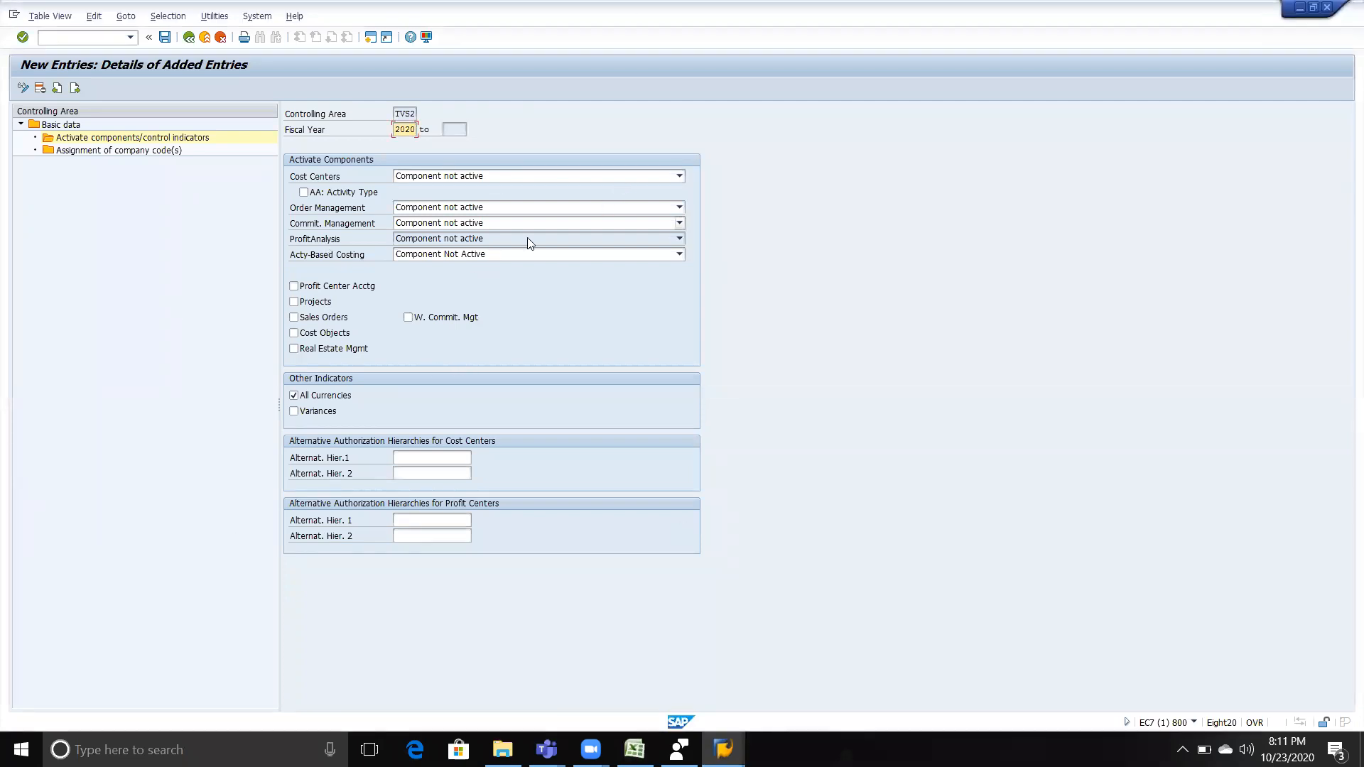
# - Set Cost Centers, Order Management and Commitment Management to active for TVS2's fiscal year 2020 entry
pyautogui.click(452, 177)
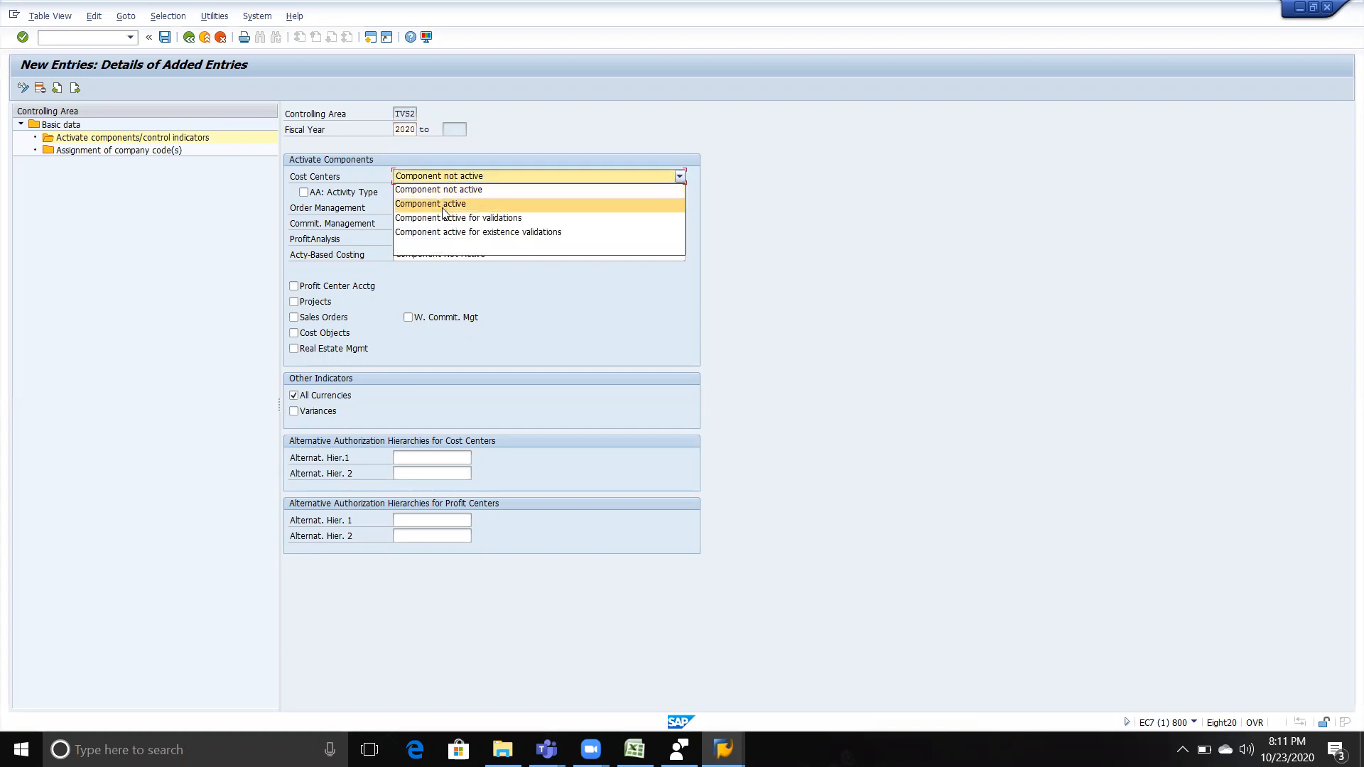
pyautogui.click(442, 205)
pyautogui.click(440, 207)
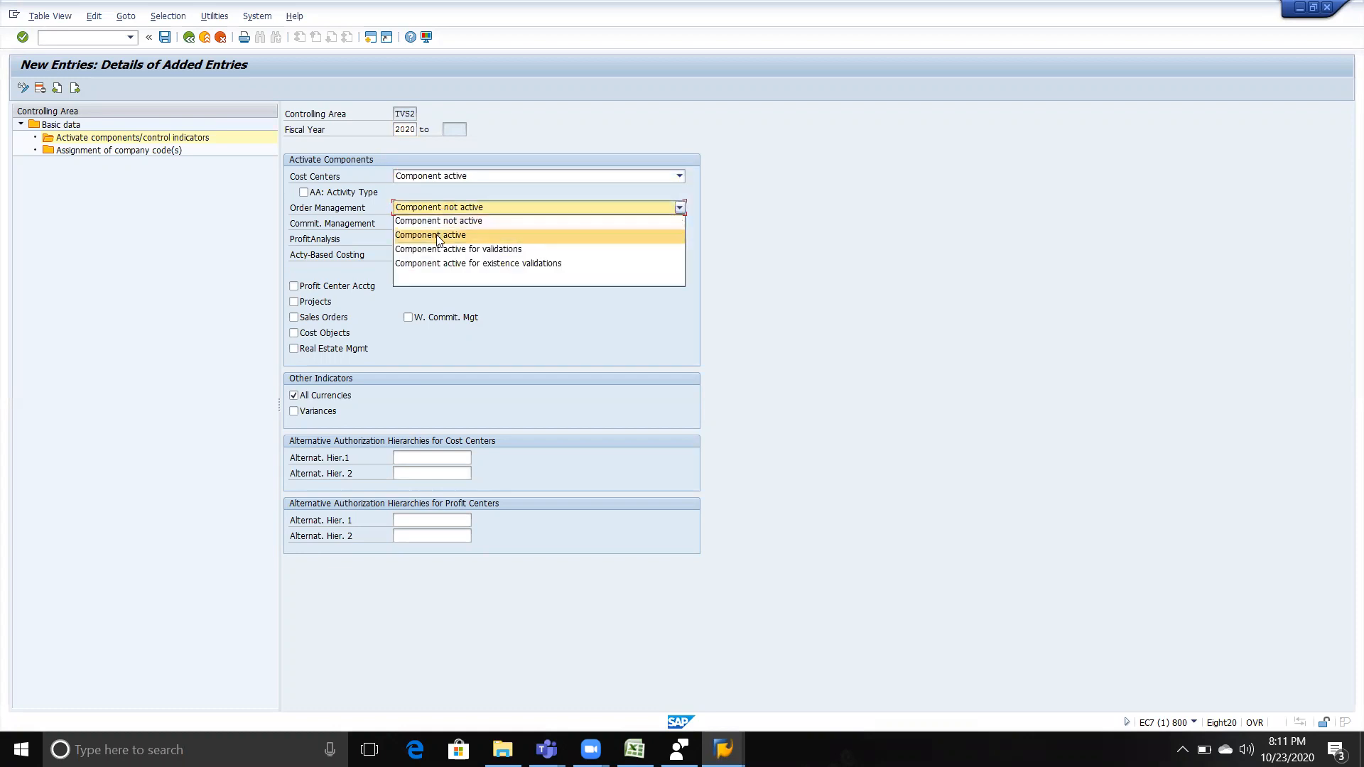
pyautogui.click(439, 235)
pyautogui.click(437, 224)
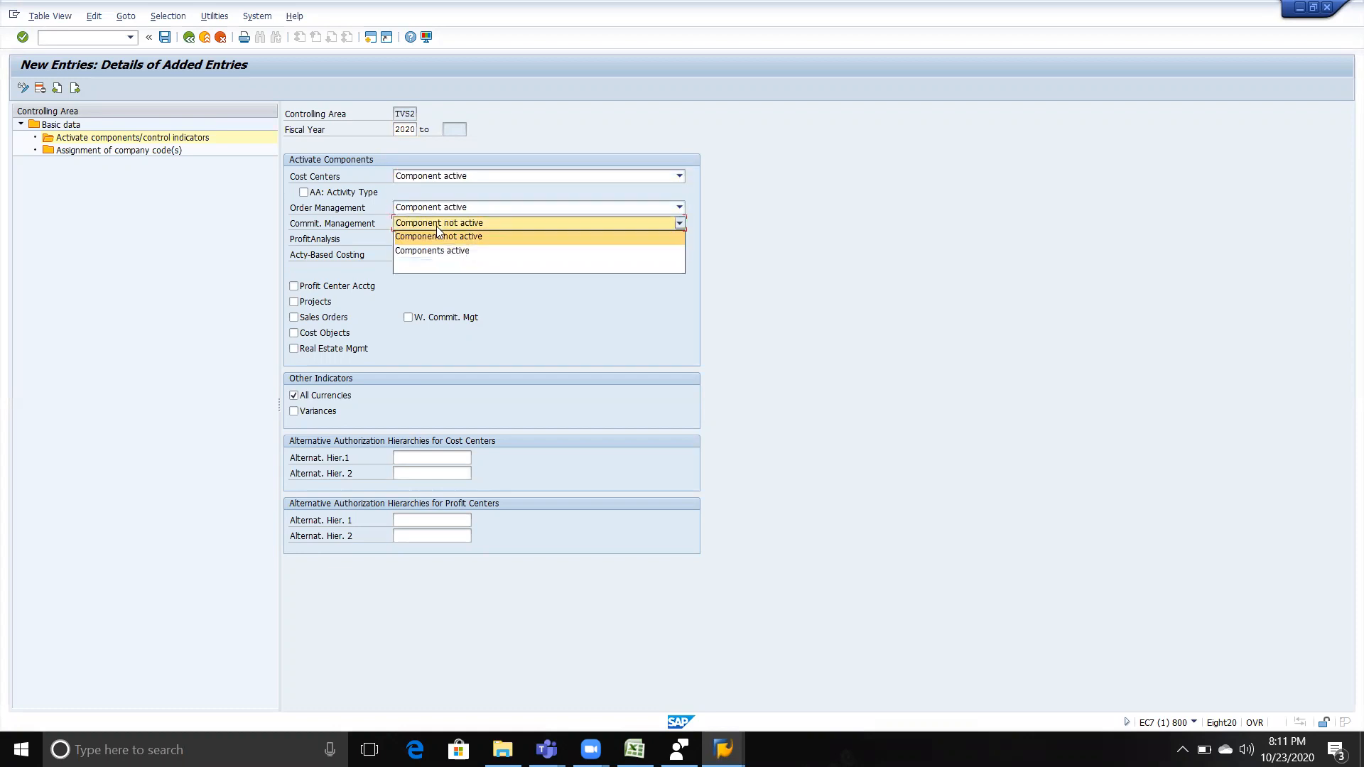
pyautogui.click(436, 251)
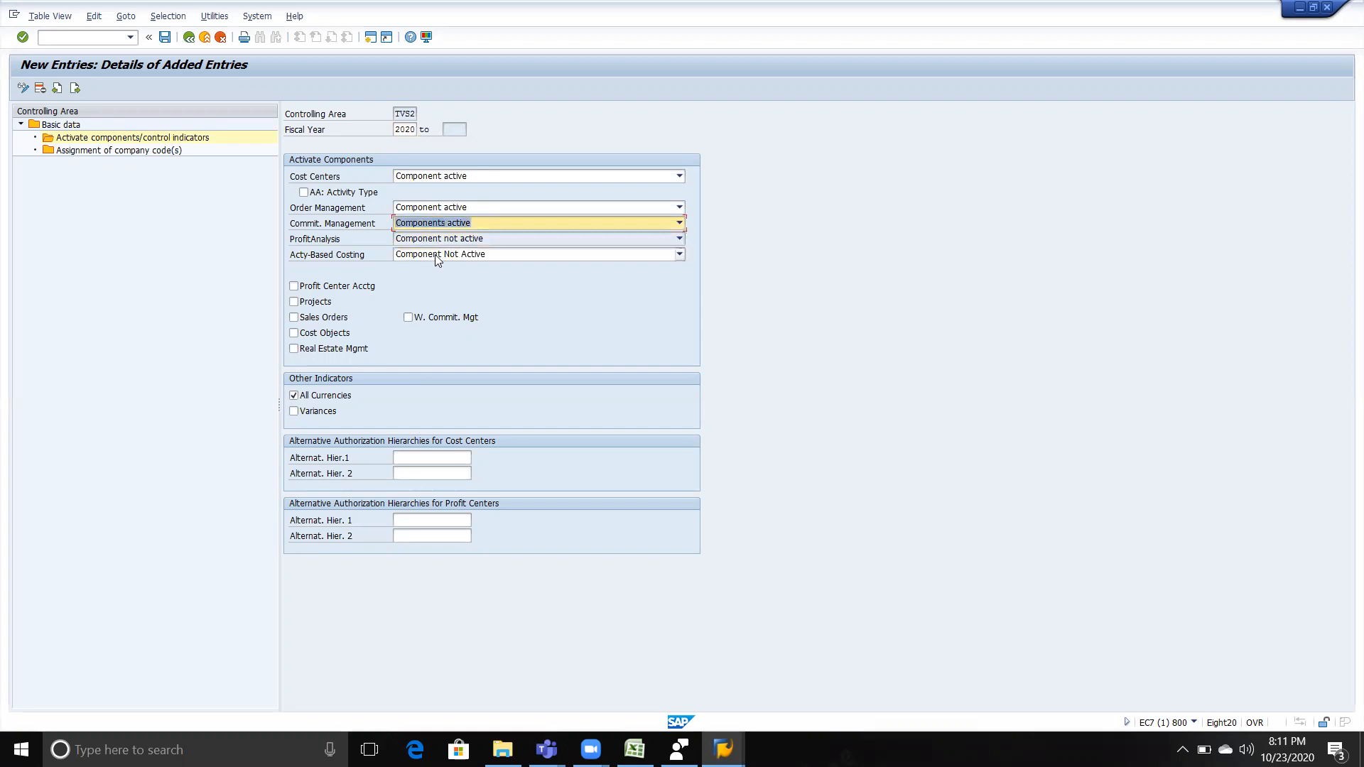
# - Set activity-based costing to Component Active for Parallel Calculation and enable AA: Activity Type
pyautogui.click(434, 254)
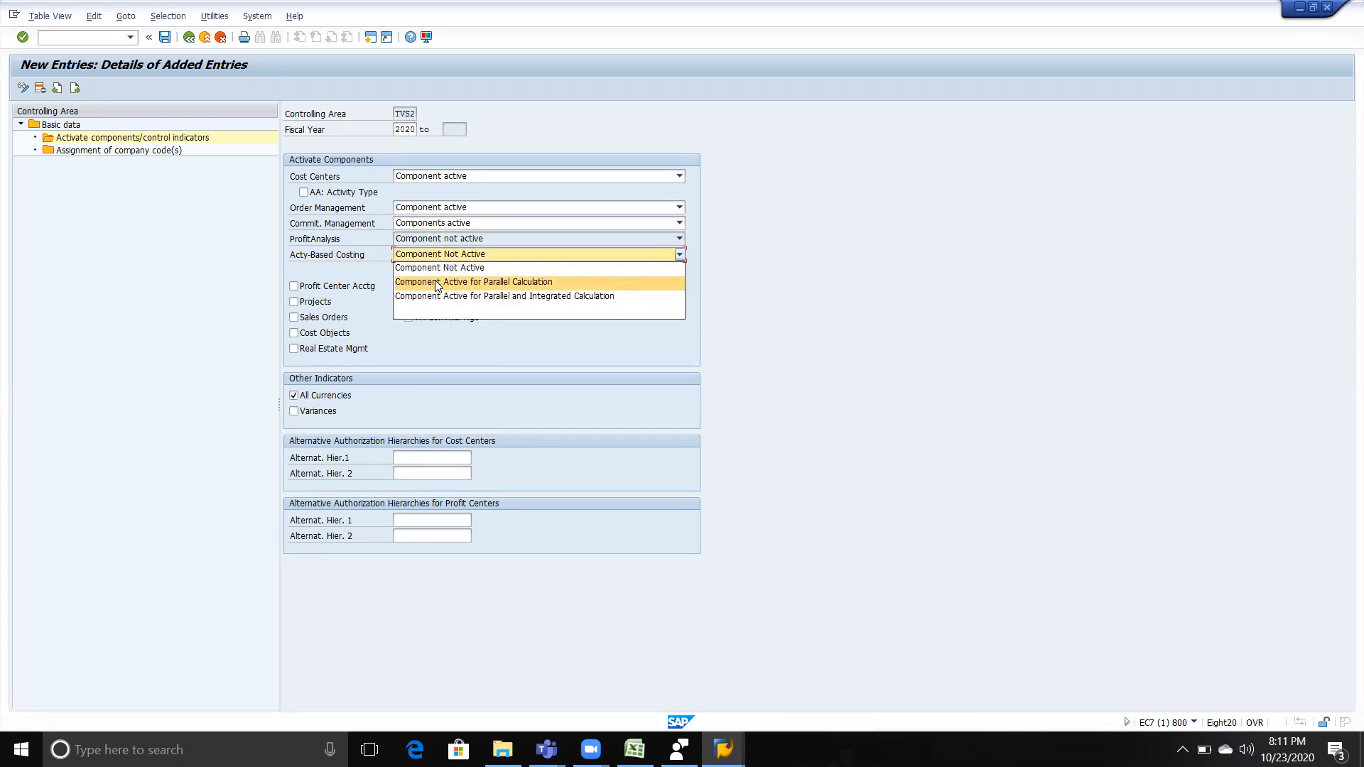
pyautogui.click(436, 282)
pyautogui.click(351, 195)
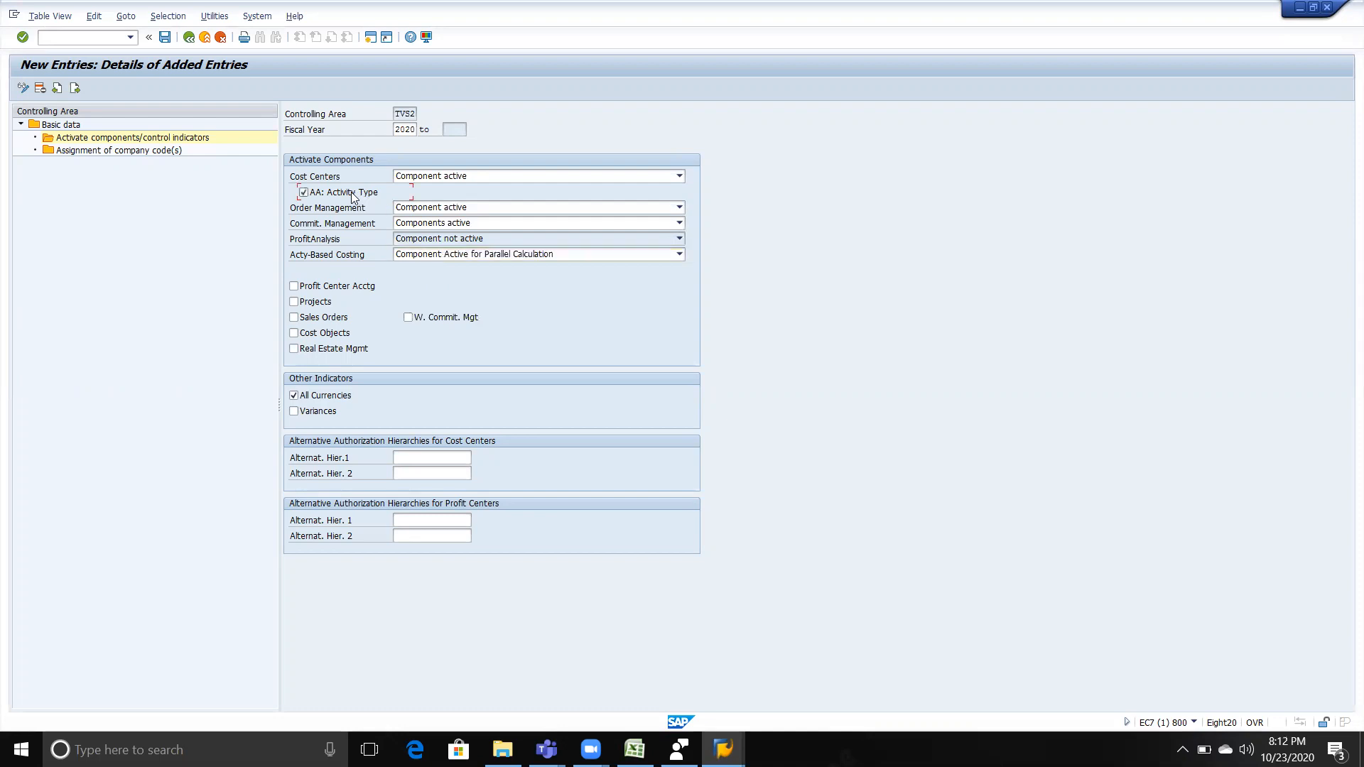
# - Enable Profit Center Acctg, Projects, Sales Orders, Cost Objects, Real Estate Mgmt, W. Commit. Mgt and the Variances indicator
pyautogui.click(319, 290)
pyautogui.click(316, 304)
pyautogui.click(317, 319)
pyautogui.click(317, 334)
pyautogui.click(317, 350)
pyautogui.click(426, 320)
pyautogui.click(298, 412)
# - Proceed to the assignment of company codes, acknowledge the critical transport notice and decline the detailed description of the connection error
pyautogui.doubleClick(167, 151)
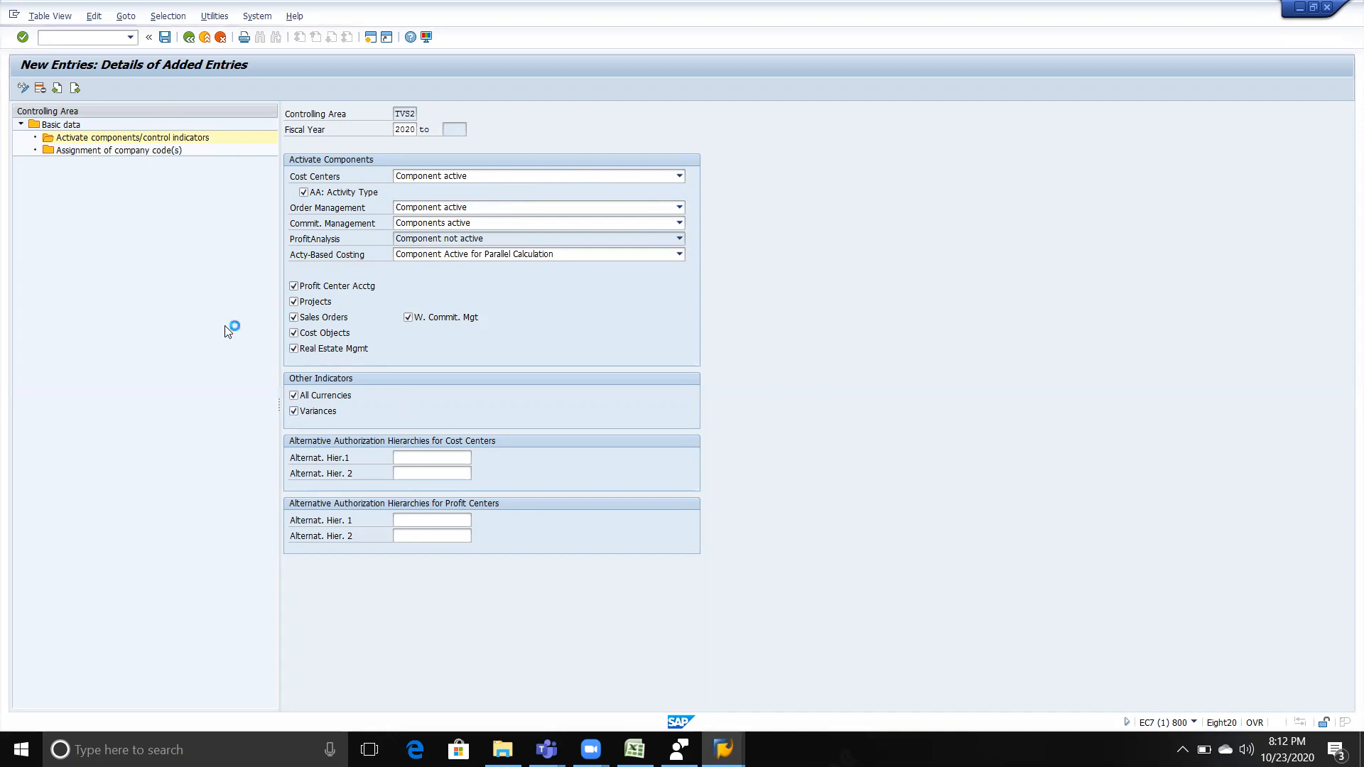
pyautogui.press('Return')
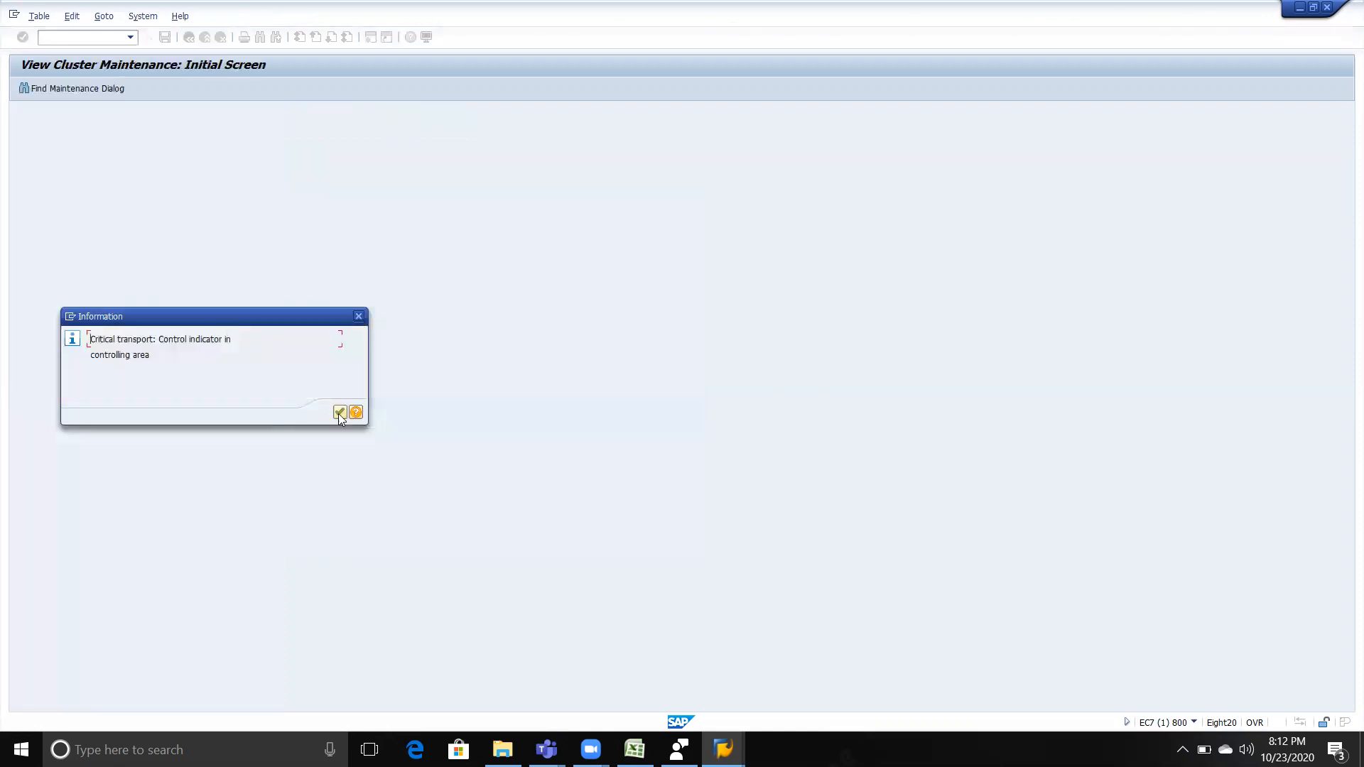
pyautogui.click(340, 414)
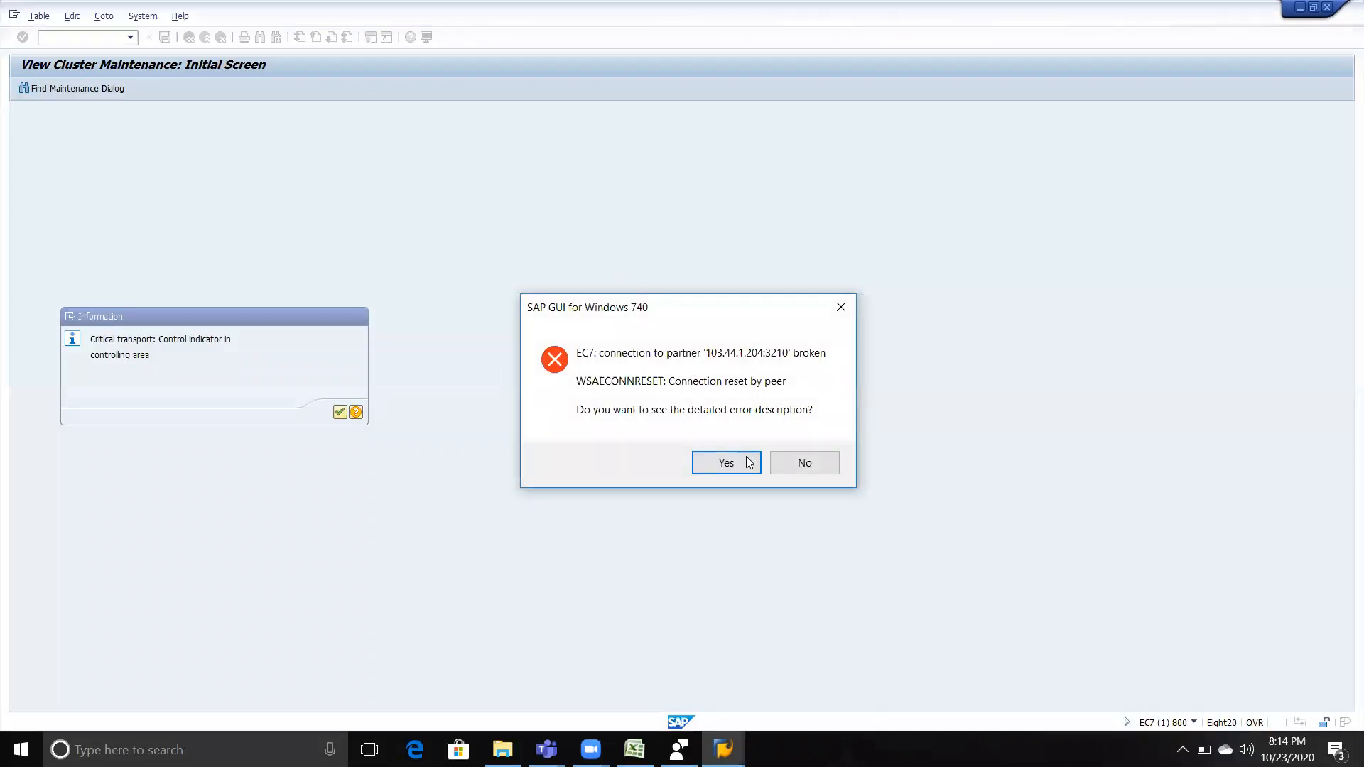
pyautogui.click(803, 463)
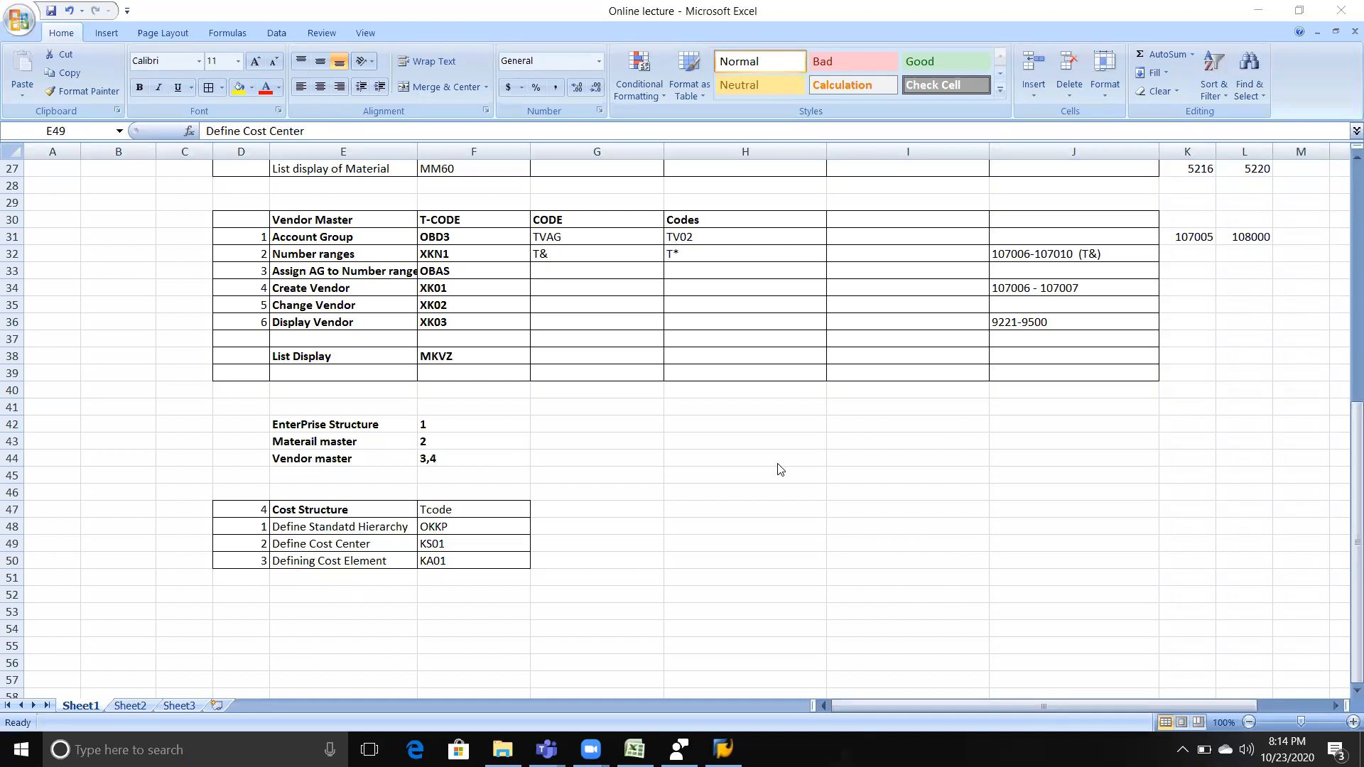
# - Switch to SAP Logon, log on to FICO SERVER with the user name and password, and continue without ending other logons
pyautogui.click(723, 749)
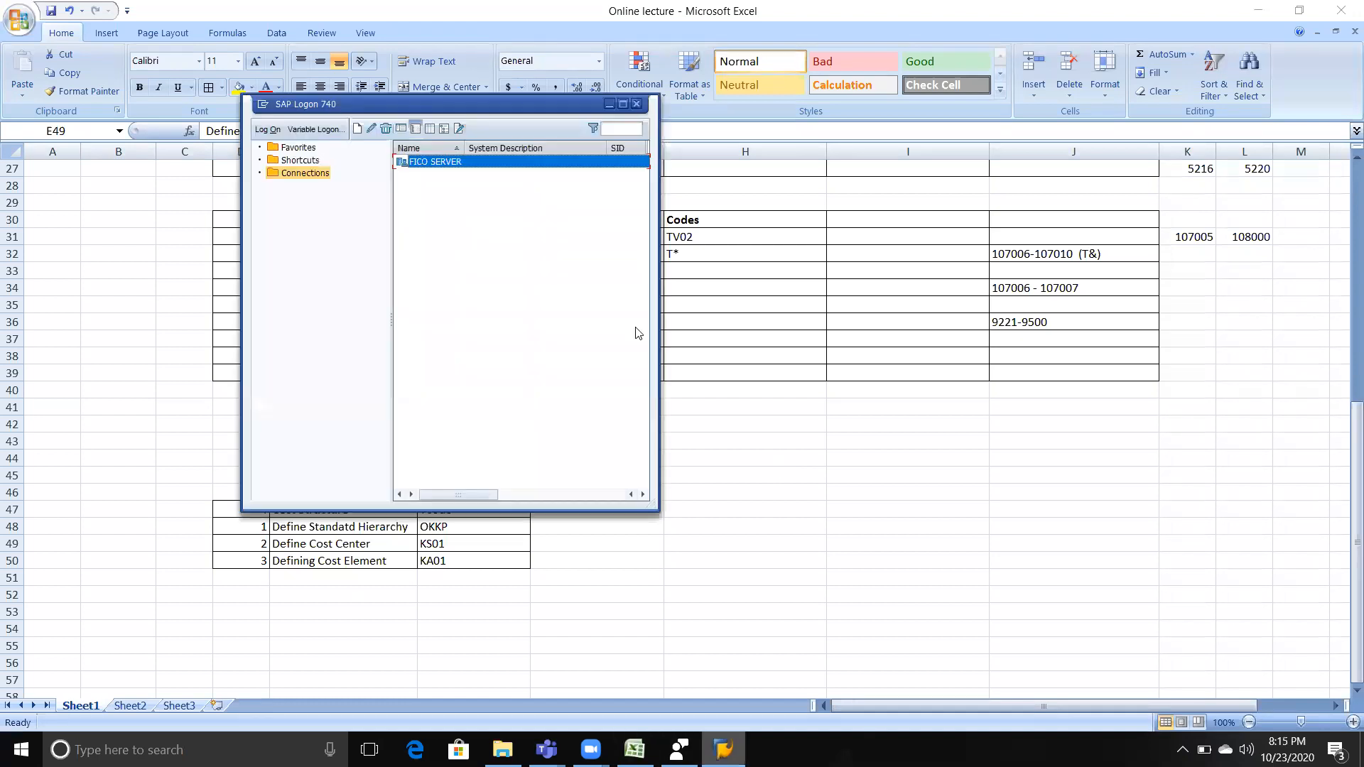
pyautogui.doubleClick(493, 163)
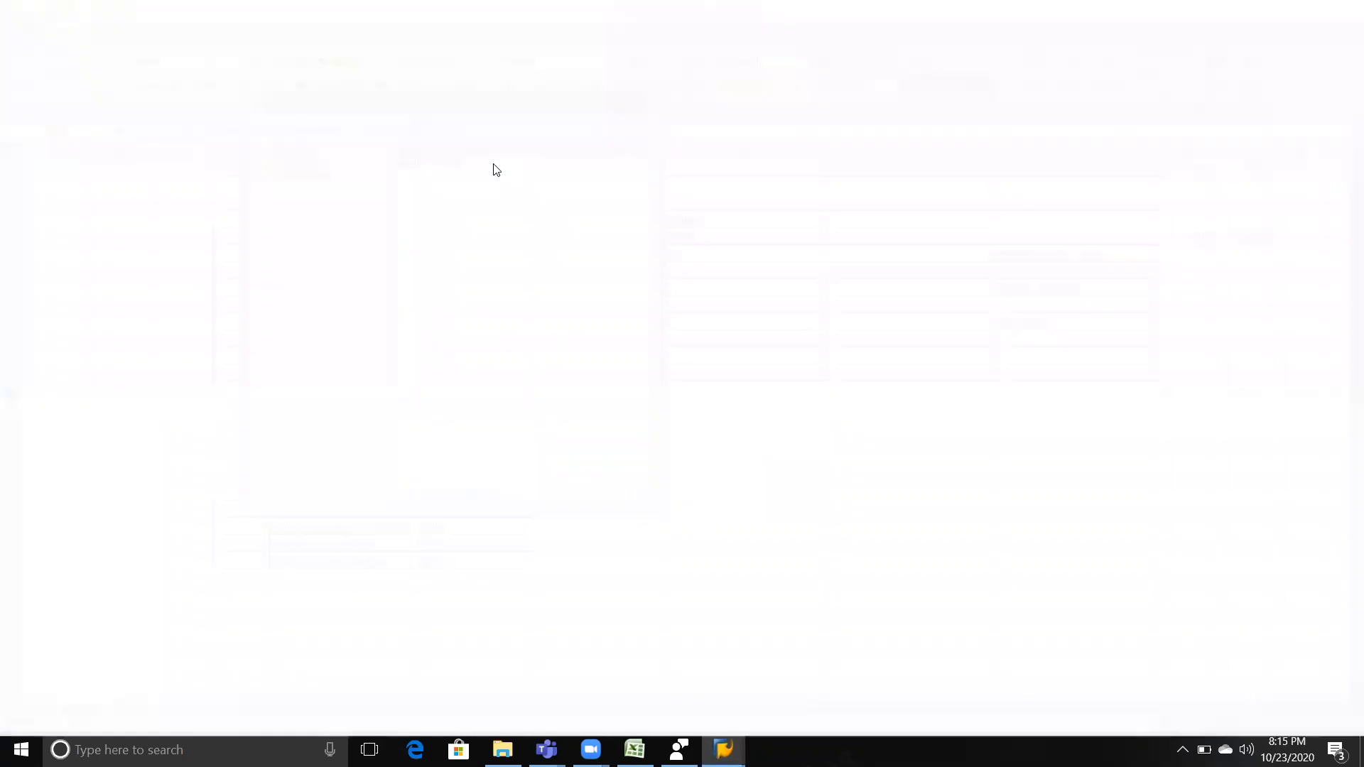
pyautogui.press('Down')
pyautogui.press('Down')
pyautogui.press('Tab')
pyautogui.write('***')
pyautogui.press('Return')
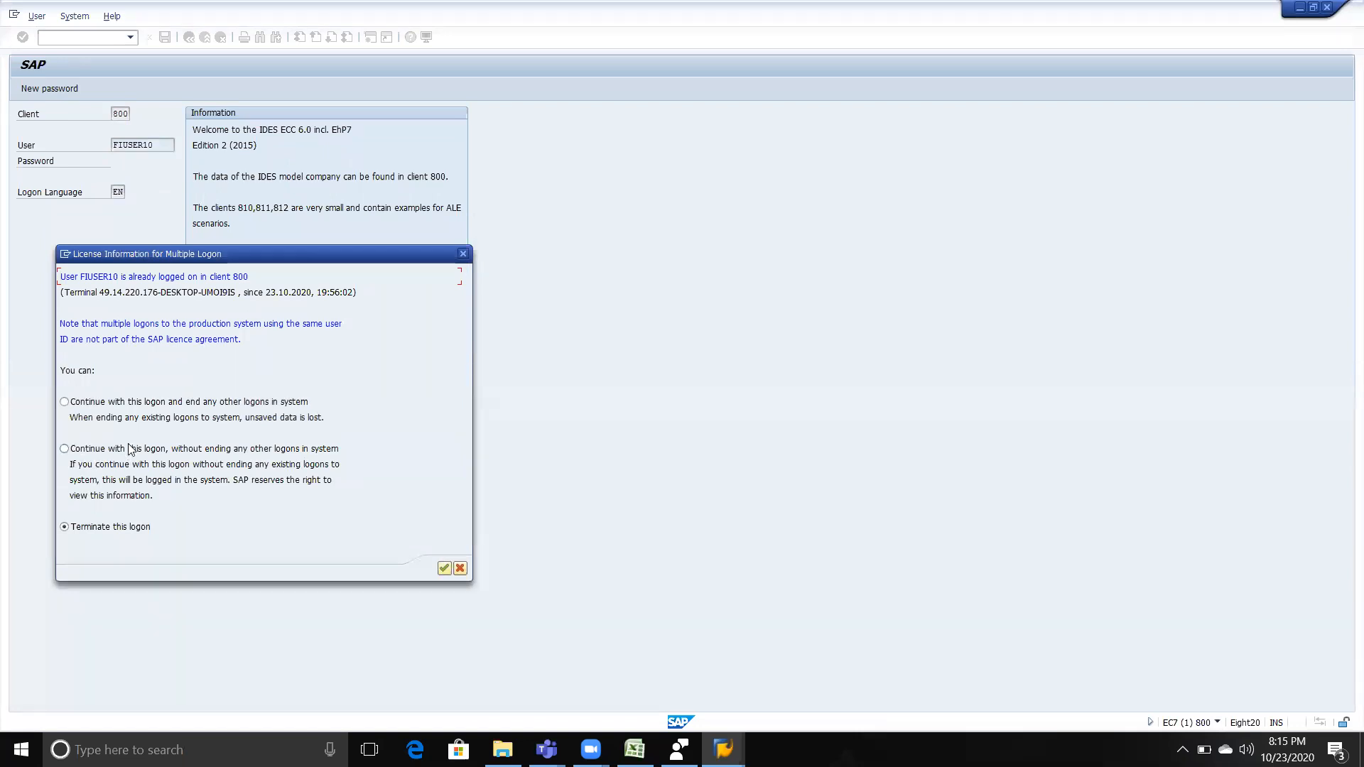
pyautogui.click(129, 448)
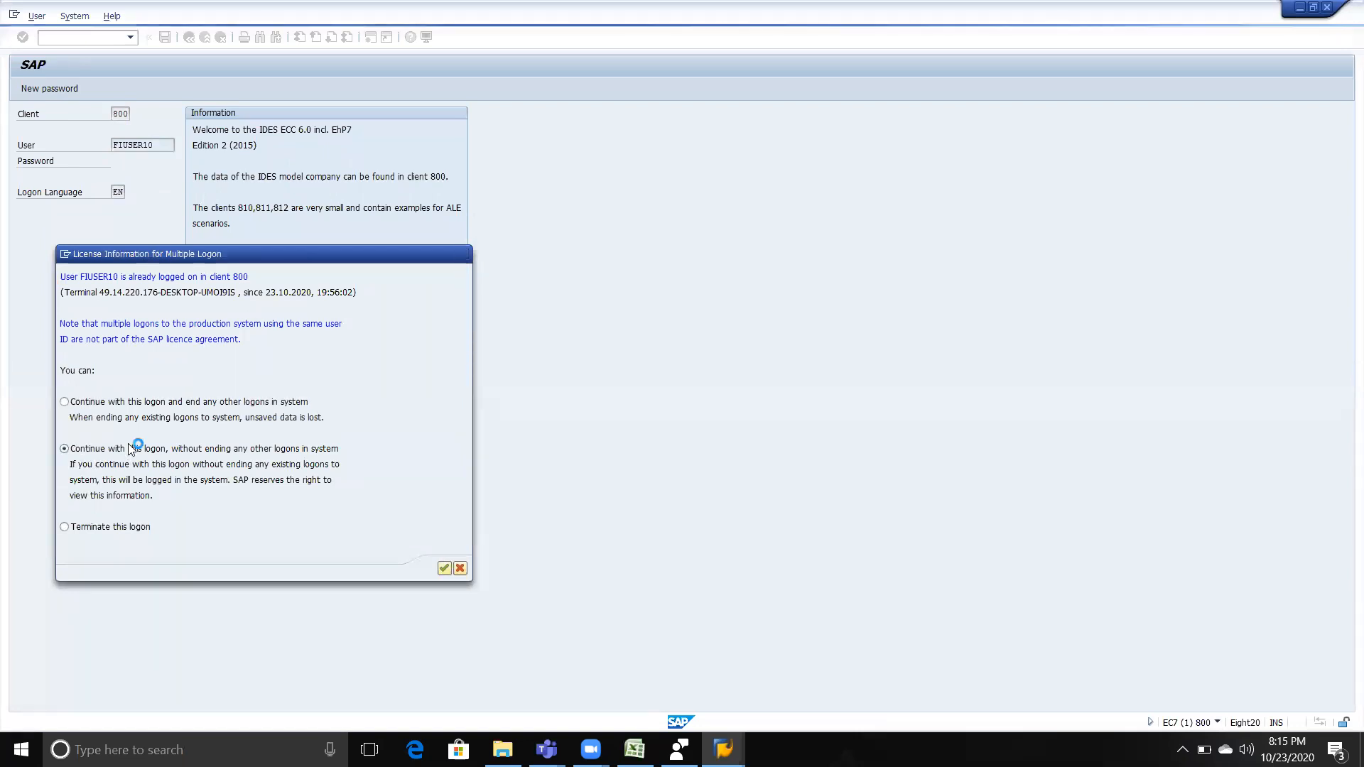
pyautogui.press('Return')
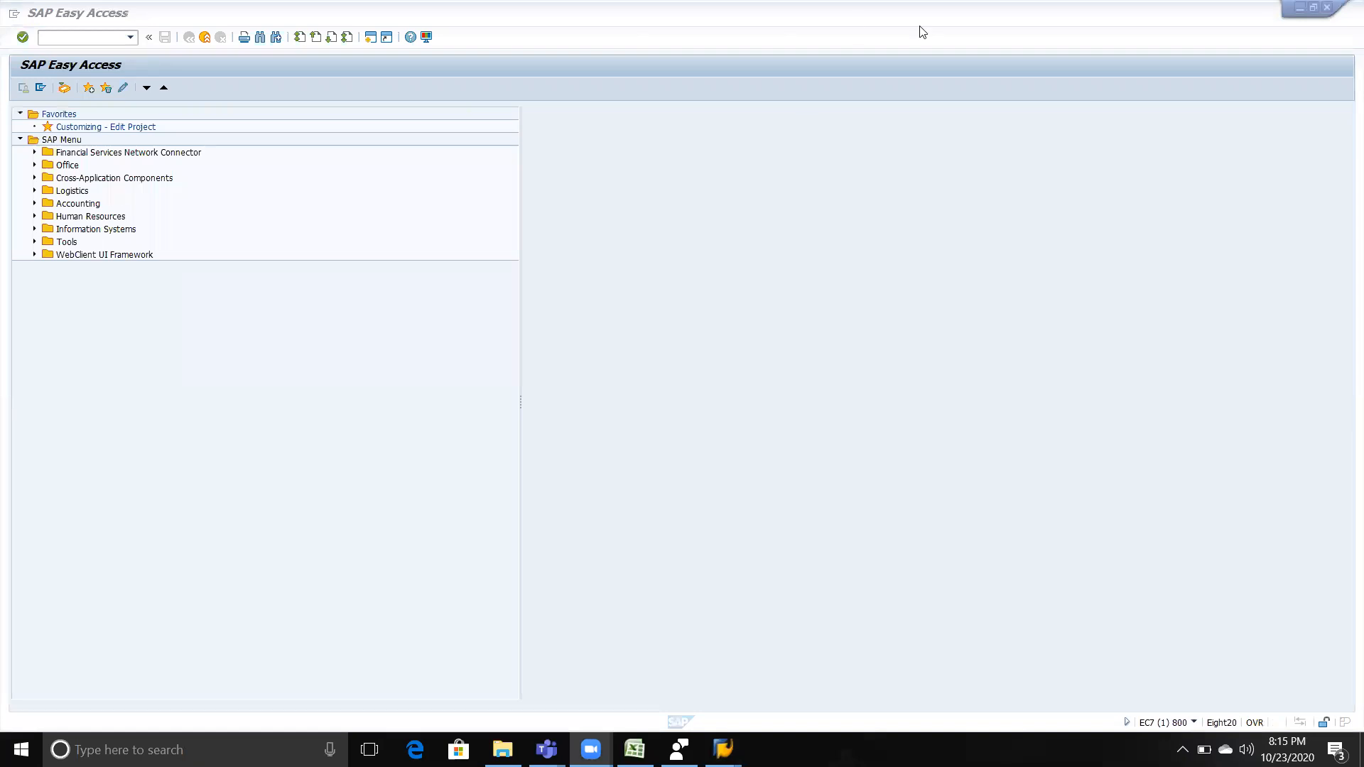
# - Try to open transaction OKKP and decline displaying the locked data
pyautogui.click(117, 49)
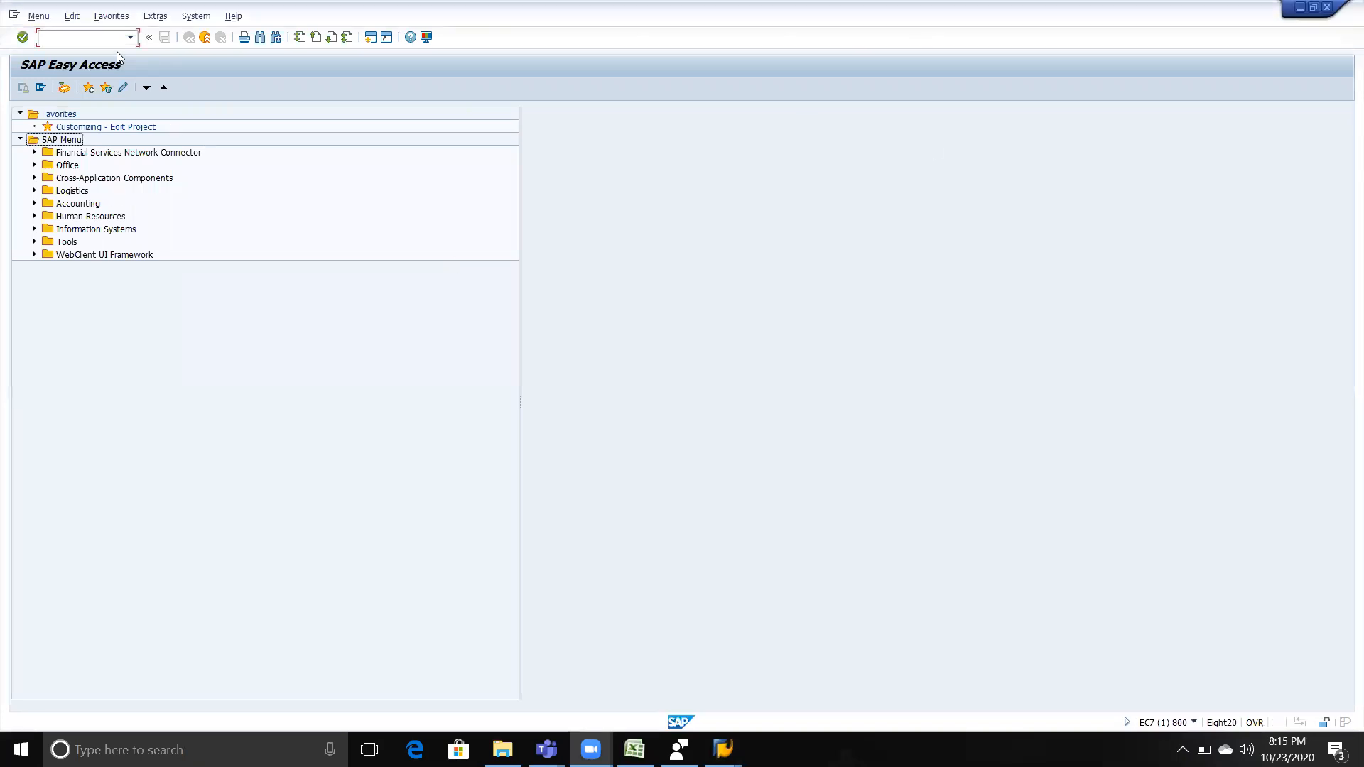
pyautogui.click(131, 38)
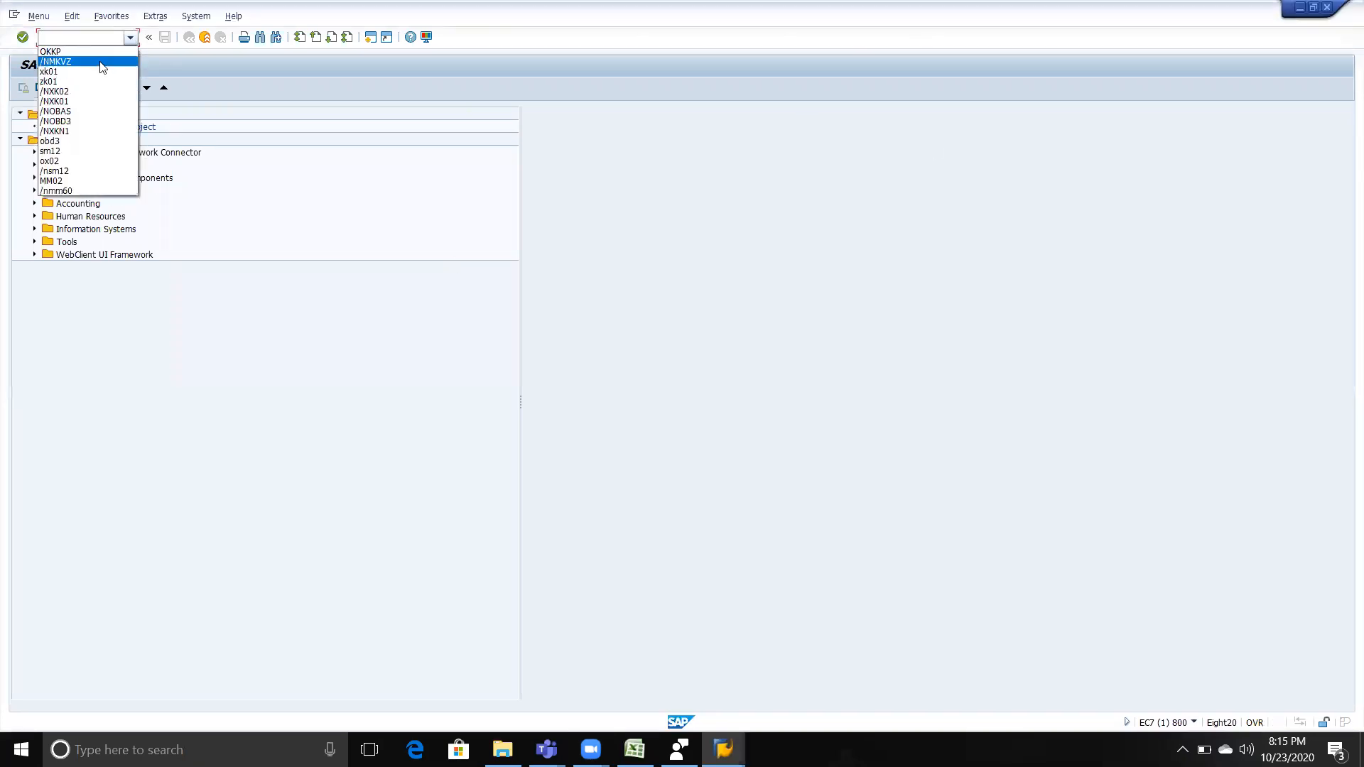
pyautogui.click(100, 52)
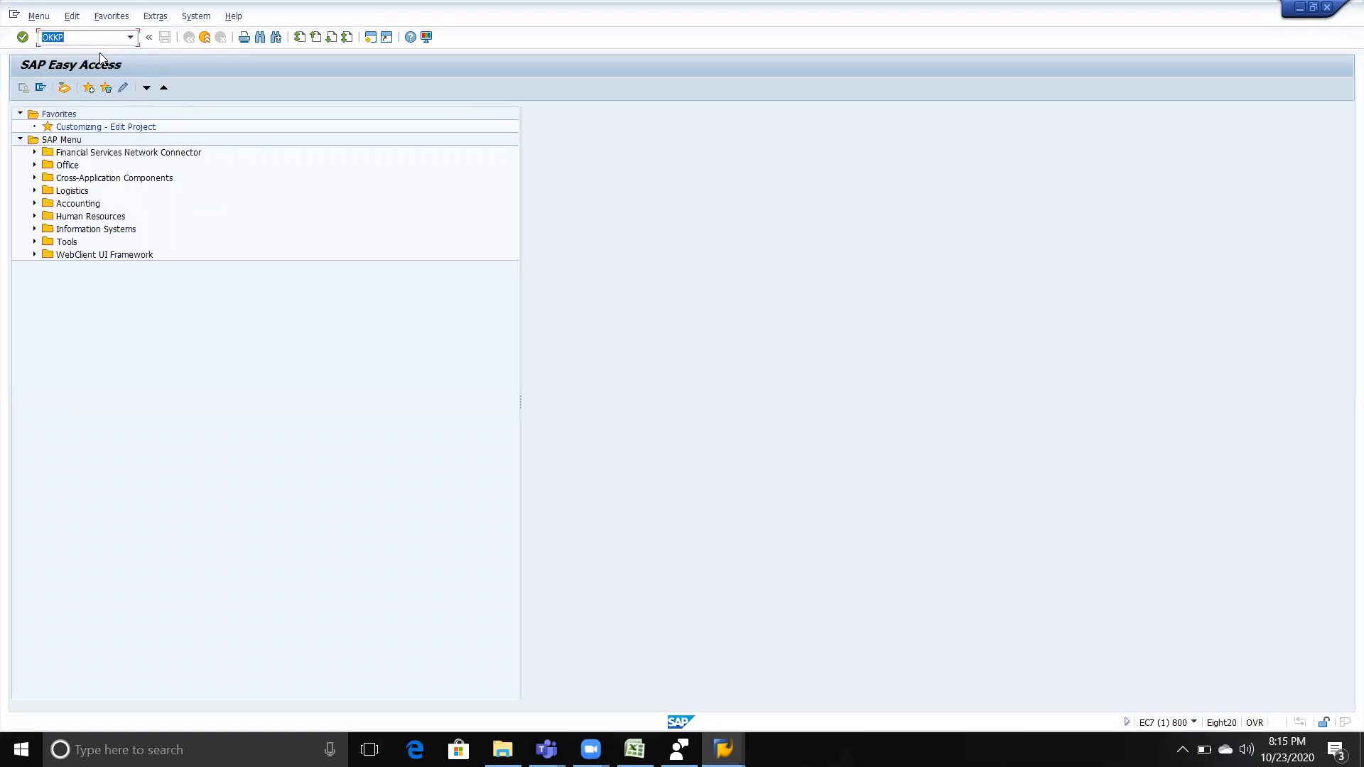
pyautogui.press('Return')
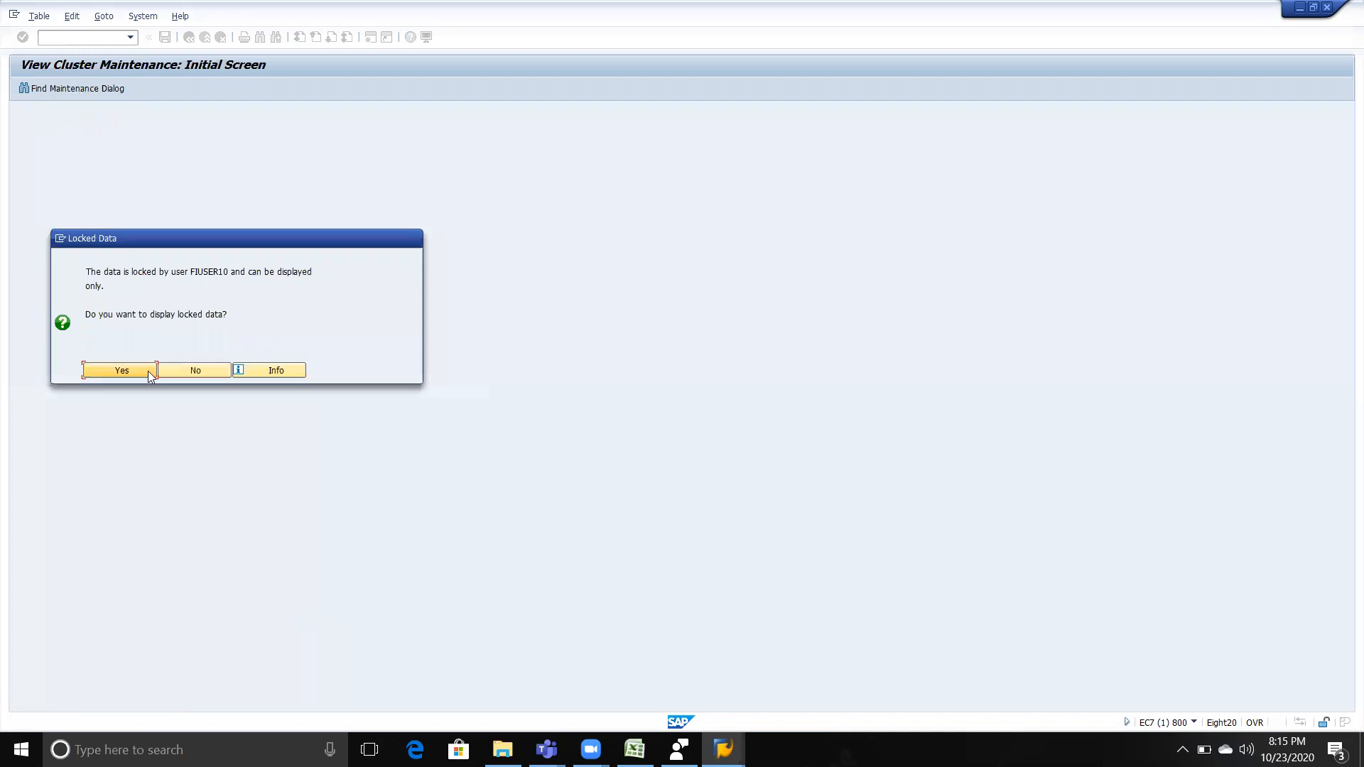
pyautogui.click(179, 370)
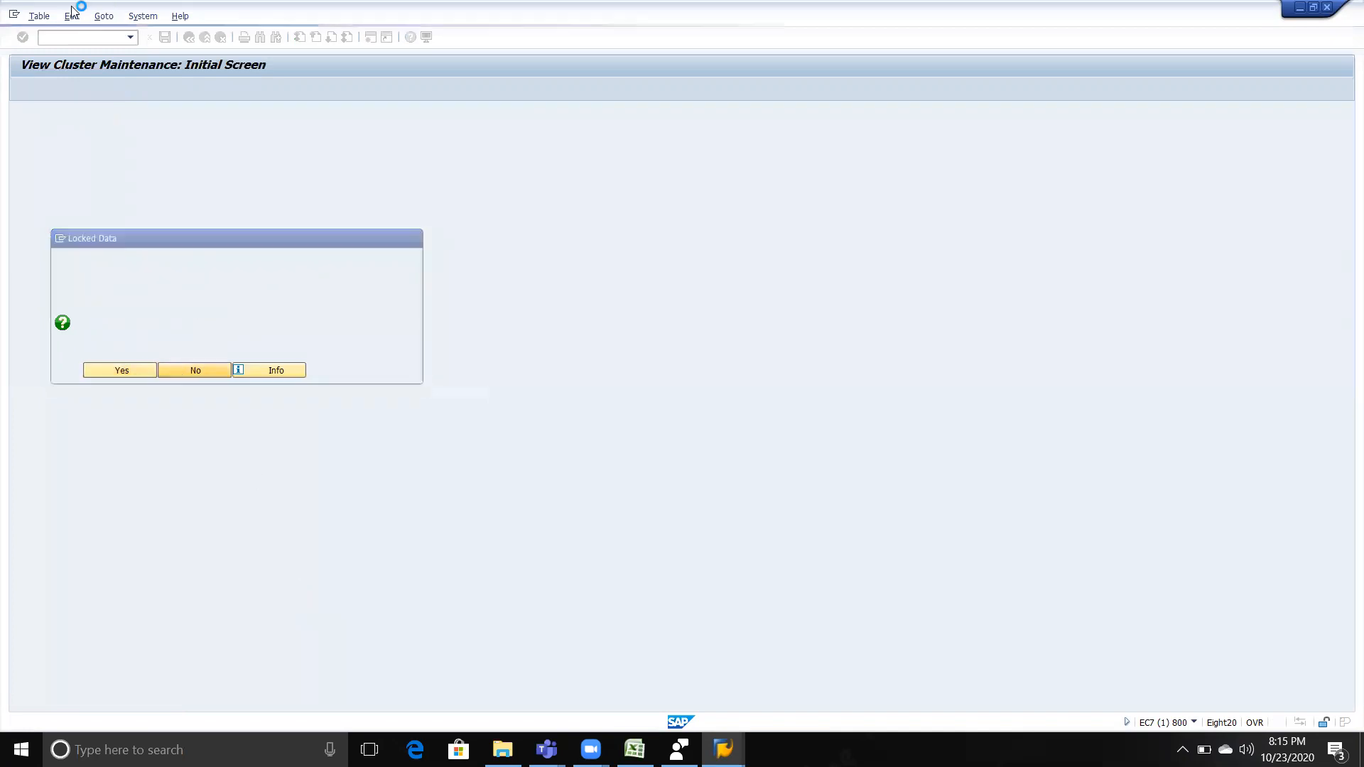
# - Run transaction SM12 and list the lock entries for client 800 without restricting them to one user
pyautogui.write('sm12')
pyautogui.press('Return')
pyautogui.press('Tab')
pyautogui.press('Tab')
pyautogui.press('Tab')
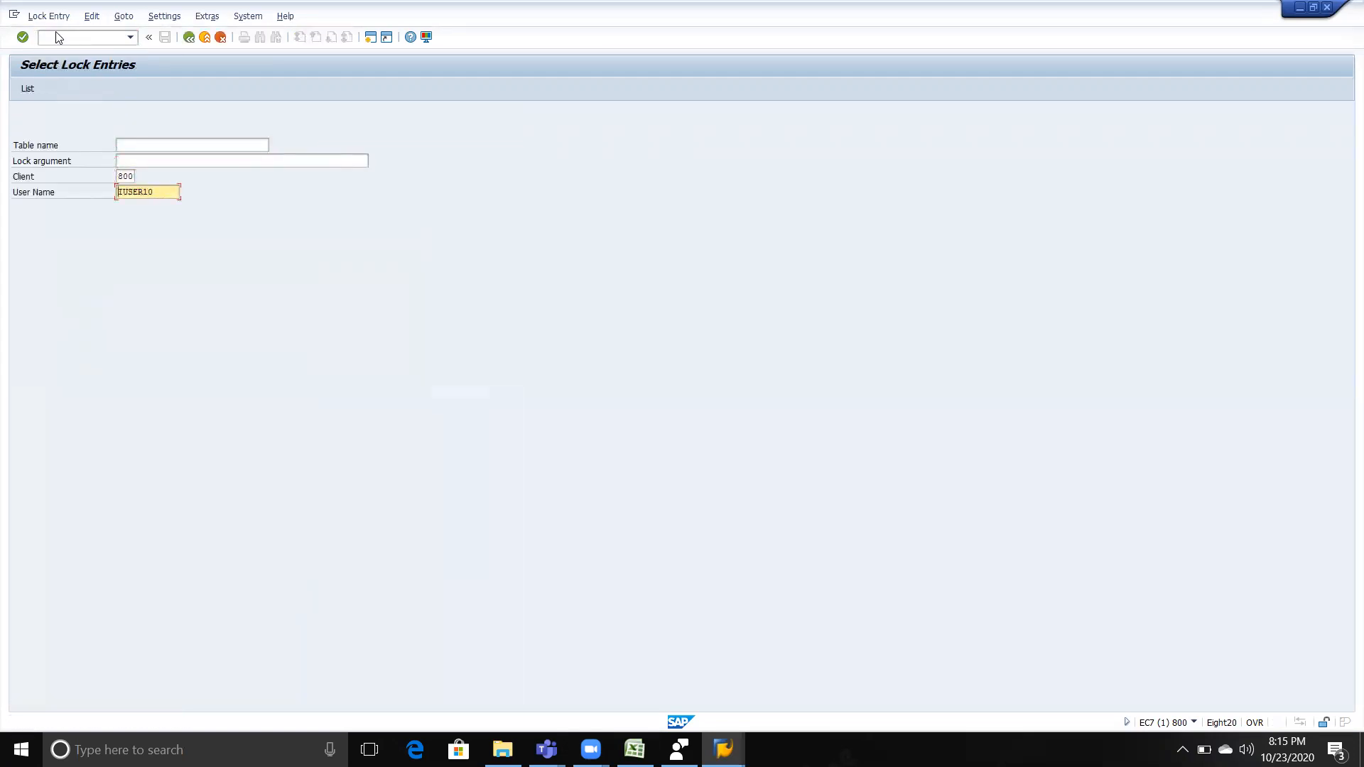
pyautogui.press('Down')
pyautogui.press('Return')
pyautogui.press('Return')
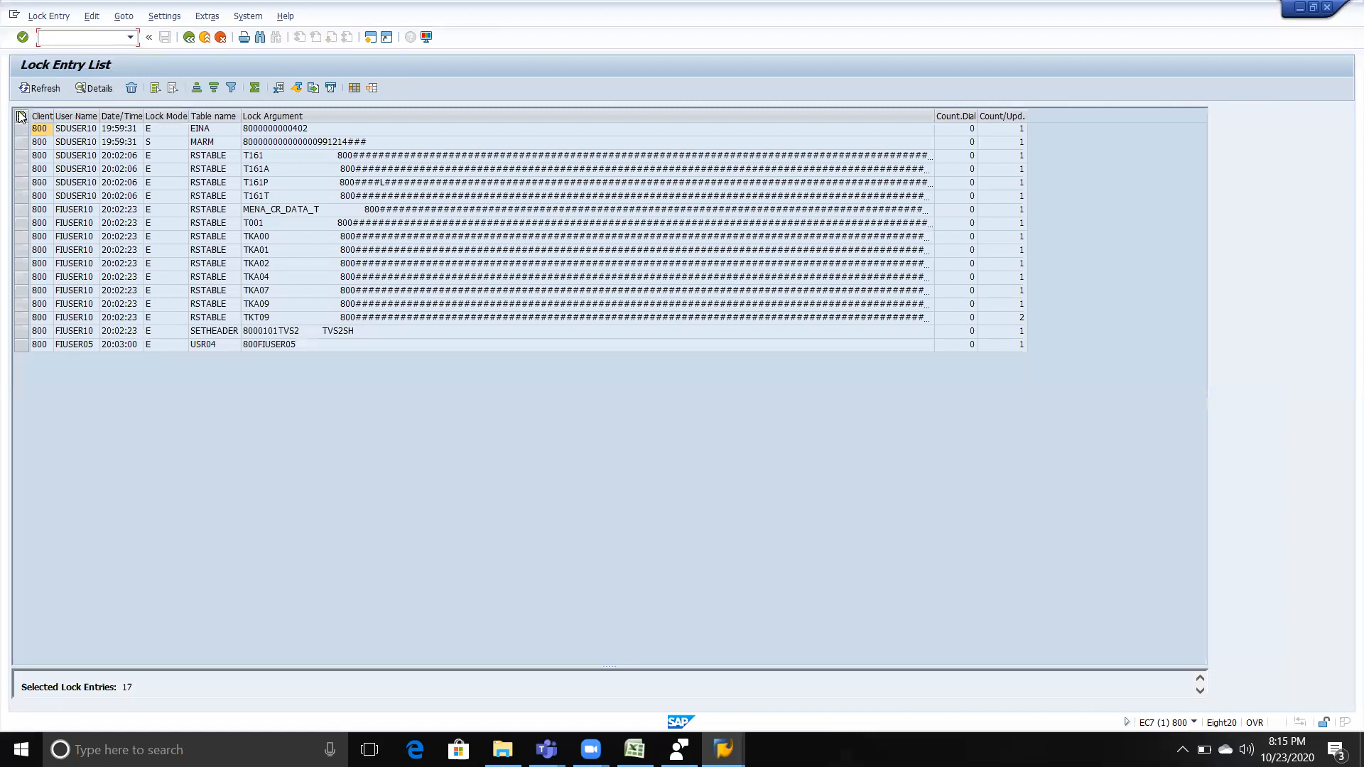
# - Delete all listed lock entries, close the information about the deletion and refresh the lock list
pyautogui.click(20, 117)
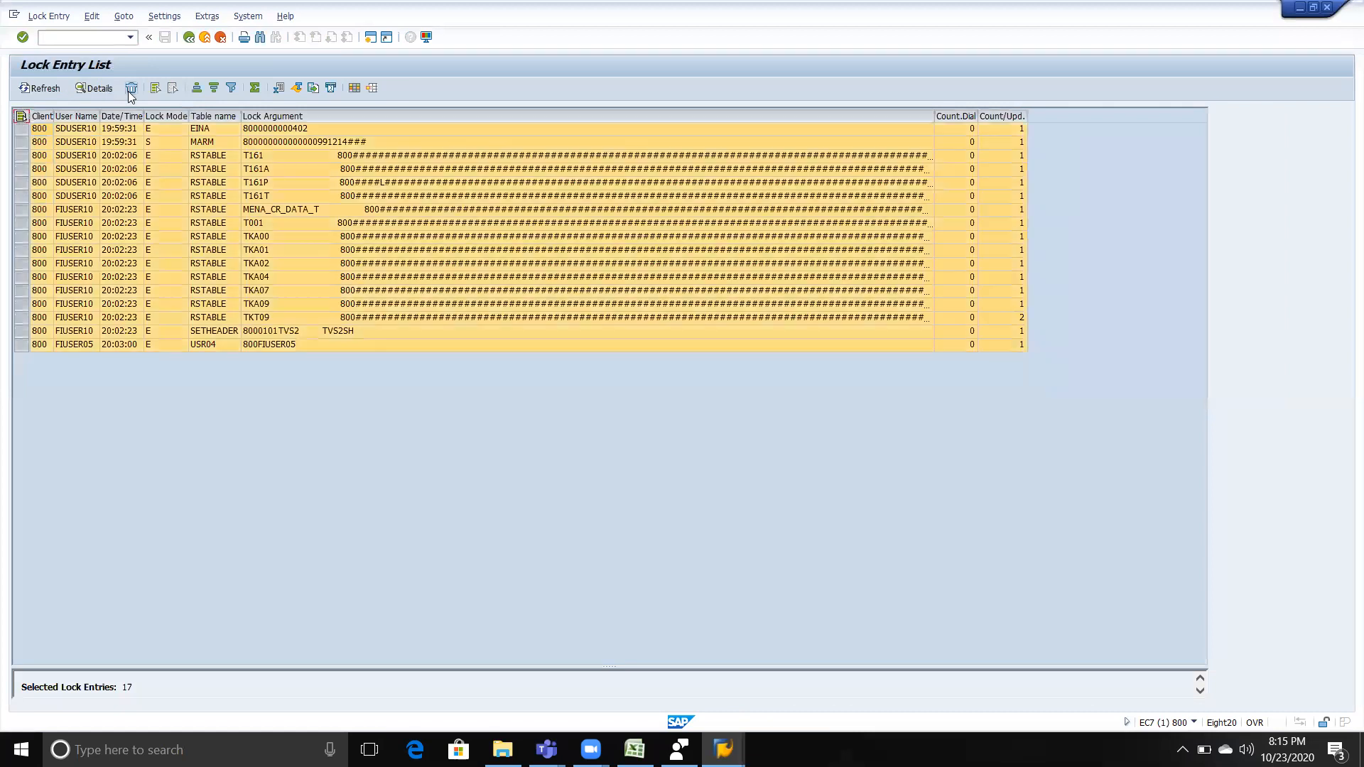
pyautogui.click(130, 90)
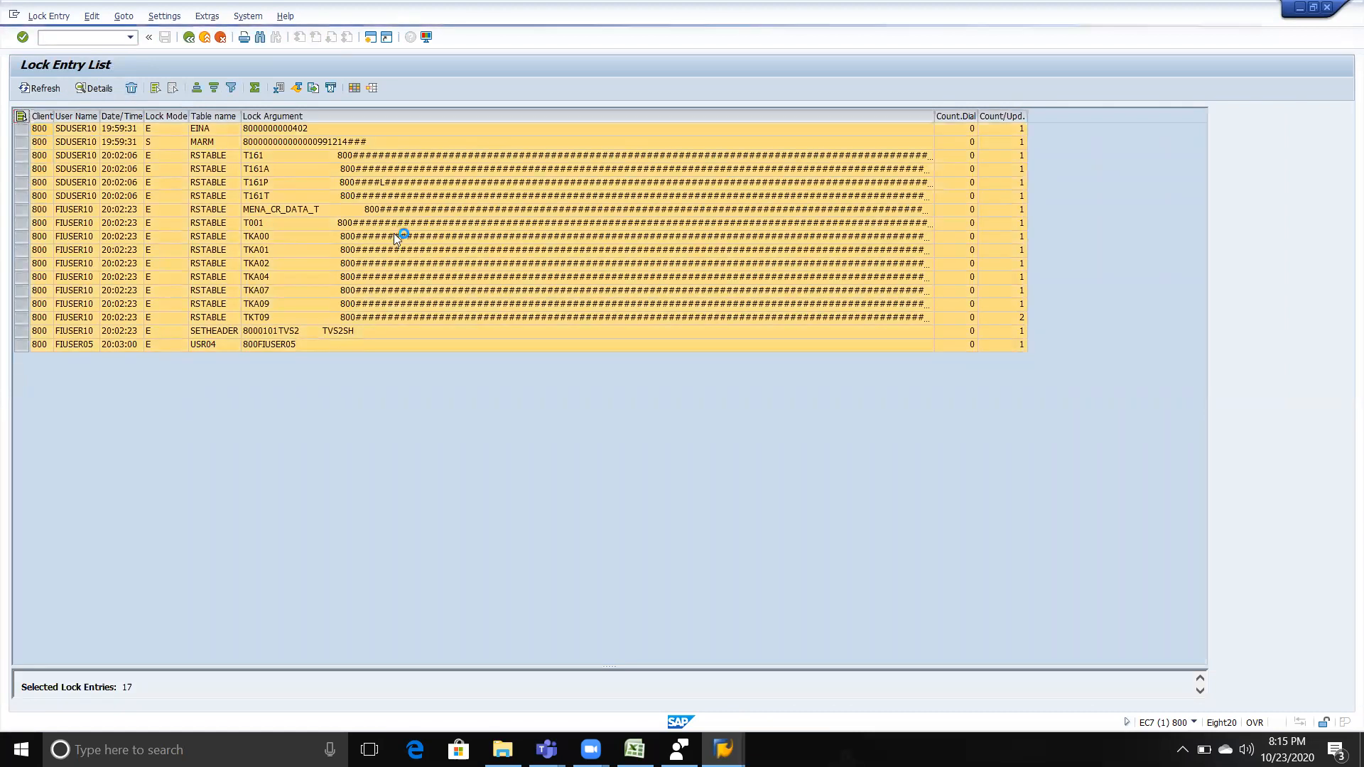
pyautogui.click(193, 262)
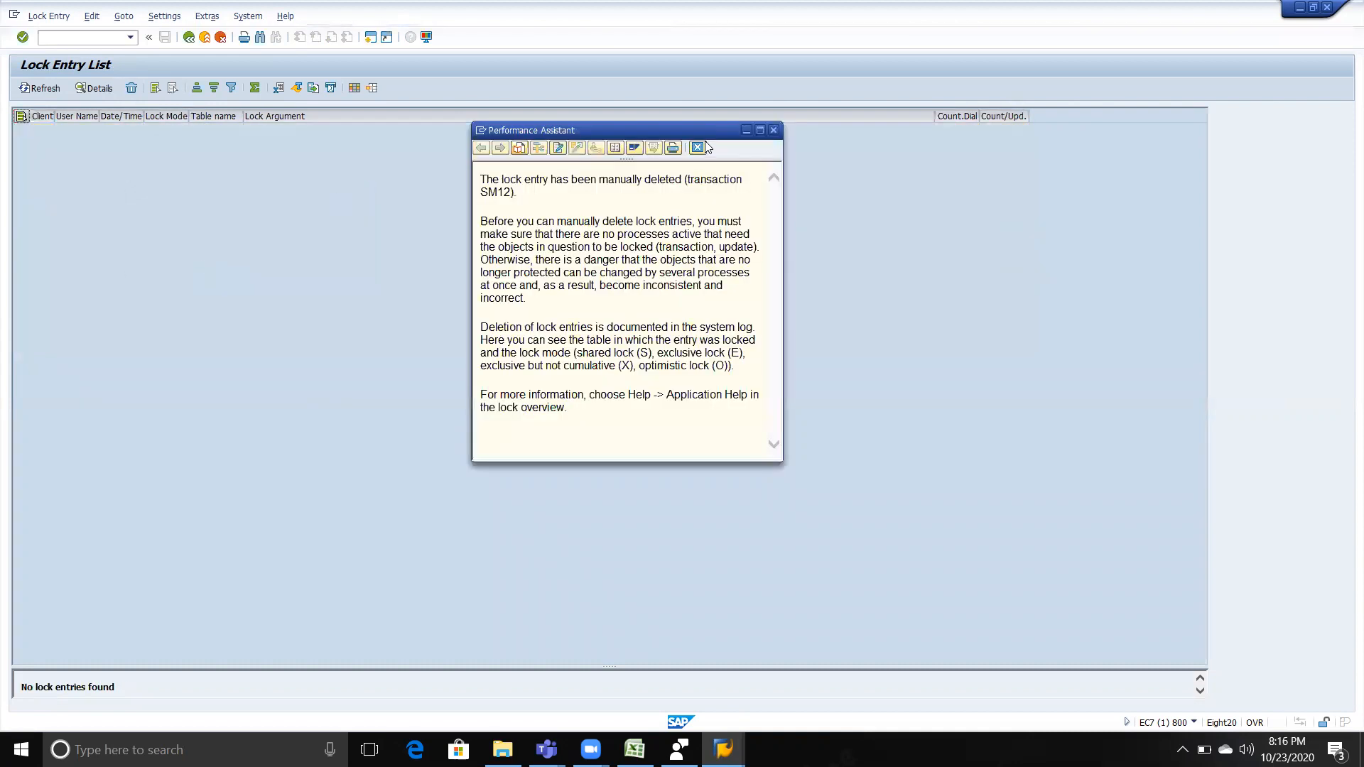
pyautogui.click(418, 293)
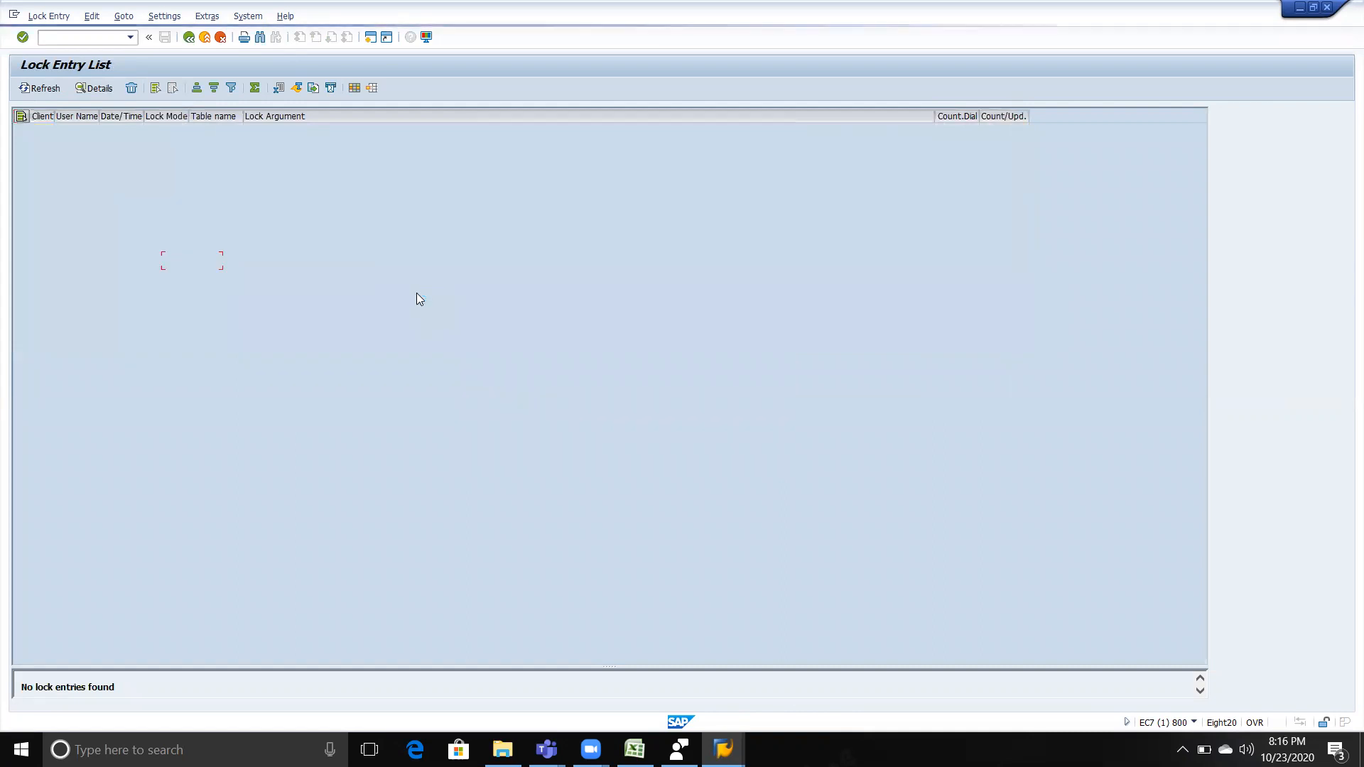
pyautogui.click(44, 87)
pyautogui.click(44, 87)
pyautogui.click(36, 91)
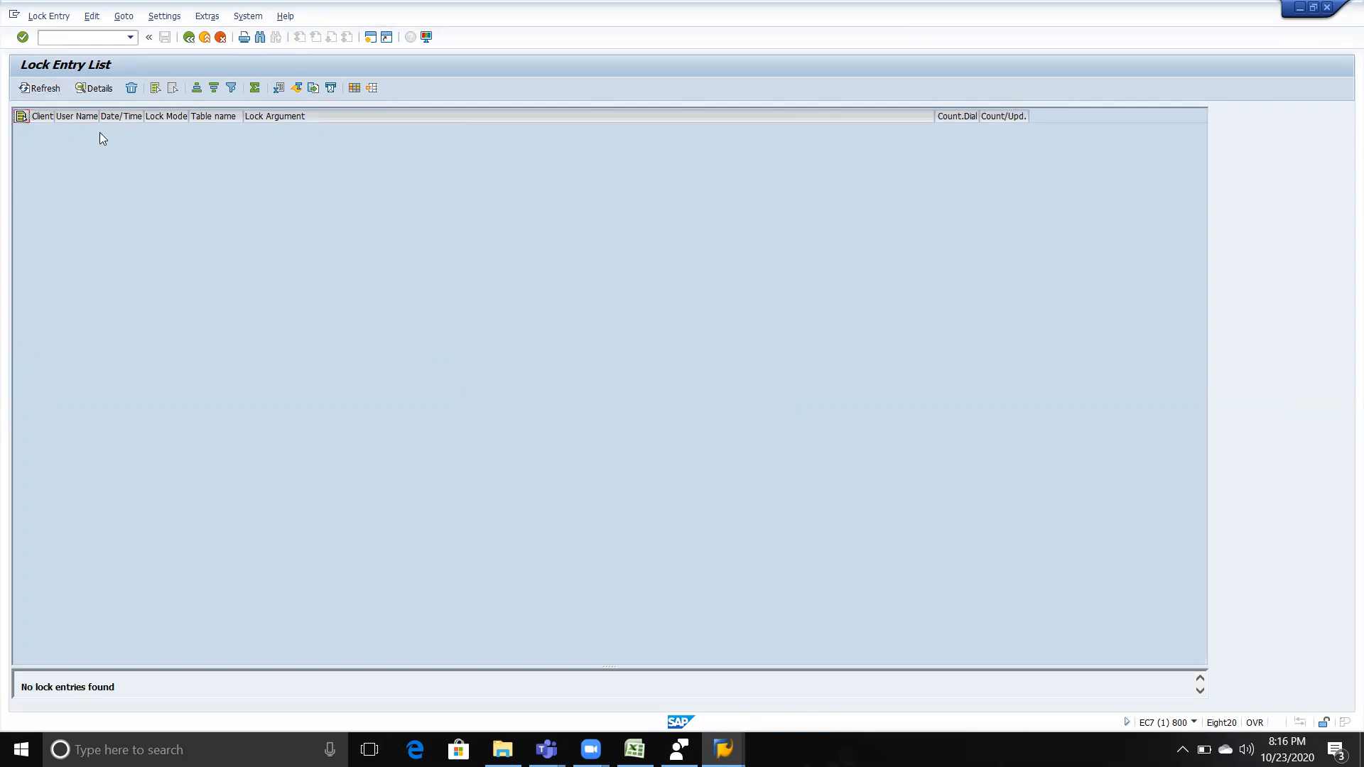
# - In the second SAP session, run transaction OKKP, position the list at controlling area TVS2 and review its basic data
pyautogui.hotkey('alt', 'Tab')
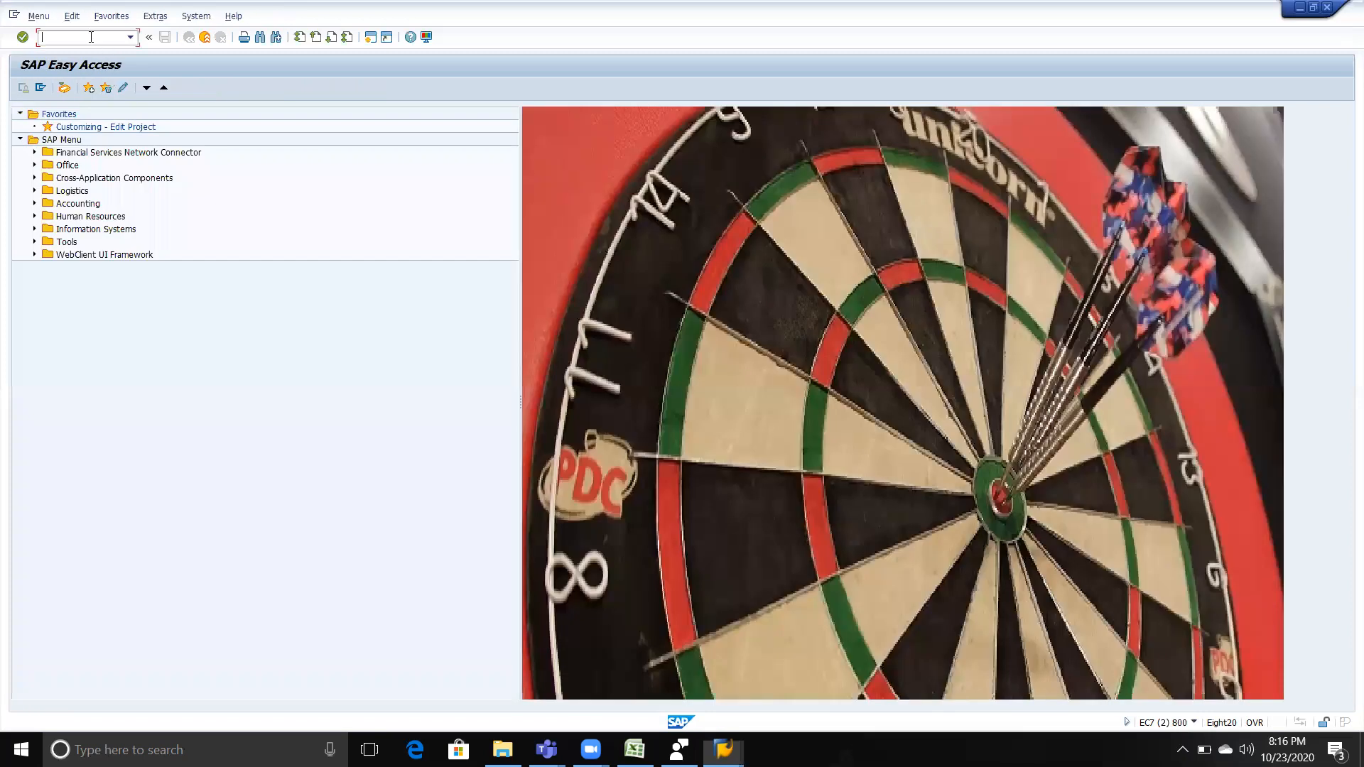
pyautogui.write('OKKP')
pyautogui.press('Return')
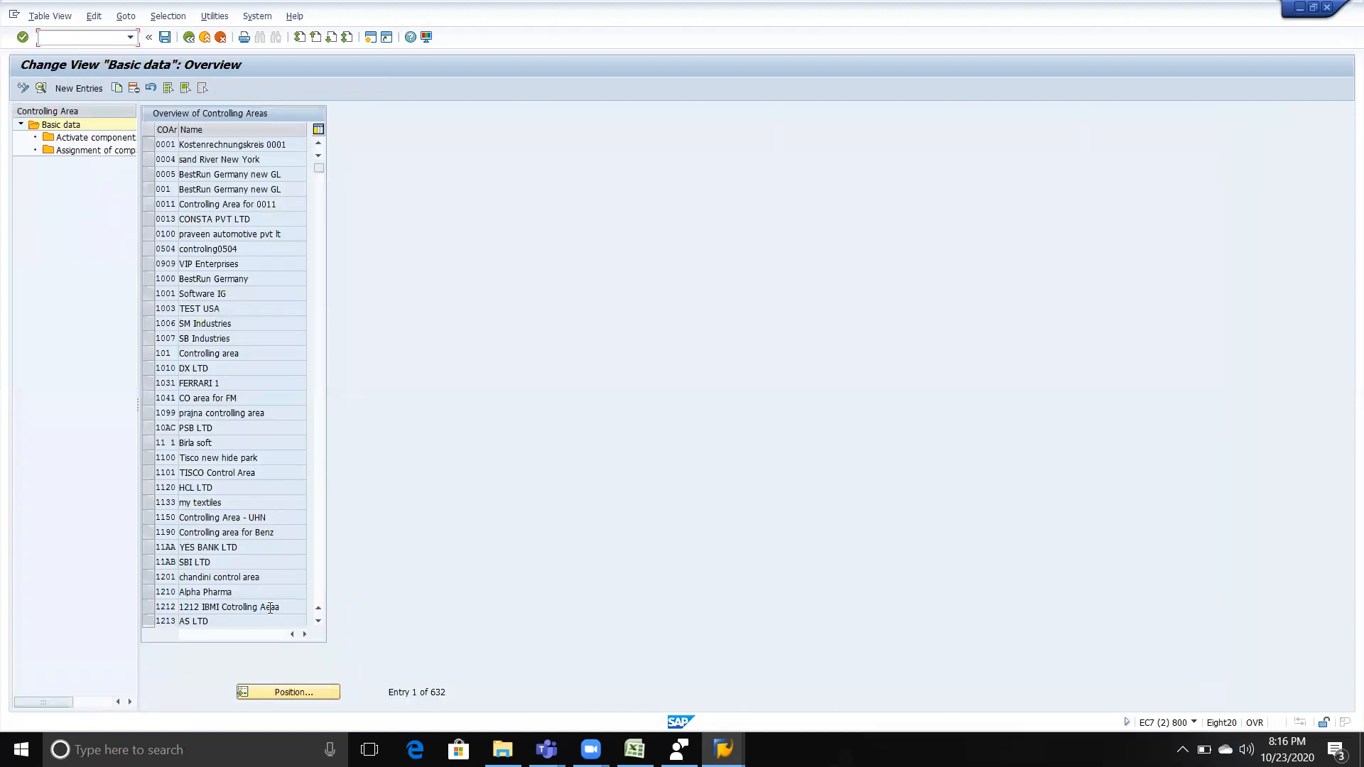
pyautogui.click(276, 690)
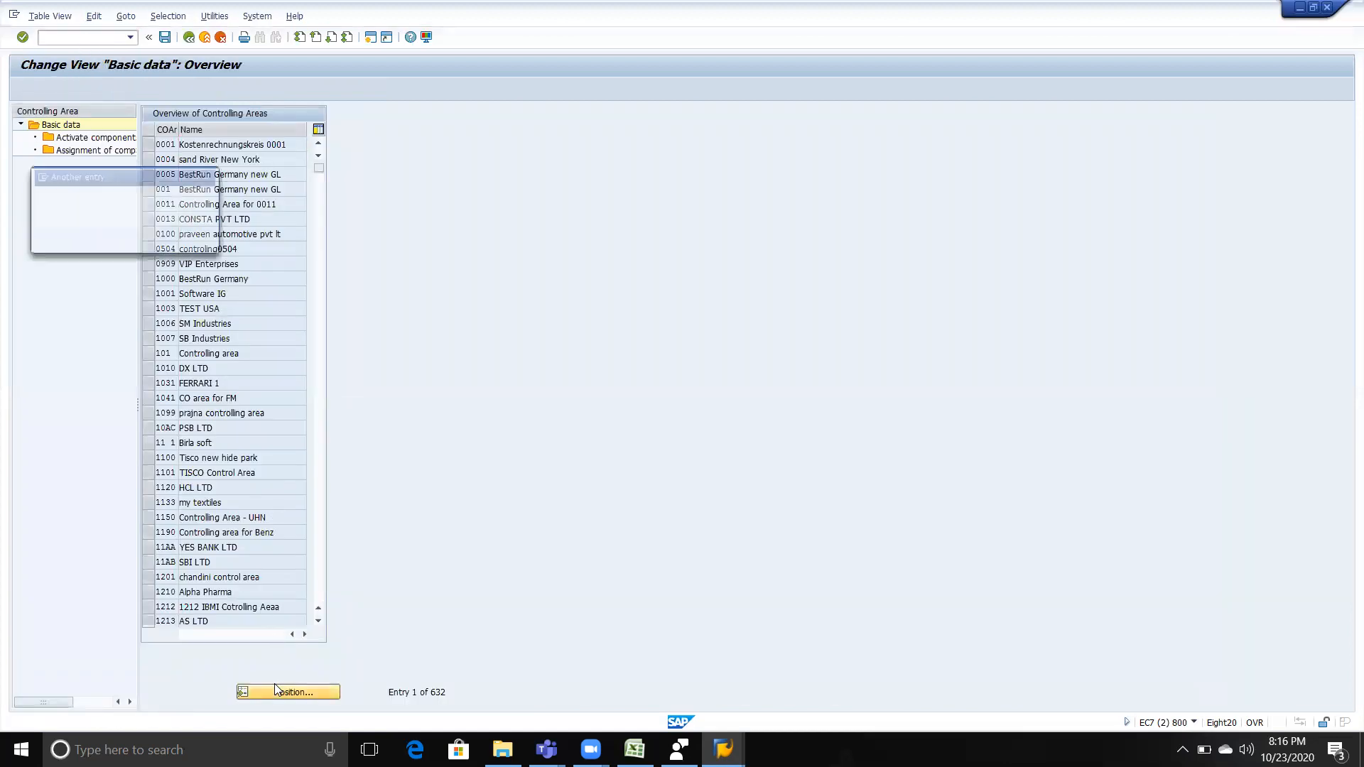
pyautogui.press('Down')
pyautogui.press('Return')
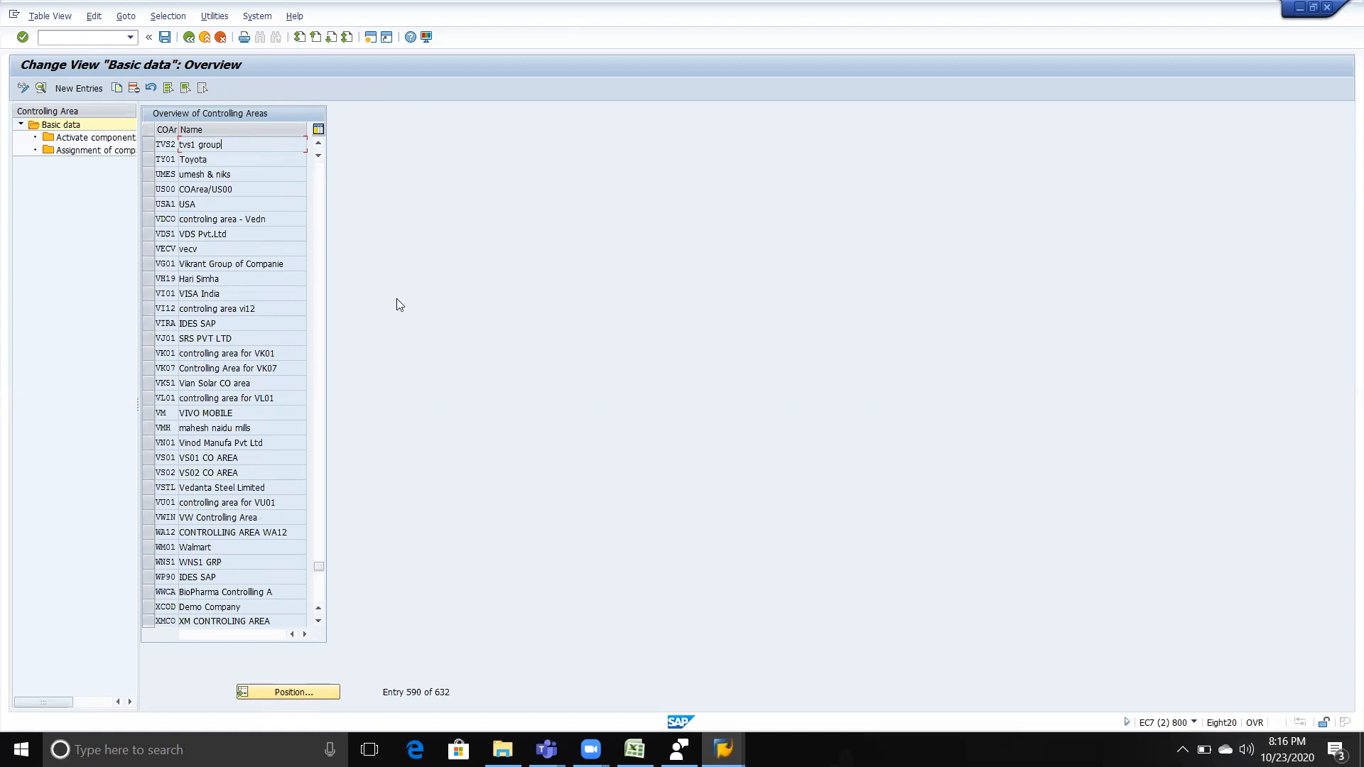
pyautogui.doubleClick(244, 144)
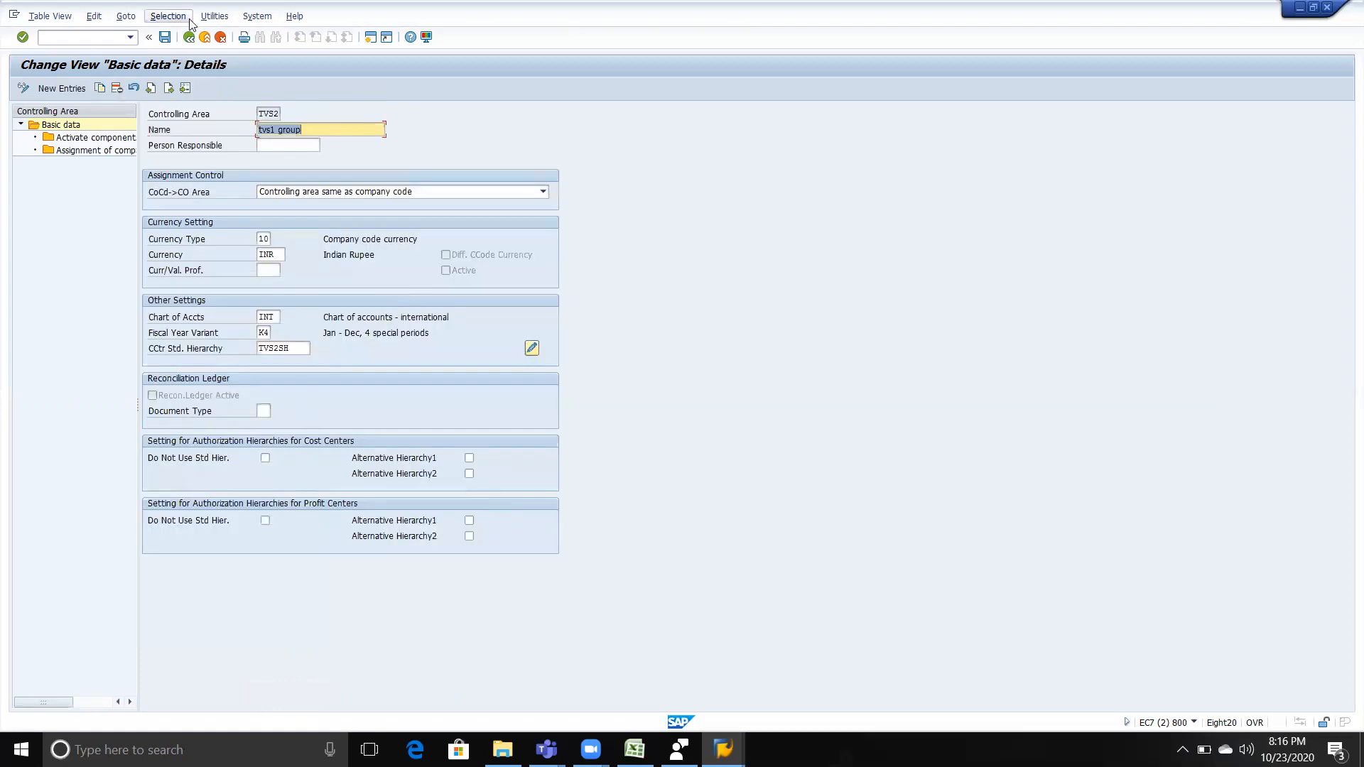
pyautogui.click(193, 43)
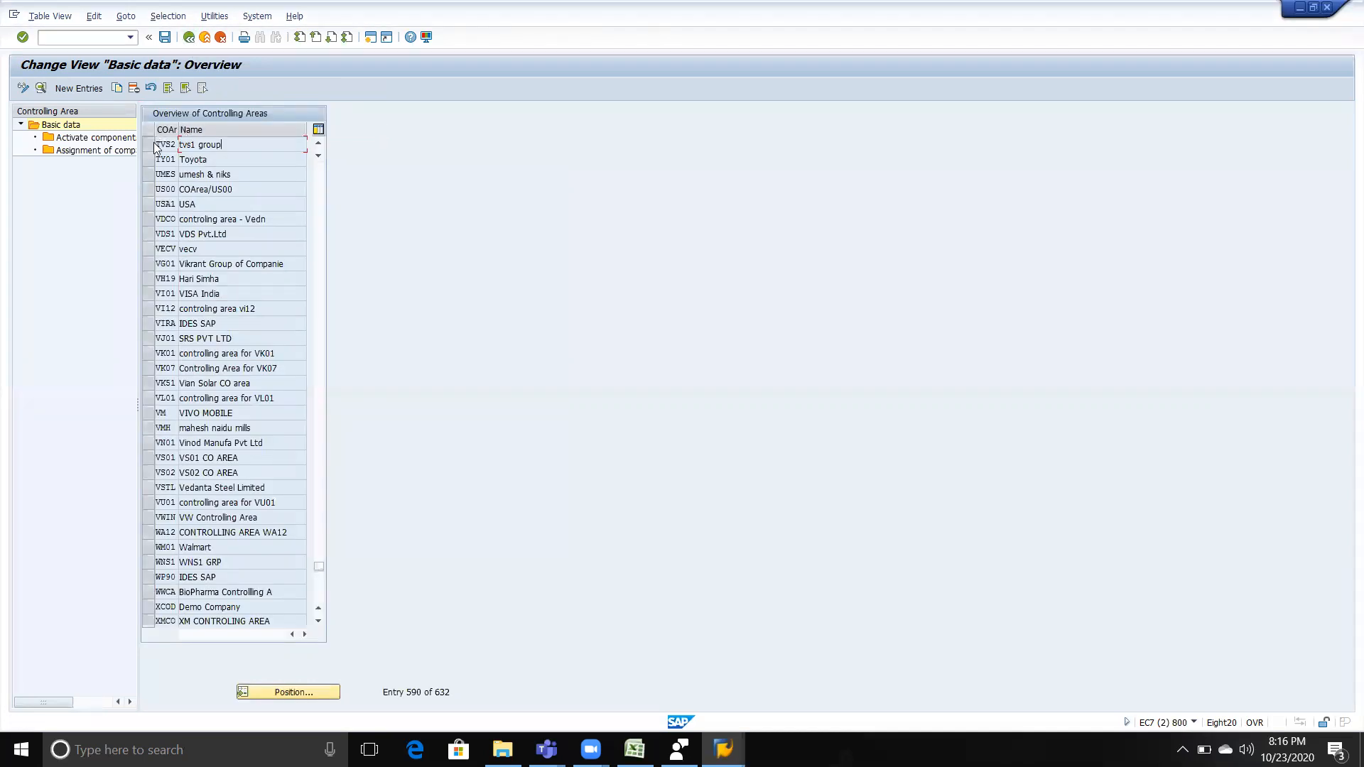
# - Select TVS2, open its Activate components/control indicators view and save the fiscal year 2020 settings
pyautogui.click(152, 145)
pyautogui.doubleClick(112, 141)
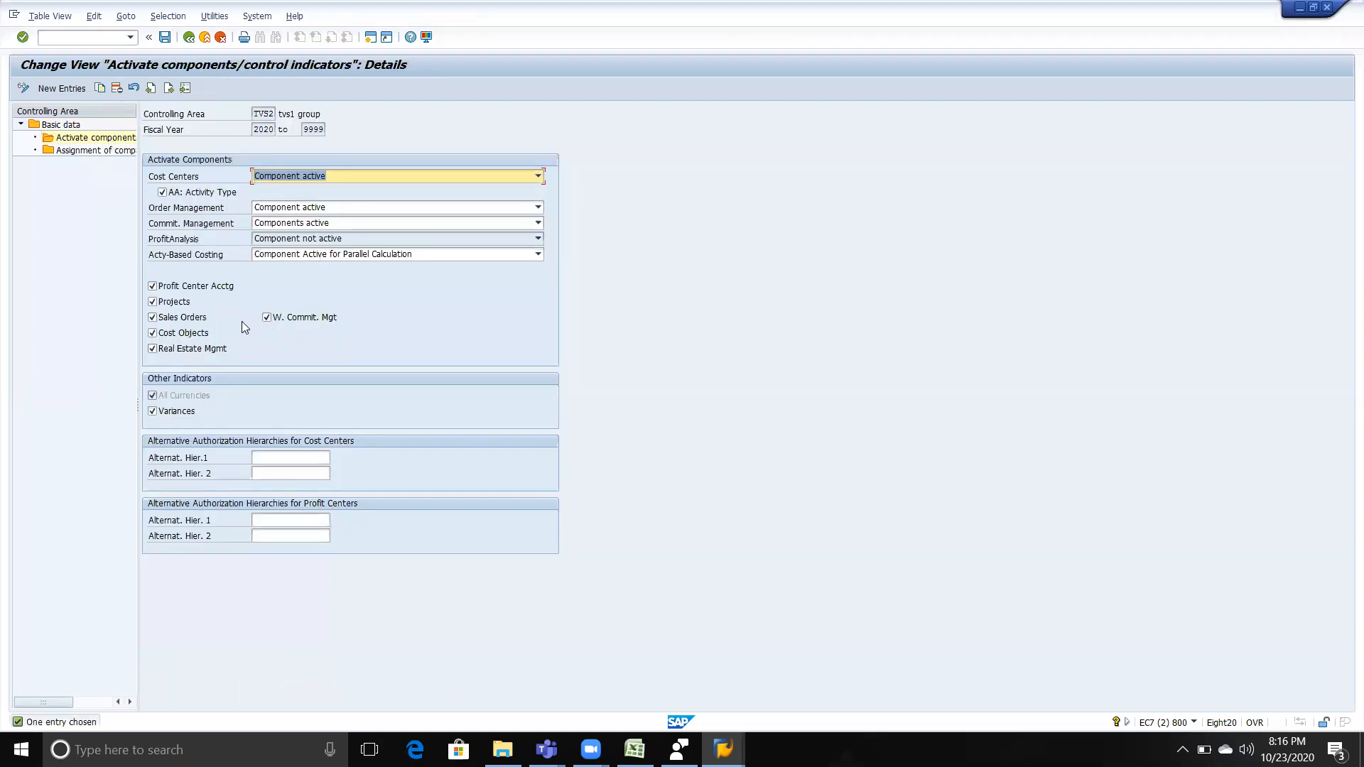
pyautogui.click(165, 37)
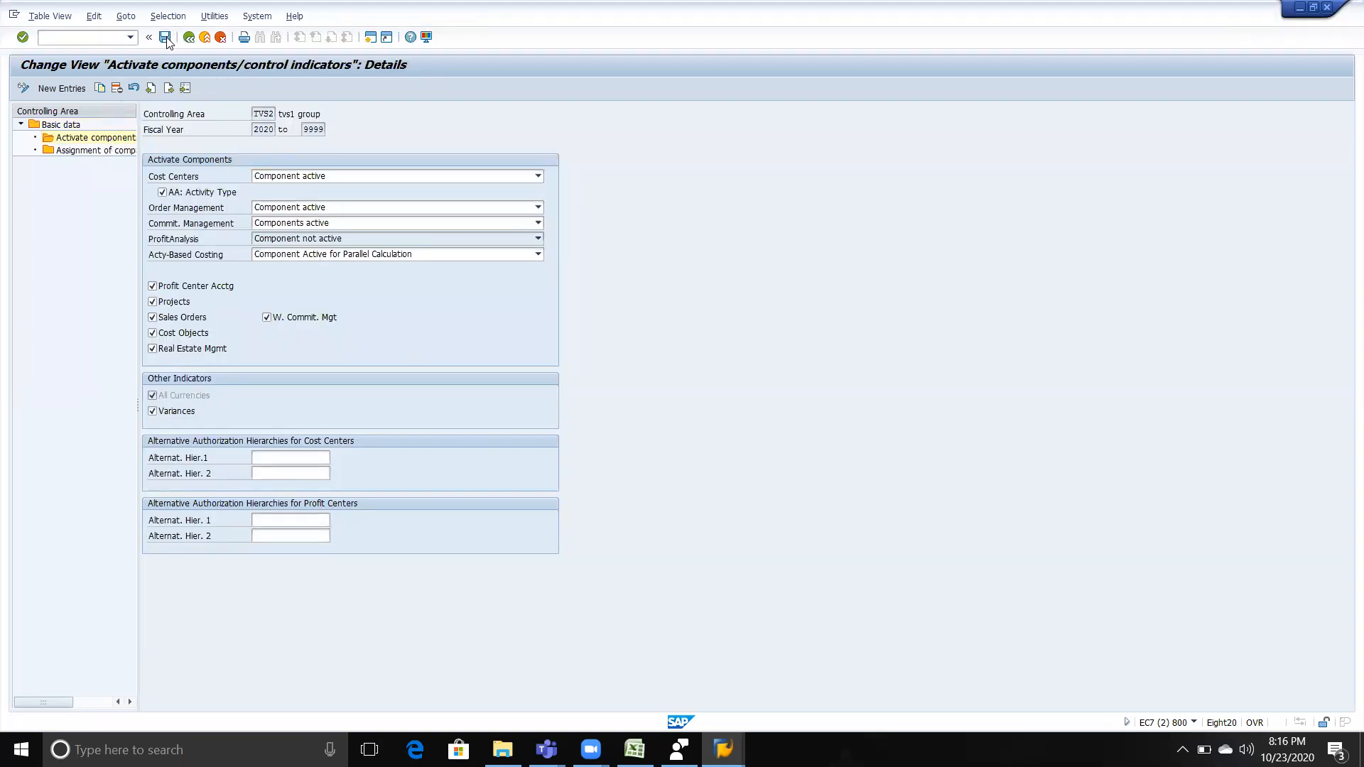
# - Leave the fiscal year 2020 component settings of TVS2 and return to the Basic data overview of controlling areas
pyautogui.click(189, 37)
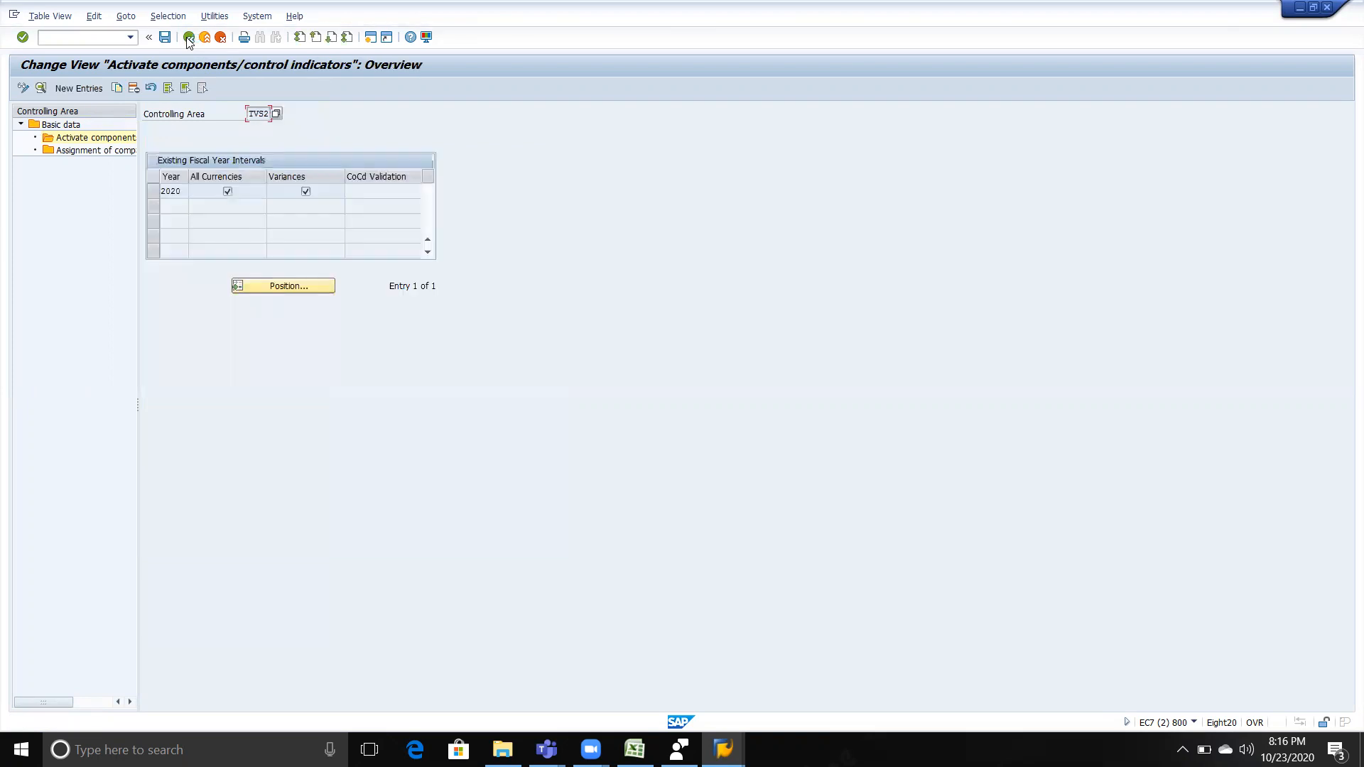
pyautogui.press('F10')
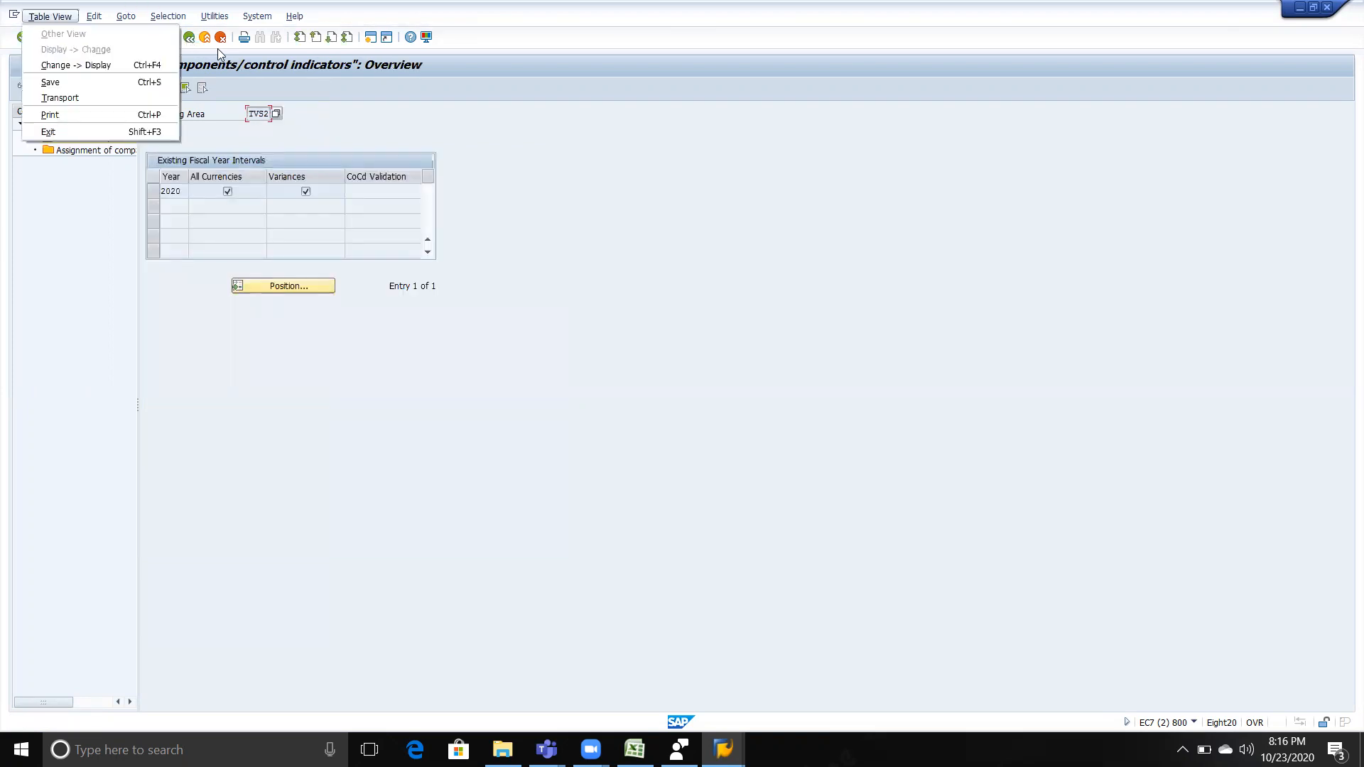
pyautogui.click(330, 137)
pyautogui.click(188, 37)
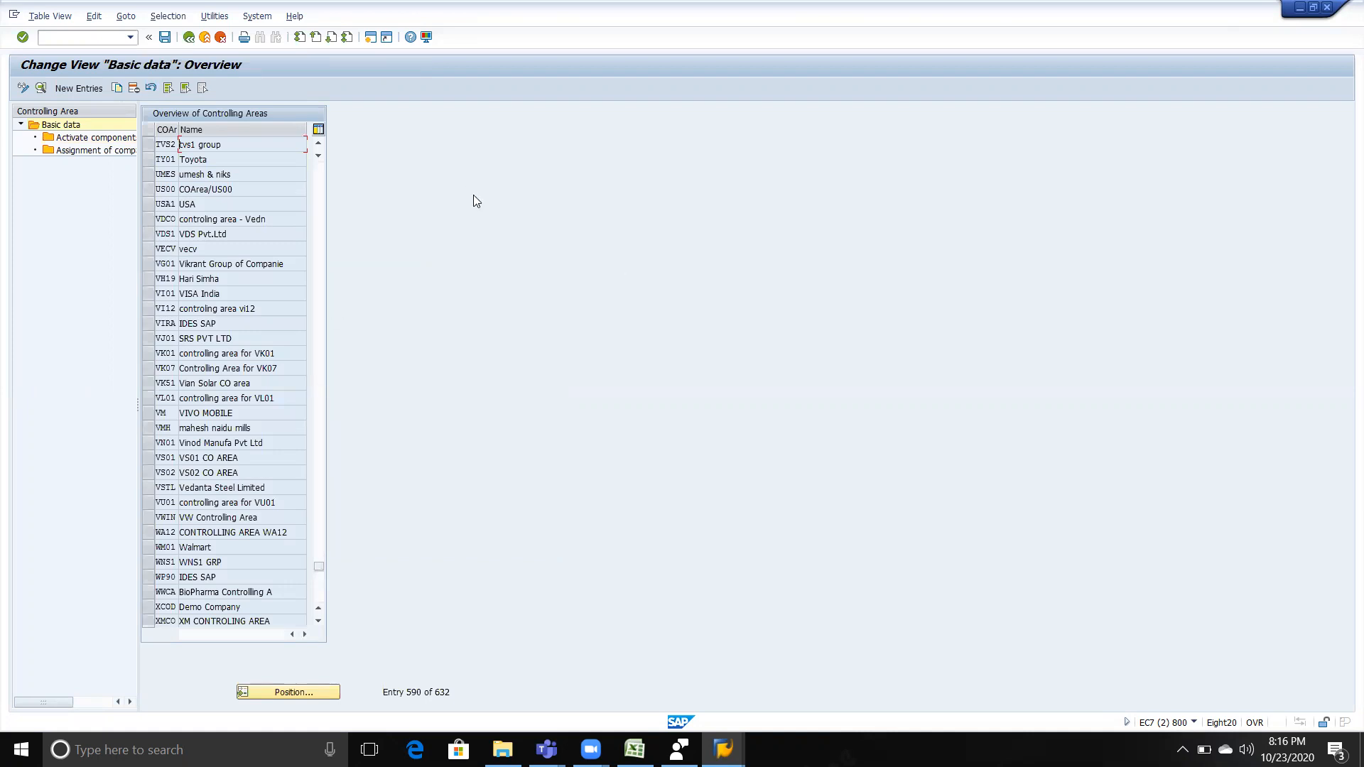
# - Switch to the Online lecture workbook in Excel and look up the transaction code for the standard hierarchy under Cost Structure
pyautogui.hotkey('alt', 'Tab')
pyautogui.press('Tab')
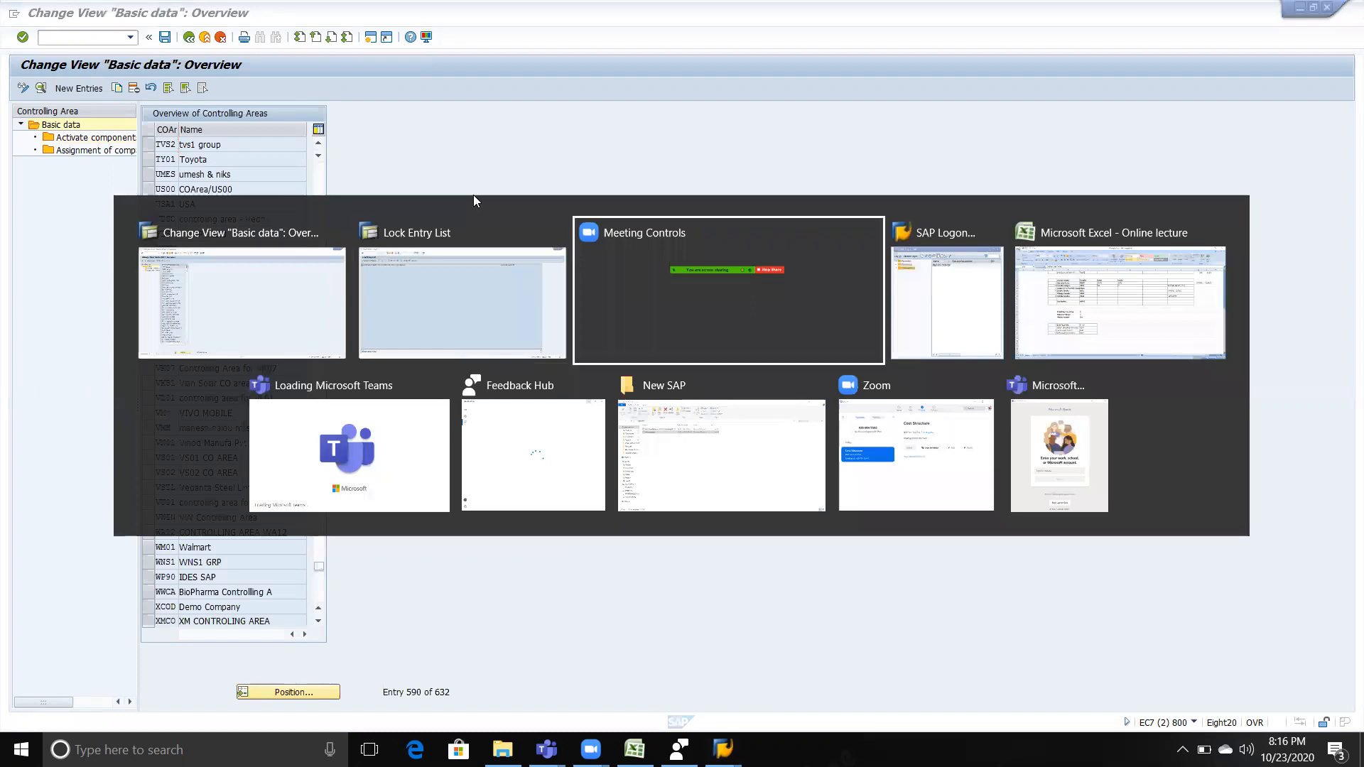
pyautogui.press('Tab')
pyautogui.press('Tab')
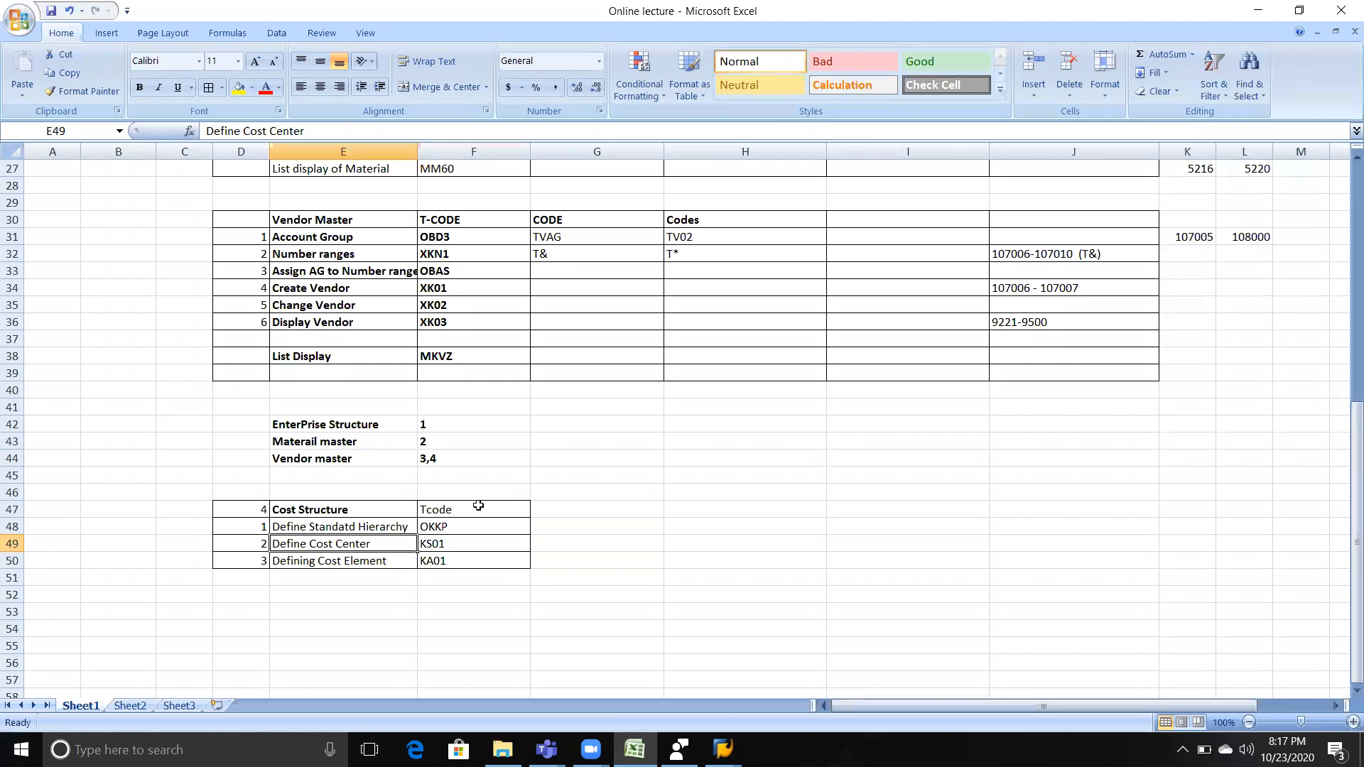
pyautogui.click(369, 513)
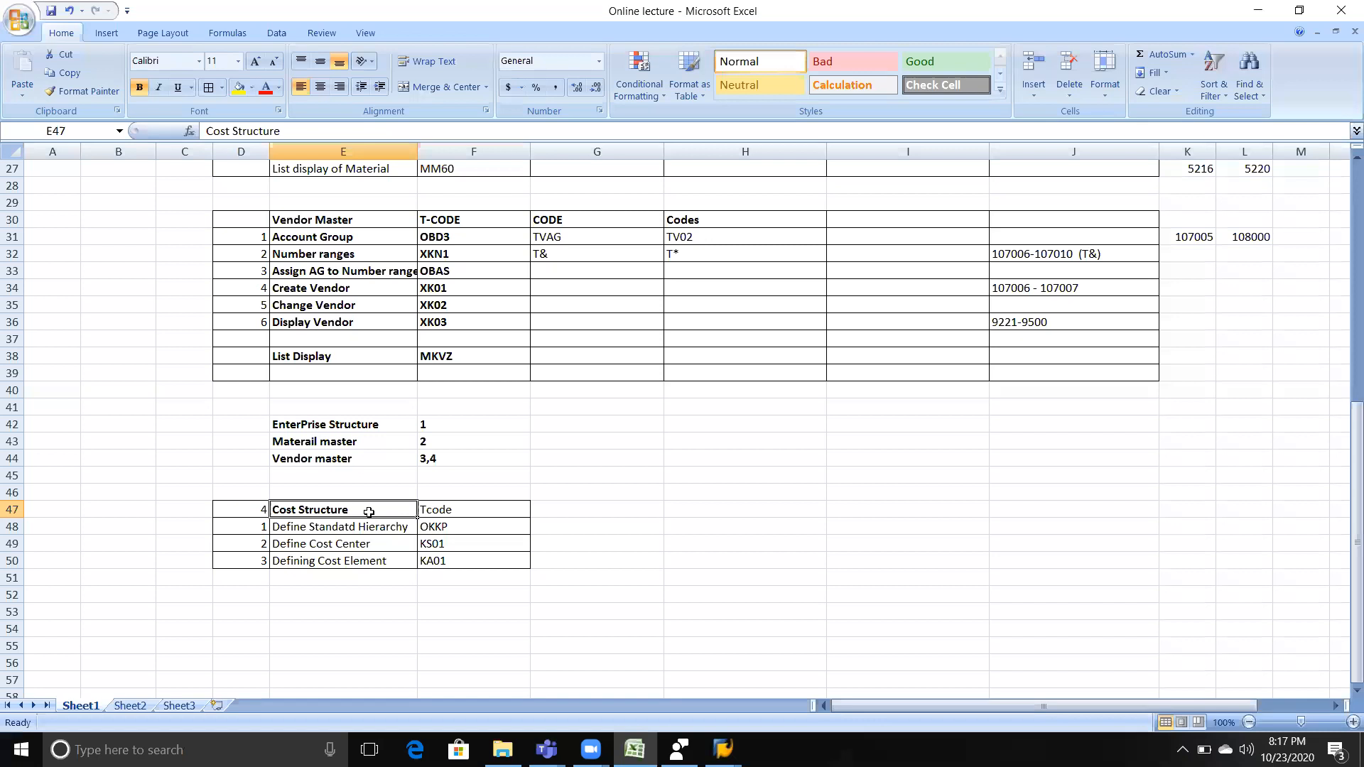
pyautogui.press('Down')
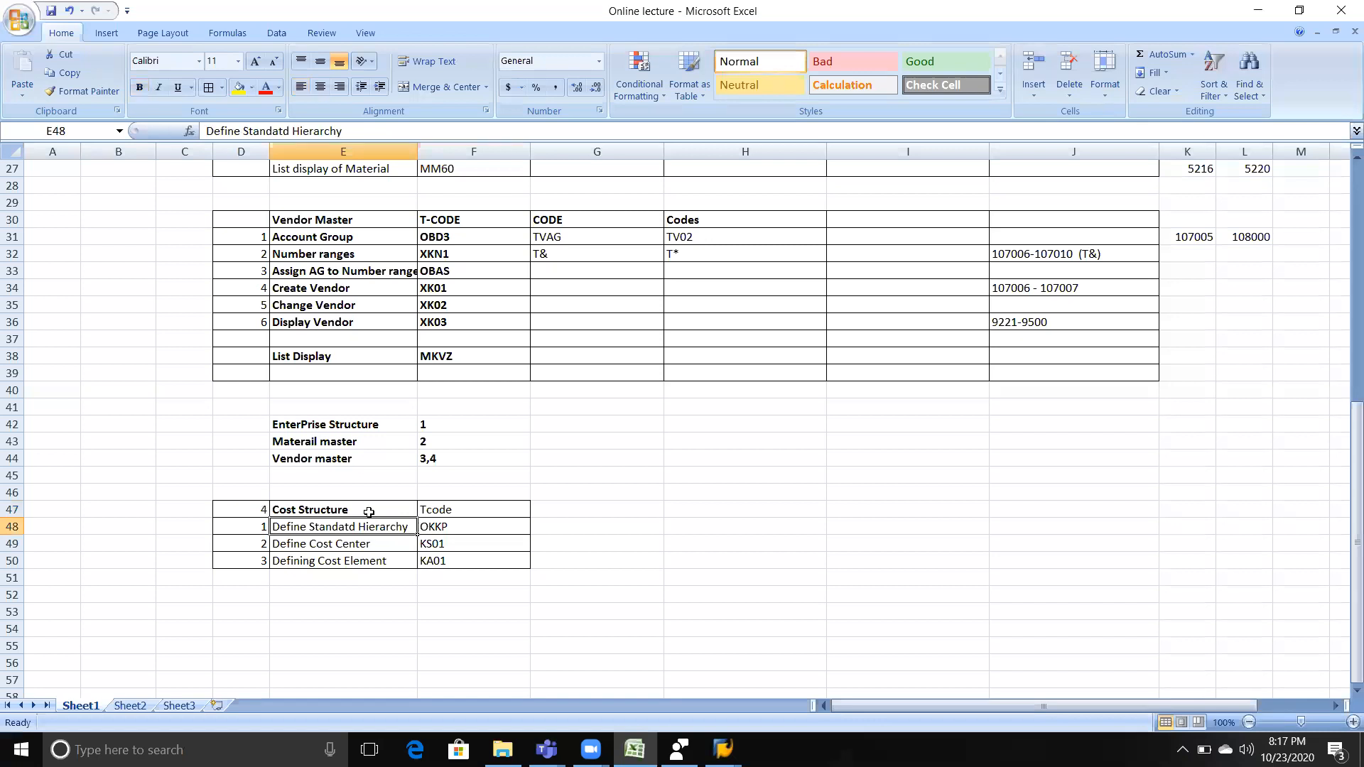
pyautogui.press('Right')
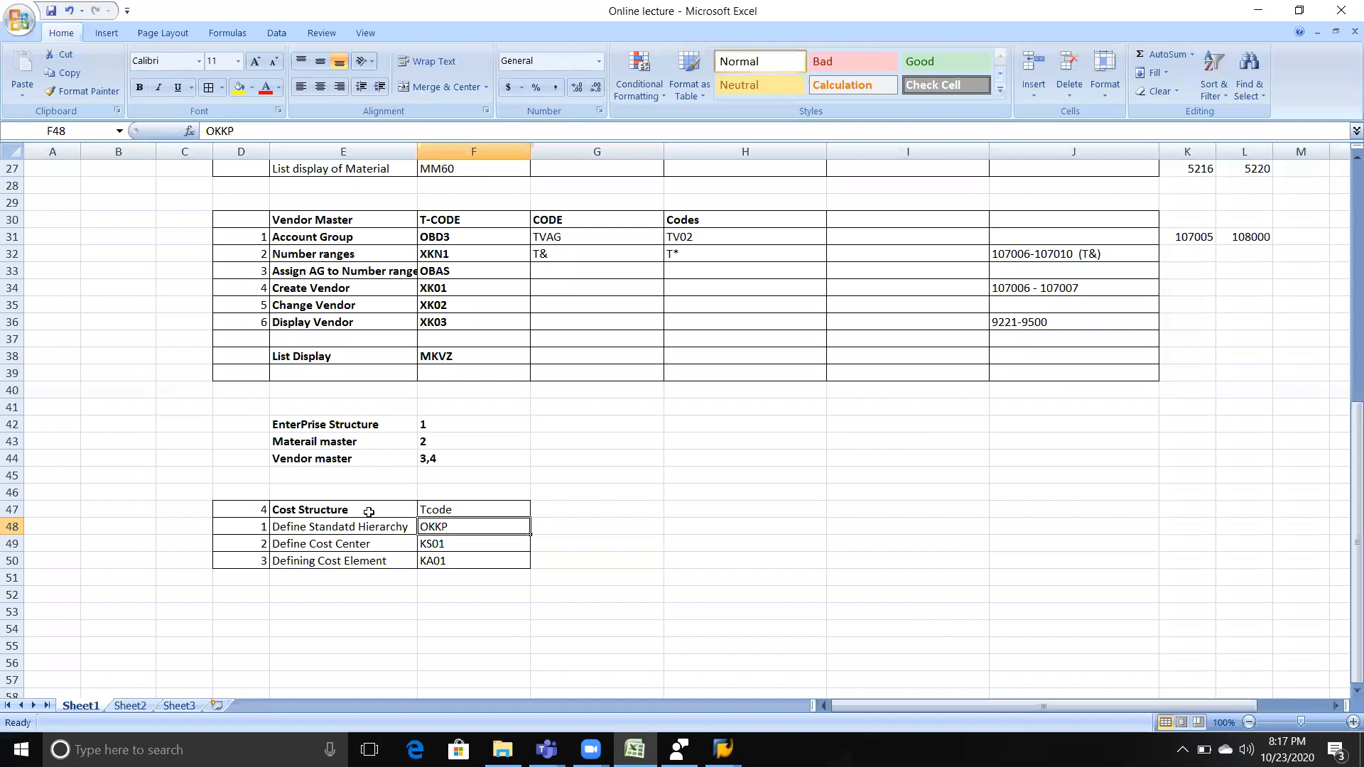
# - Switch back to SAP, cancel the Position prompt and open the basic data of controlling area TVS2
pyautogui.hotkey('alt', 'Tab')
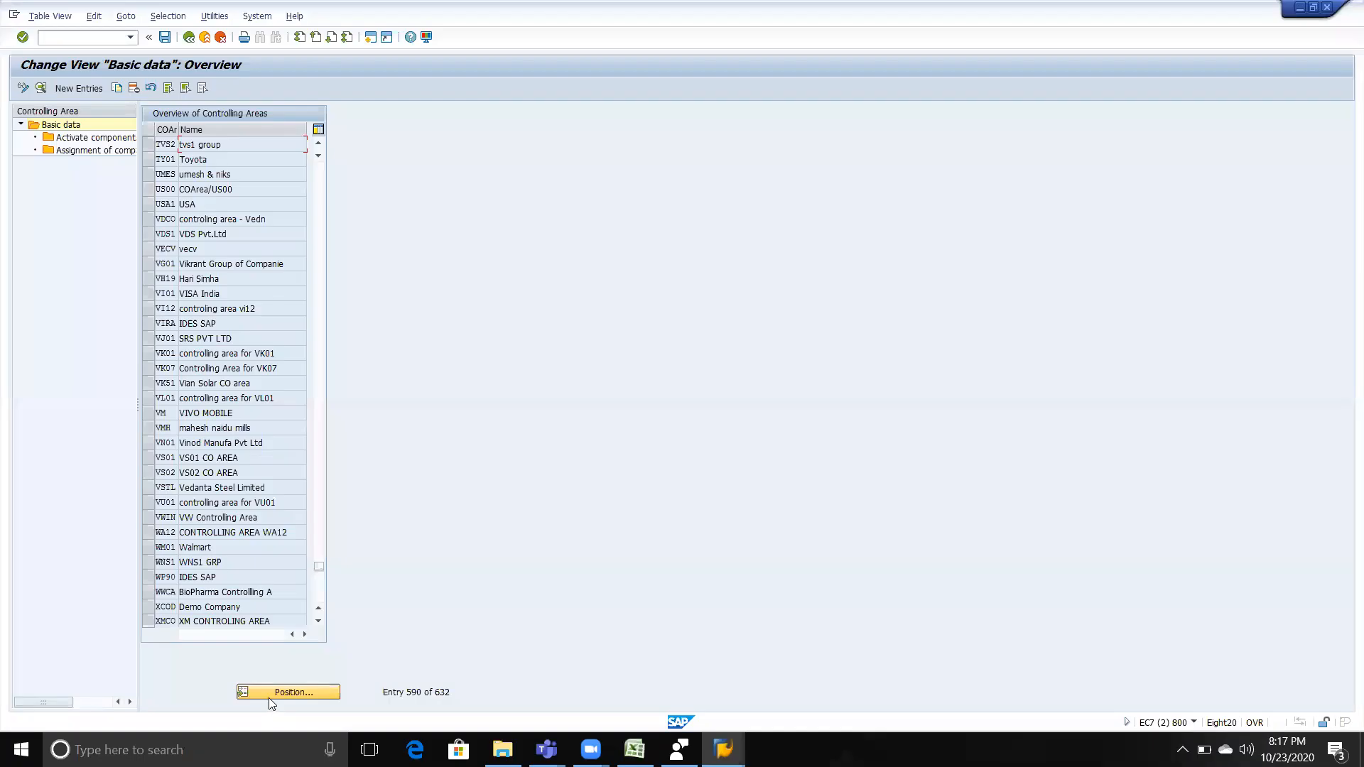
pyautogui.click(270, 697)
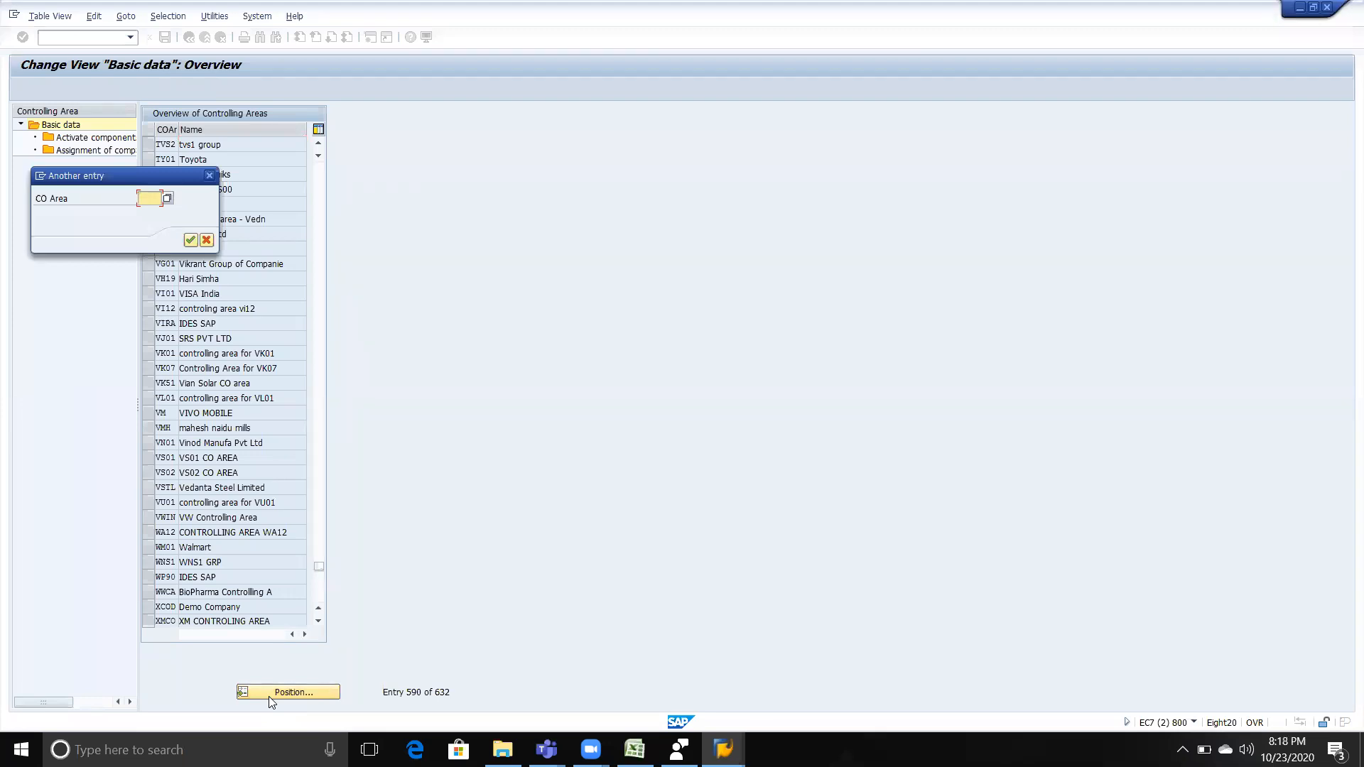
pyautogui.press('Escape')
pyautogui.press('Escape')
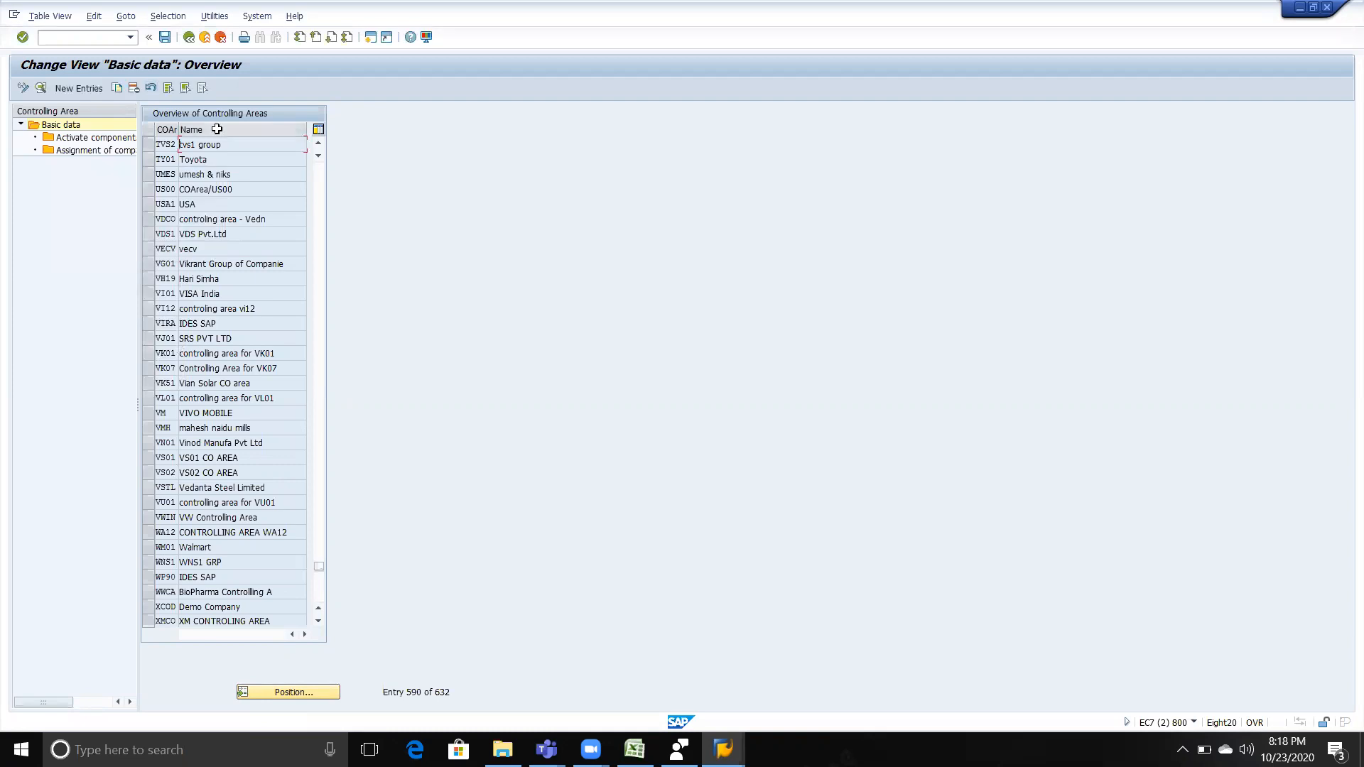
pyautogui.doubleClick(217, 144)
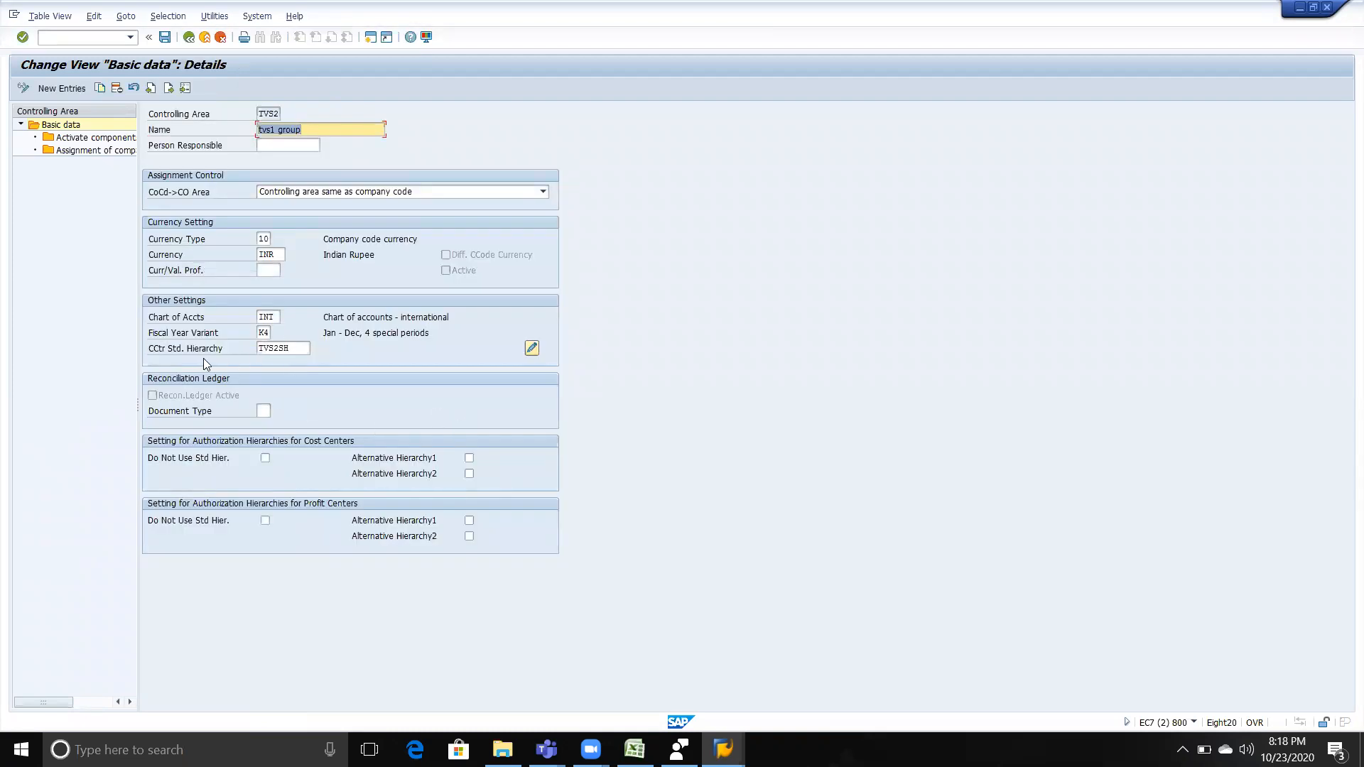
# - Copy the standard hierarchy code TVS2SH from TVS2's basic data into cell G48 of the Excel workbook, beside OKKP
pyautogui.click(300, 353)
pyautogui.hotkey('shift', 'Left')
pyautogui.hotkey('shift', 'Left')
pyautogui.hotkey('shift', 'Left')
pyautogui.hotkey('shift', 'Left')
pyautogui.hotkey('shift', 'Left')
pyautogui.hotkey('shift', 'Left')
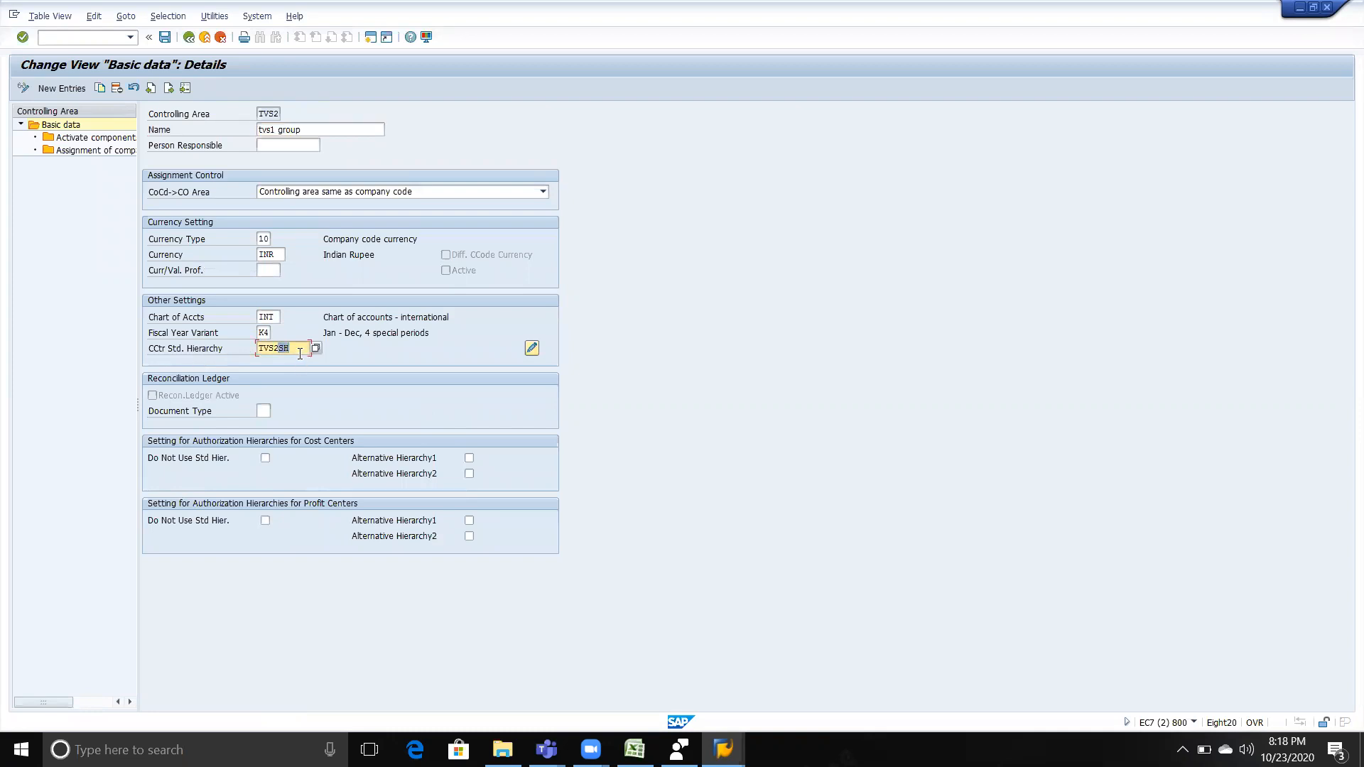
pyautogui.hotkey('alt', 'Tab')
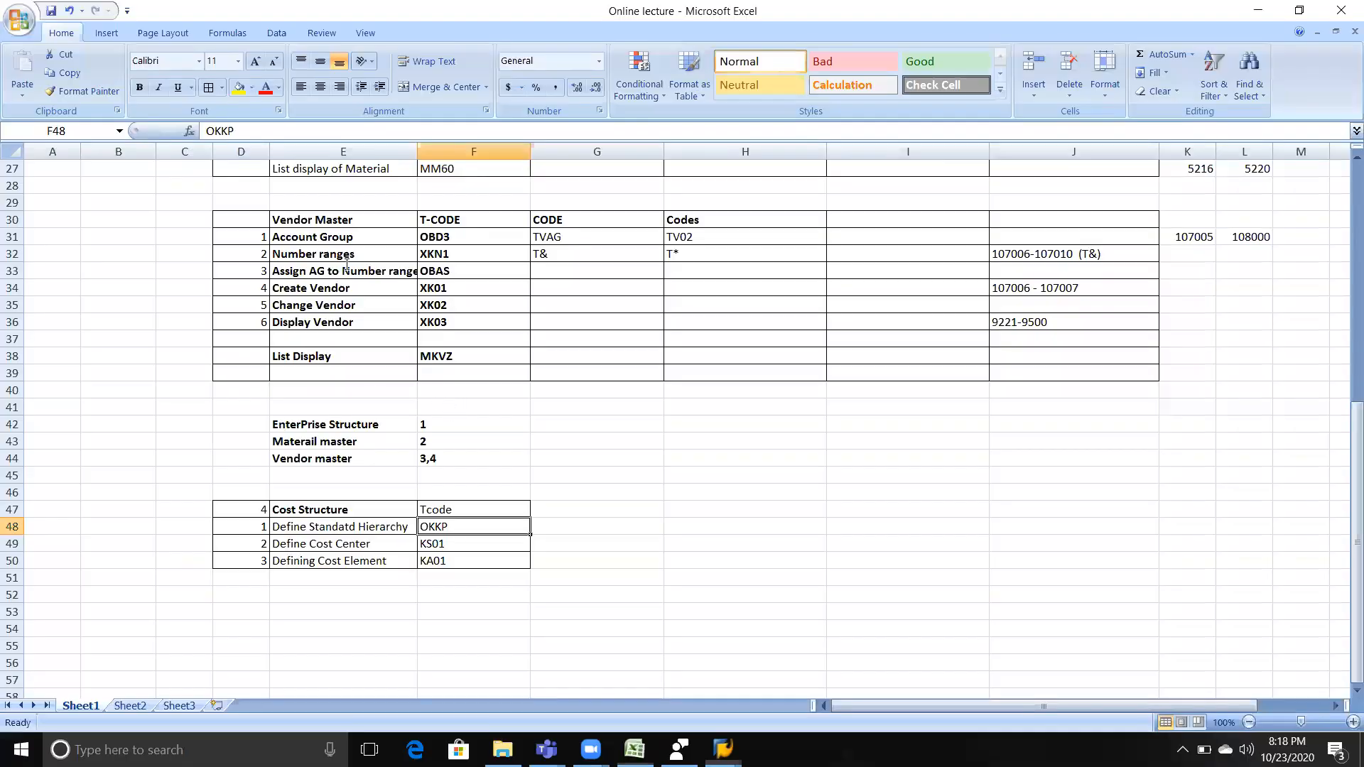
# - In SAP, review the Activate components/control indicators settings of TVS2 and return to the overview of controlling areas
pyautogui.hotkey('alt', 'Tab')
pyautogui.click(188, 37)
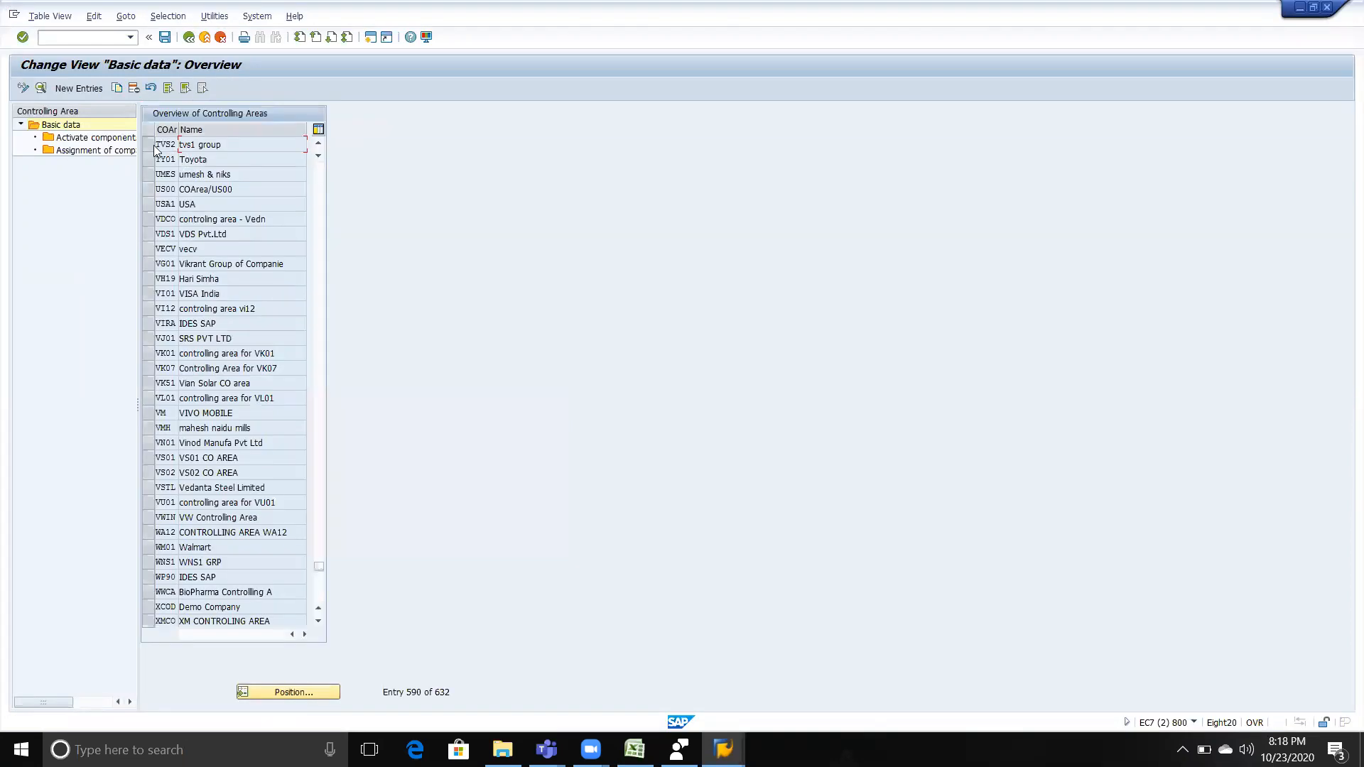
pyautogui.click(151, 145)
pyautogui.doubleClick(110, 139)
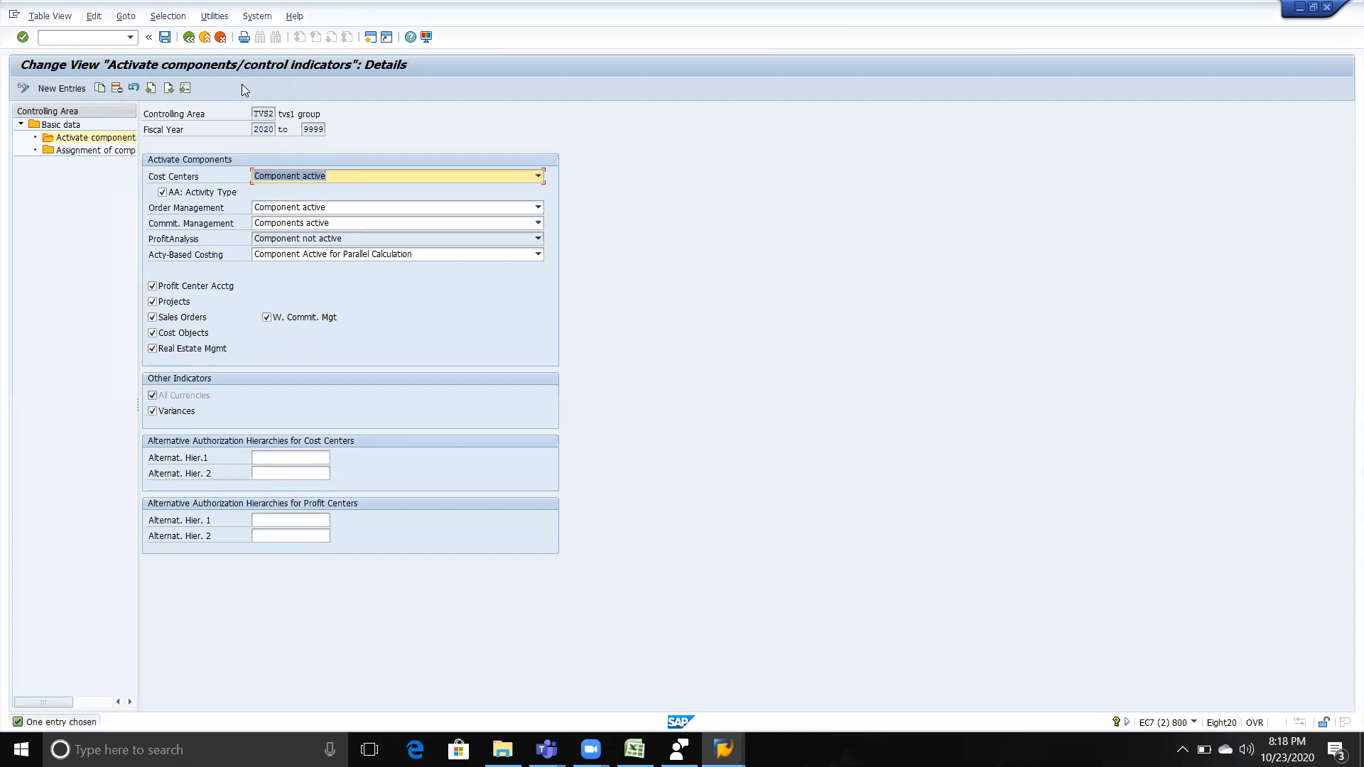
pyautogui.click(189, 39)
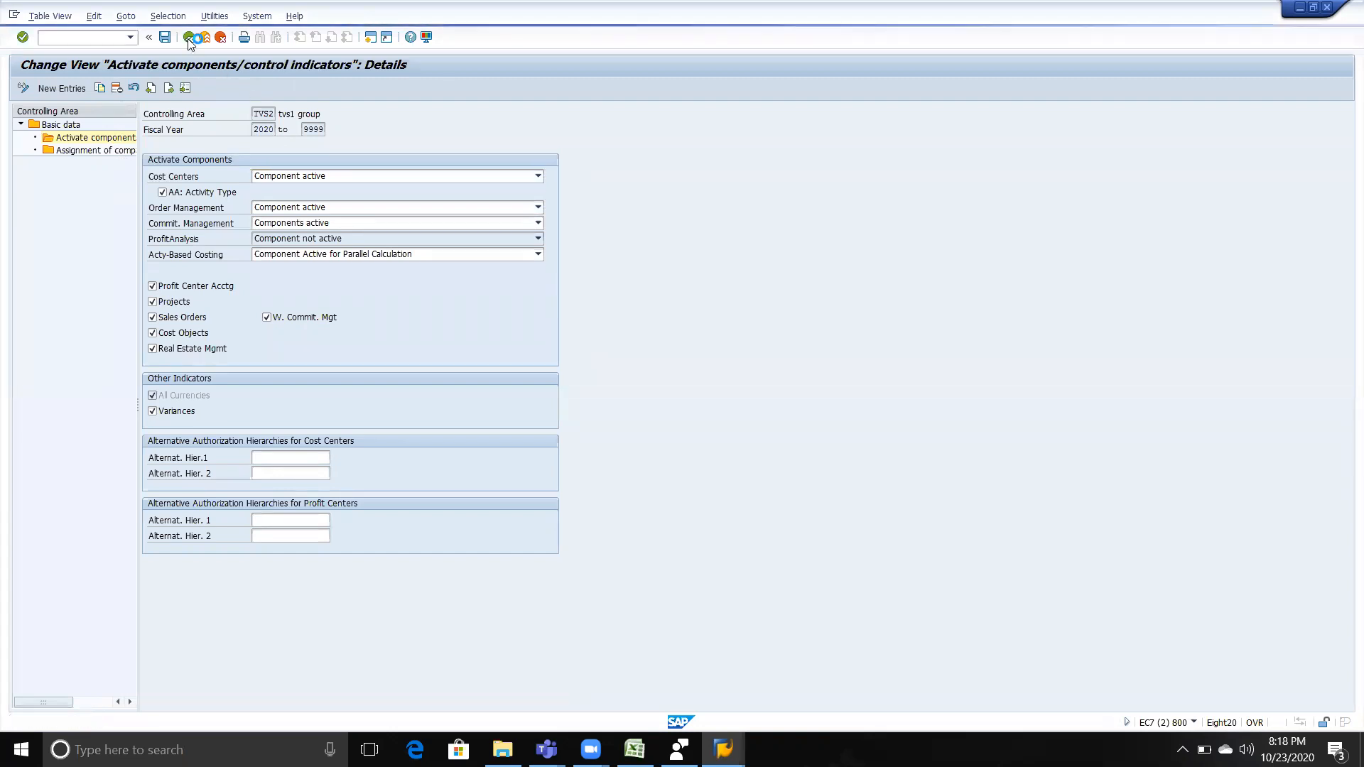
pyautogui.click(189, 39)
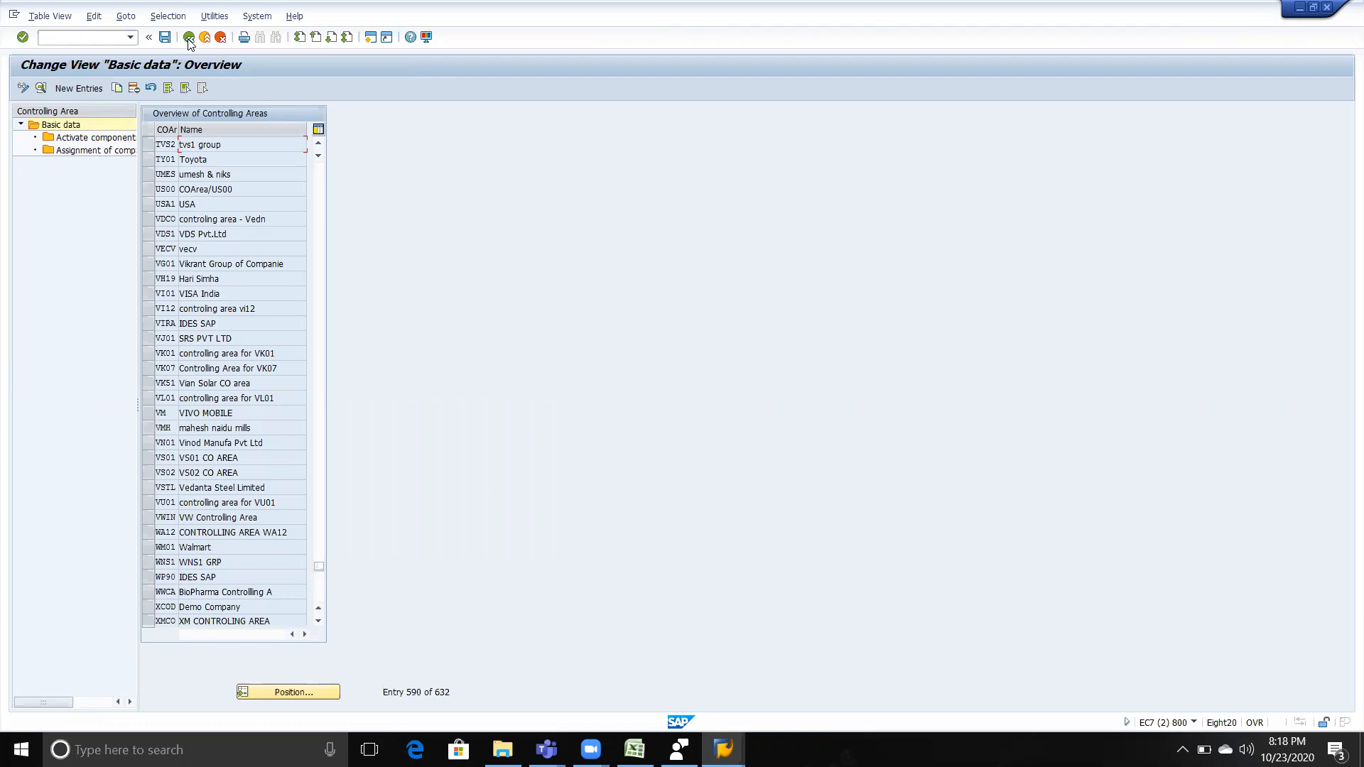
# - Switch to the Excel workbook and look up the Define Cost Center entry under Cost Structure
pyautogui.hotkey('alt', 'Tab')
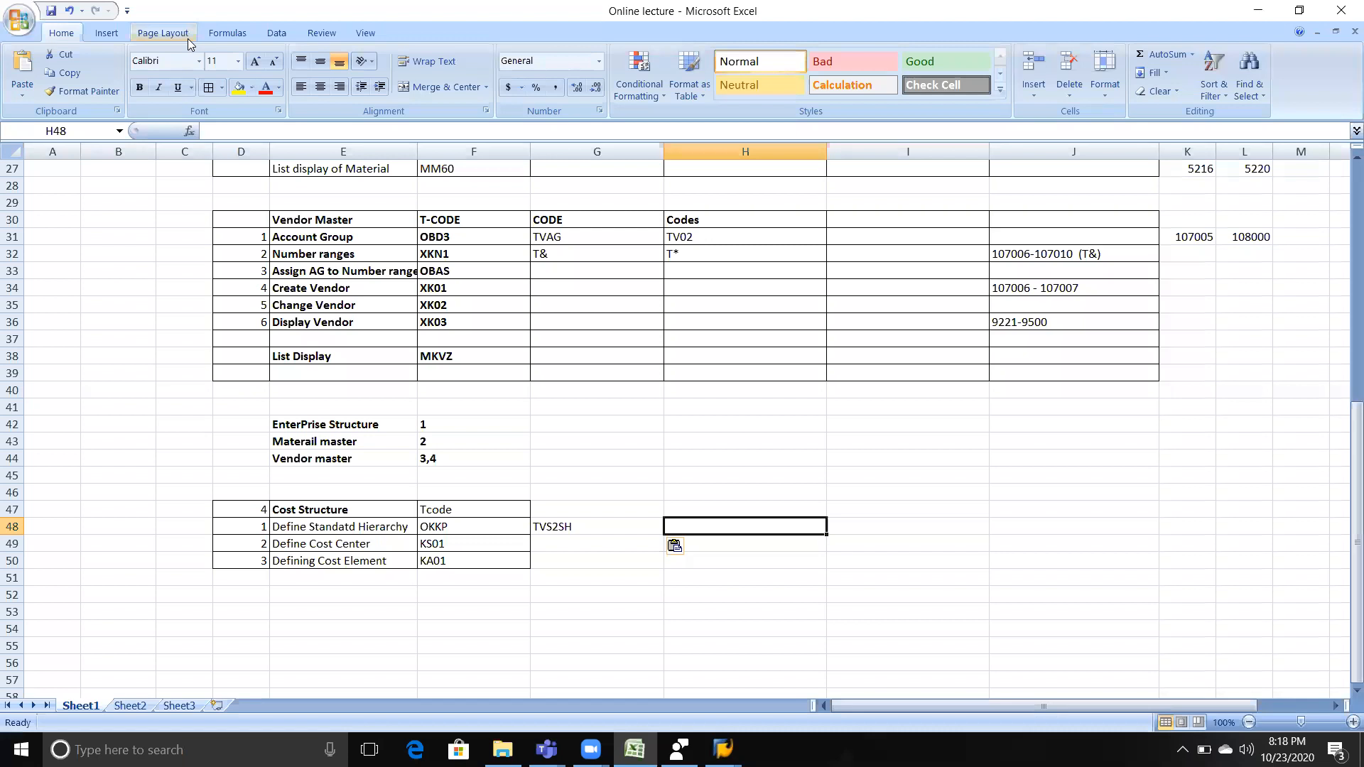
pyautogui.press('Left')
pyautogui.press('Left')
pyautogui.press('Left')
pyautogui.press('Down')
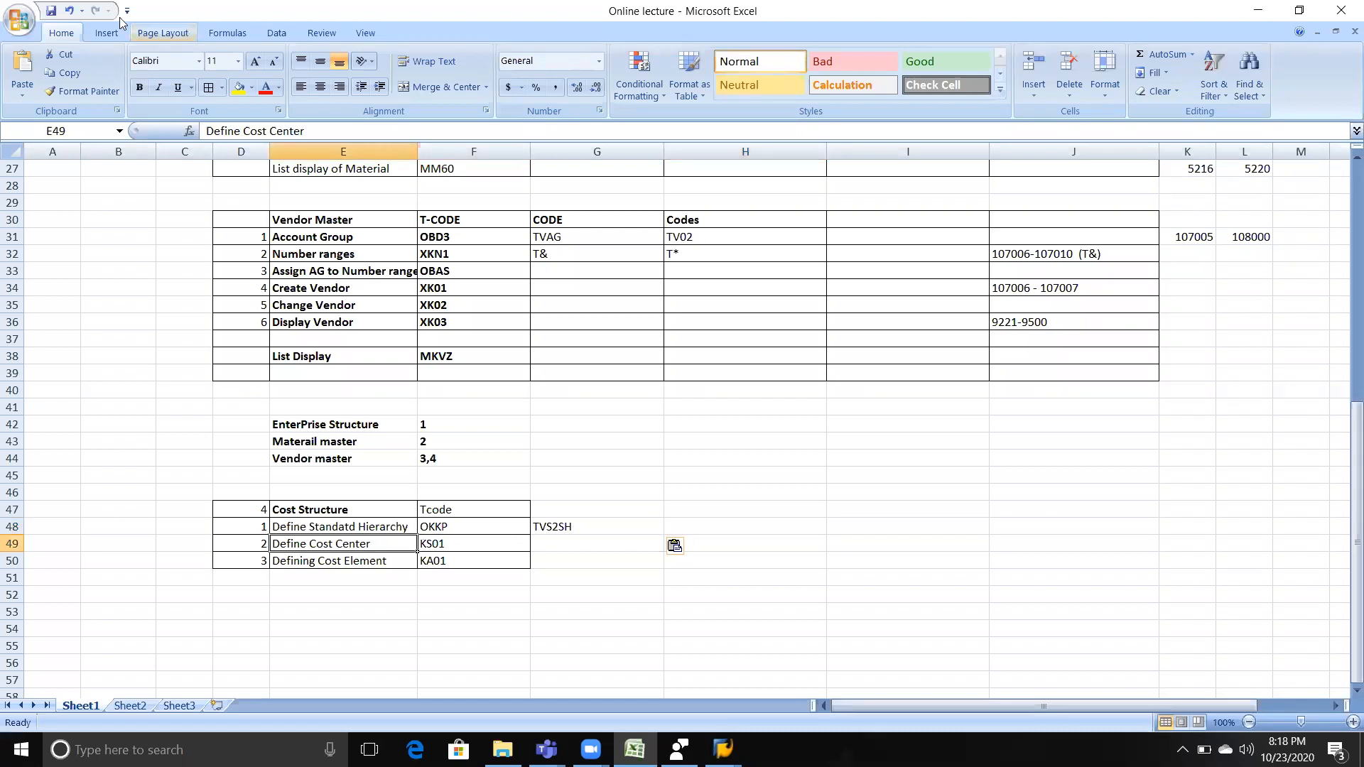
# - Switch to SAP and try to run transaction KS01 from the SAP Easy Access screen
pyautogui.hotkey('alt', 'Tab')
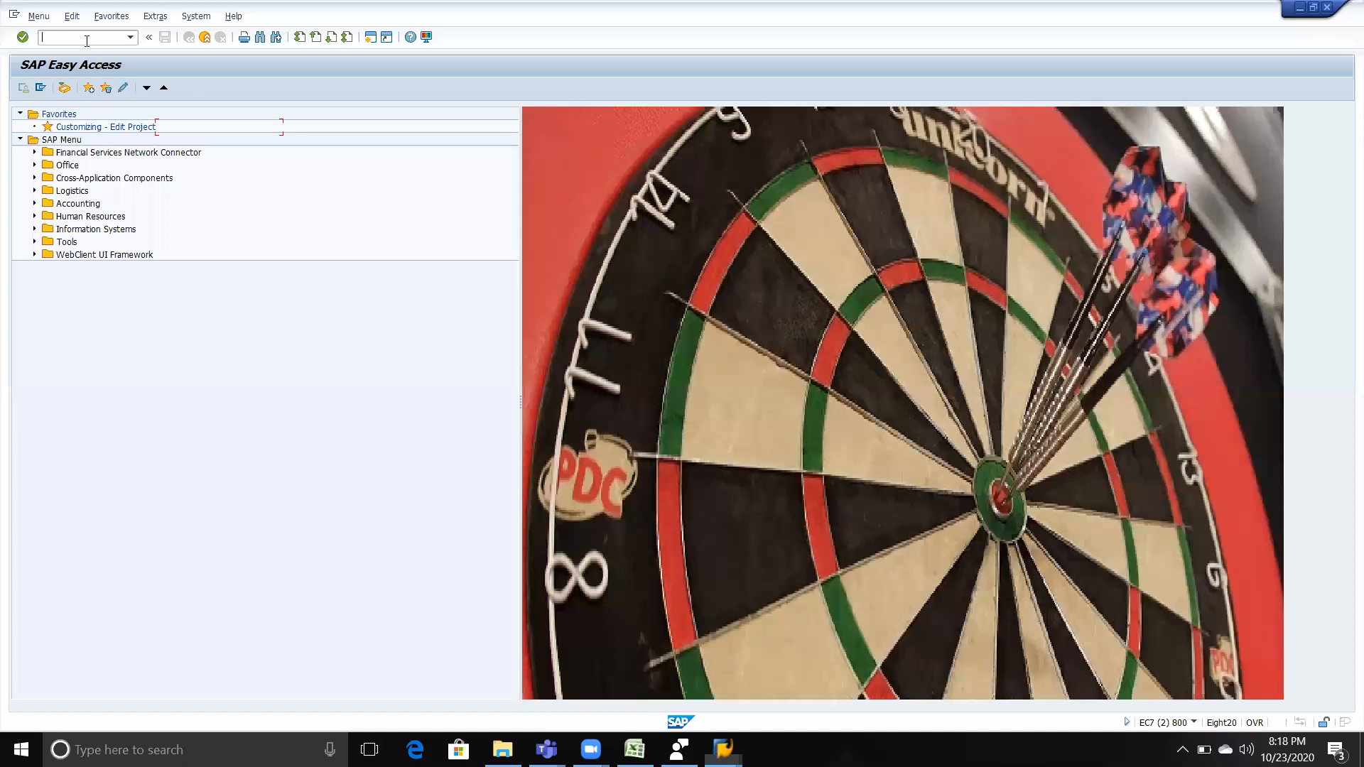
pyautogui.click(87, 41)
pyautogui.write('KS0')
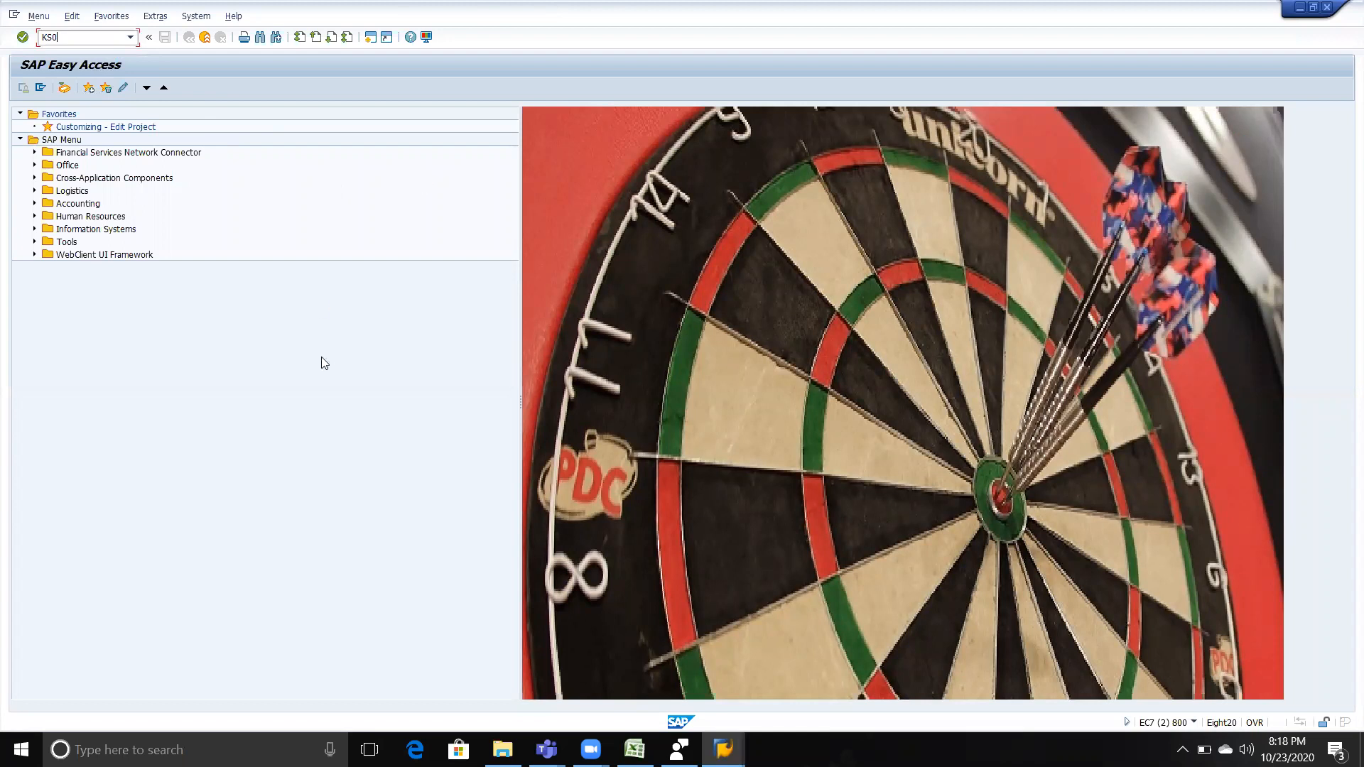
pyautogui.click(41, 87)
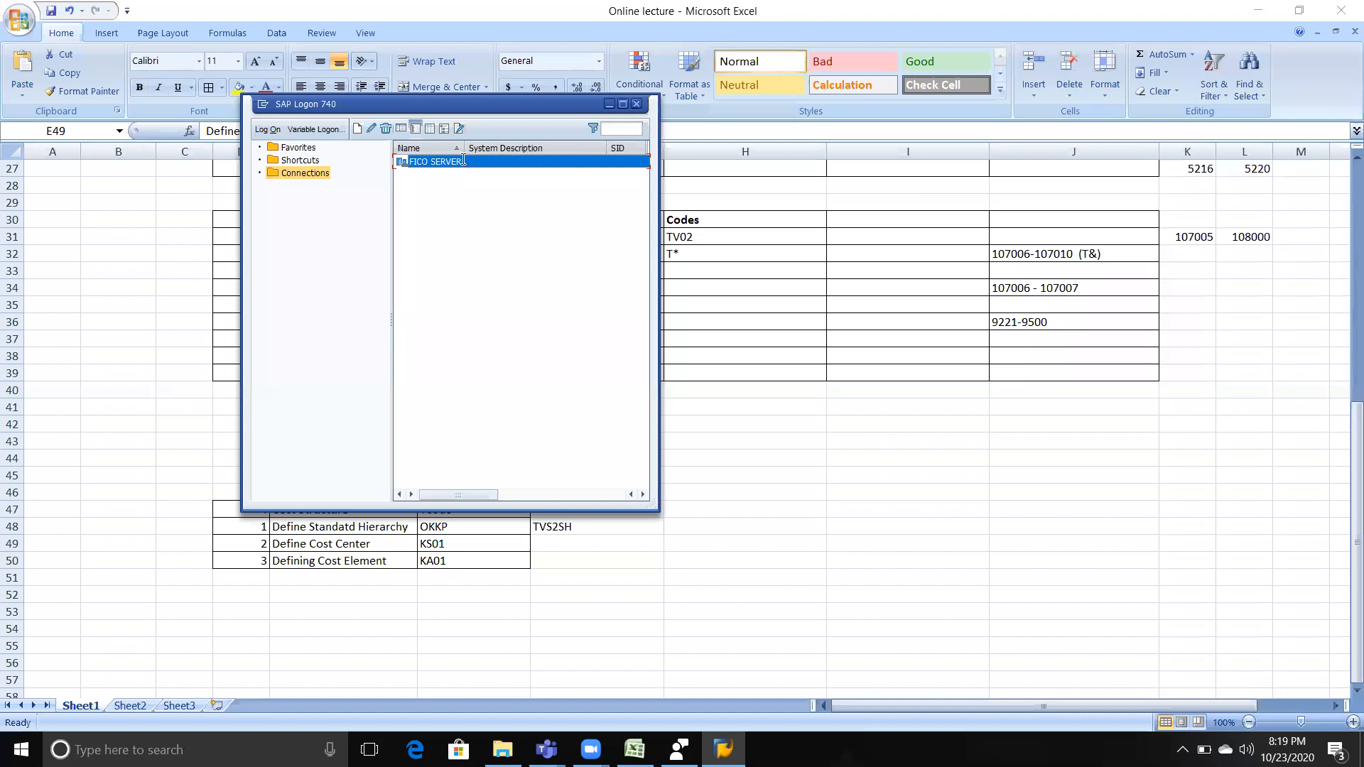
# - Log on to FICO SERVER again without ending the other logons and run transaction KS01
pyautogui.doubleClick(463, 160)
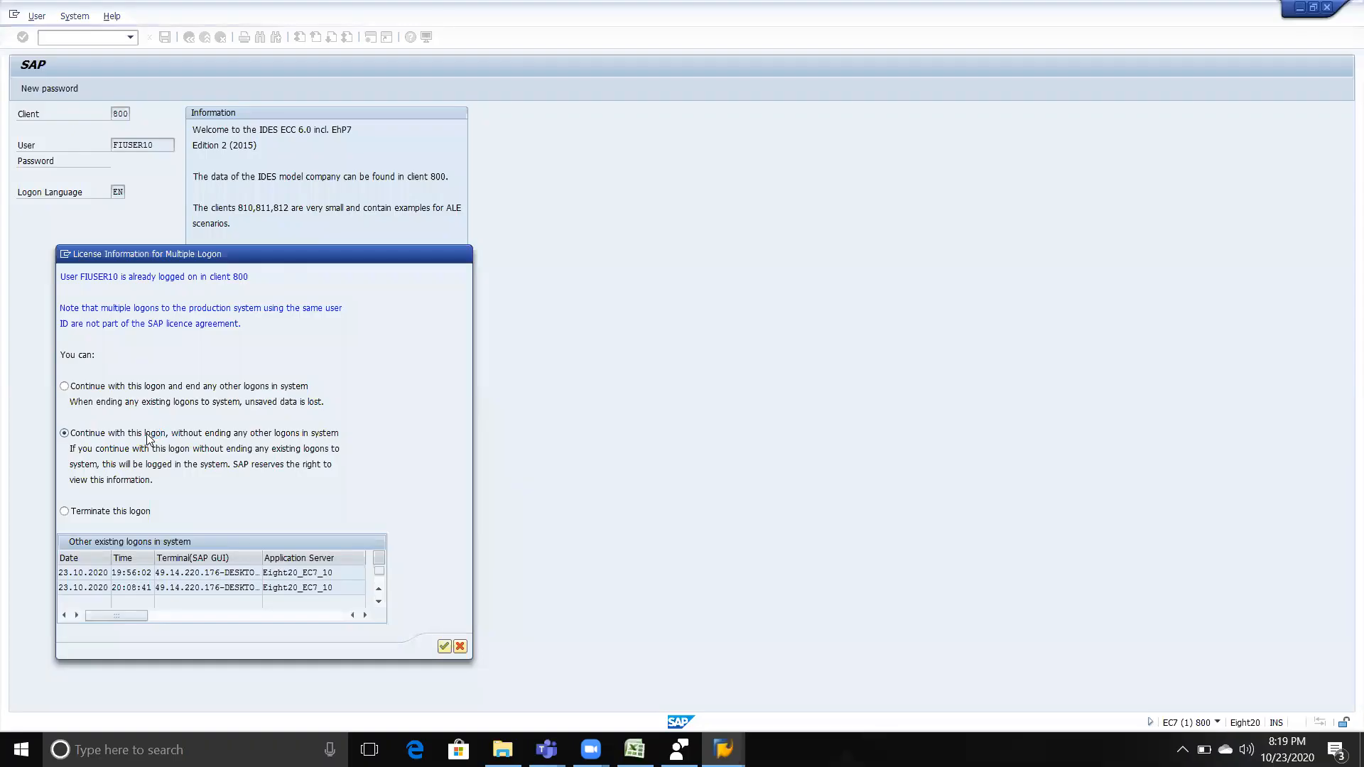
pyautogui.hotkey('alt', 'Tab')
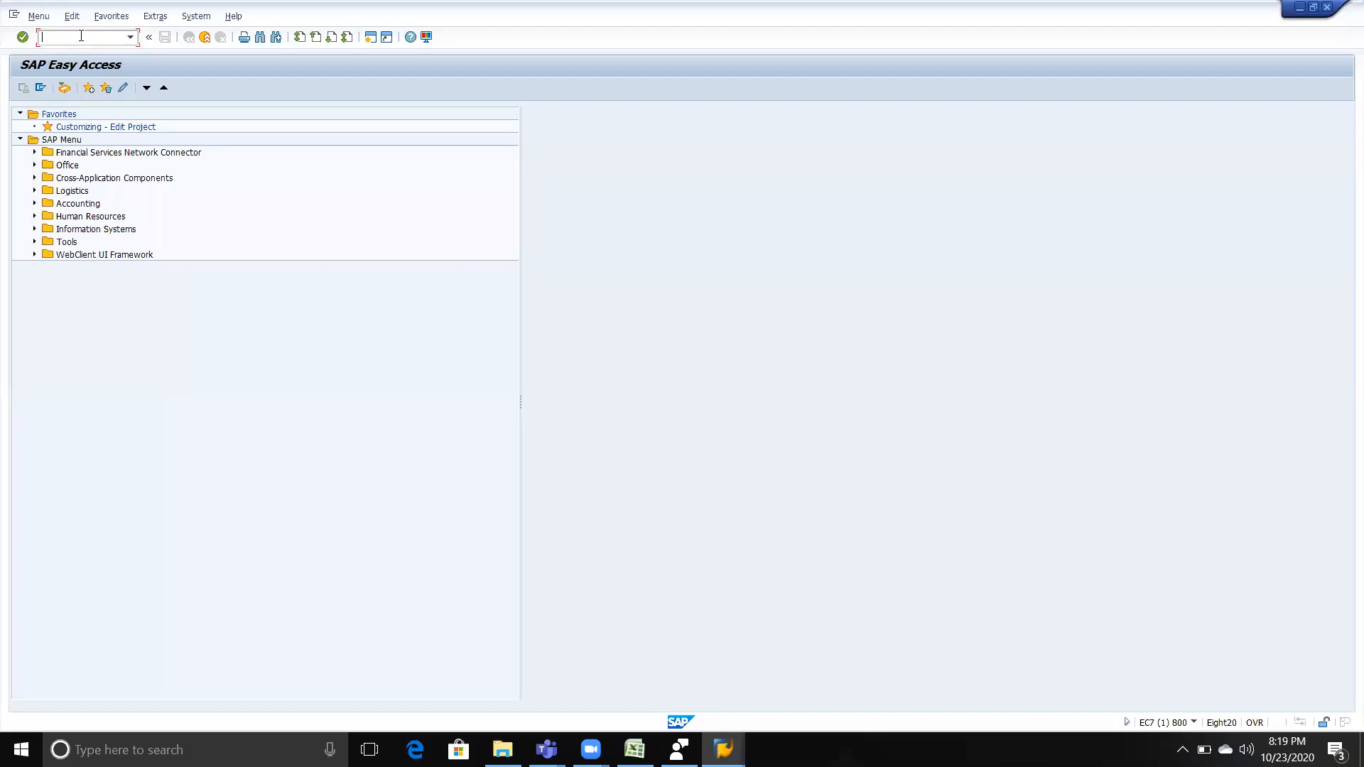
pyautogui.write('ks01')
pyautogui.press('Return')
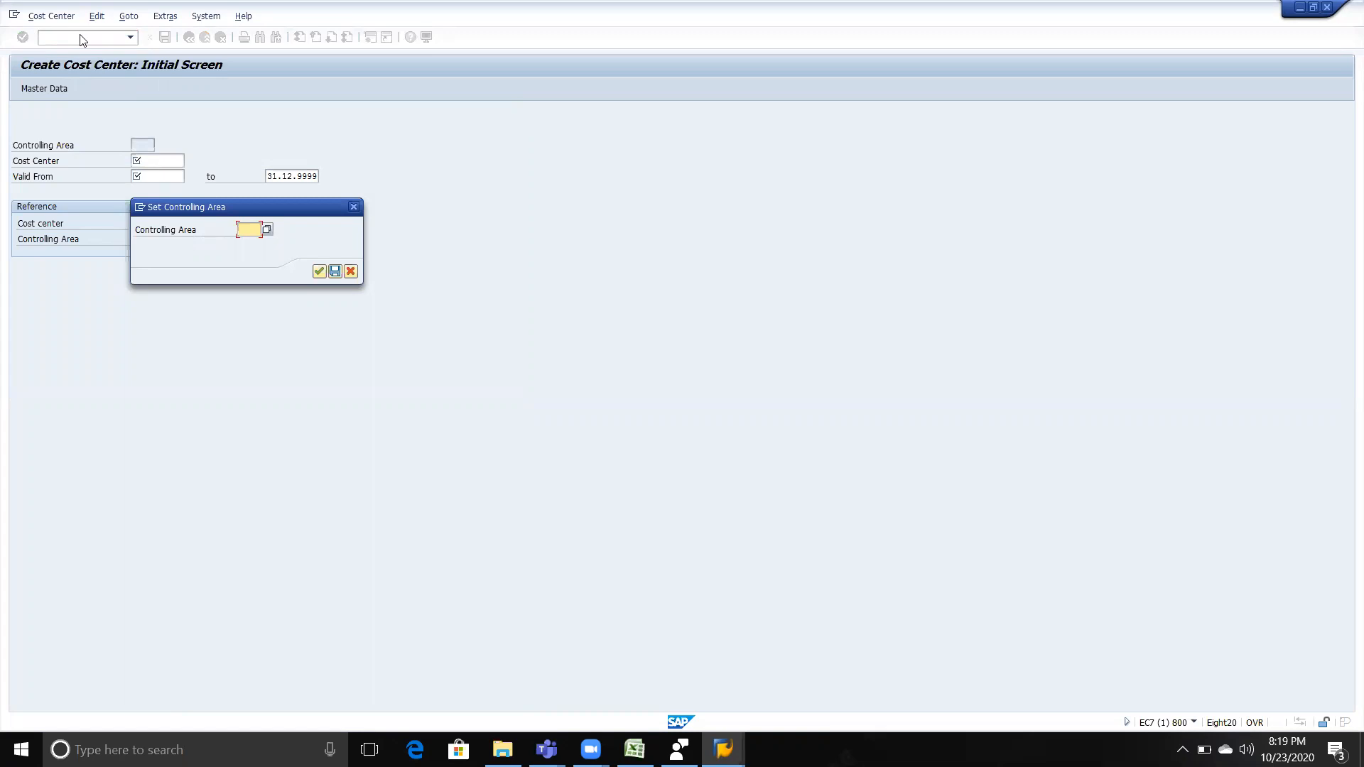
# - Switch to the Excel workbook and look up the controlling area code in the Enterprise Structure table
pyautogui.hotkey('alt', 'Tab')
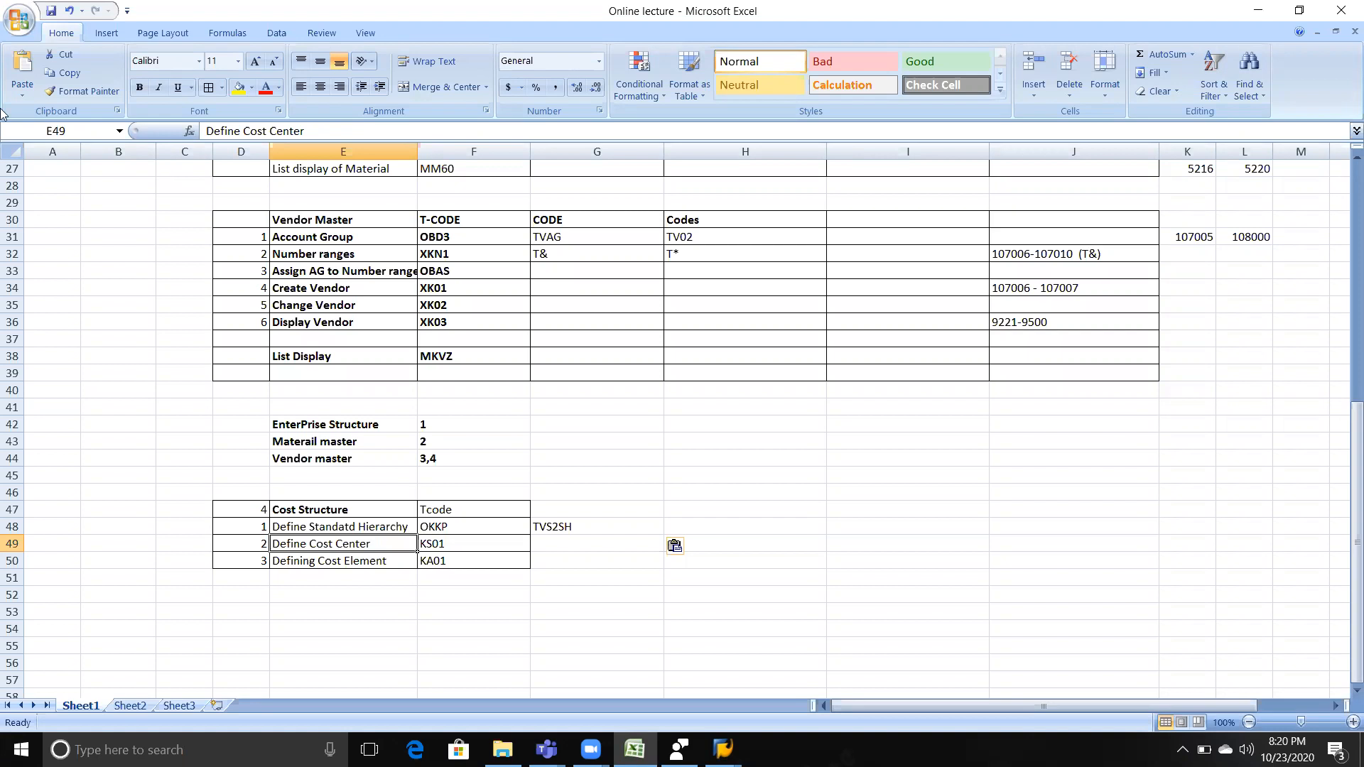
pyautogui.click(338, 505)
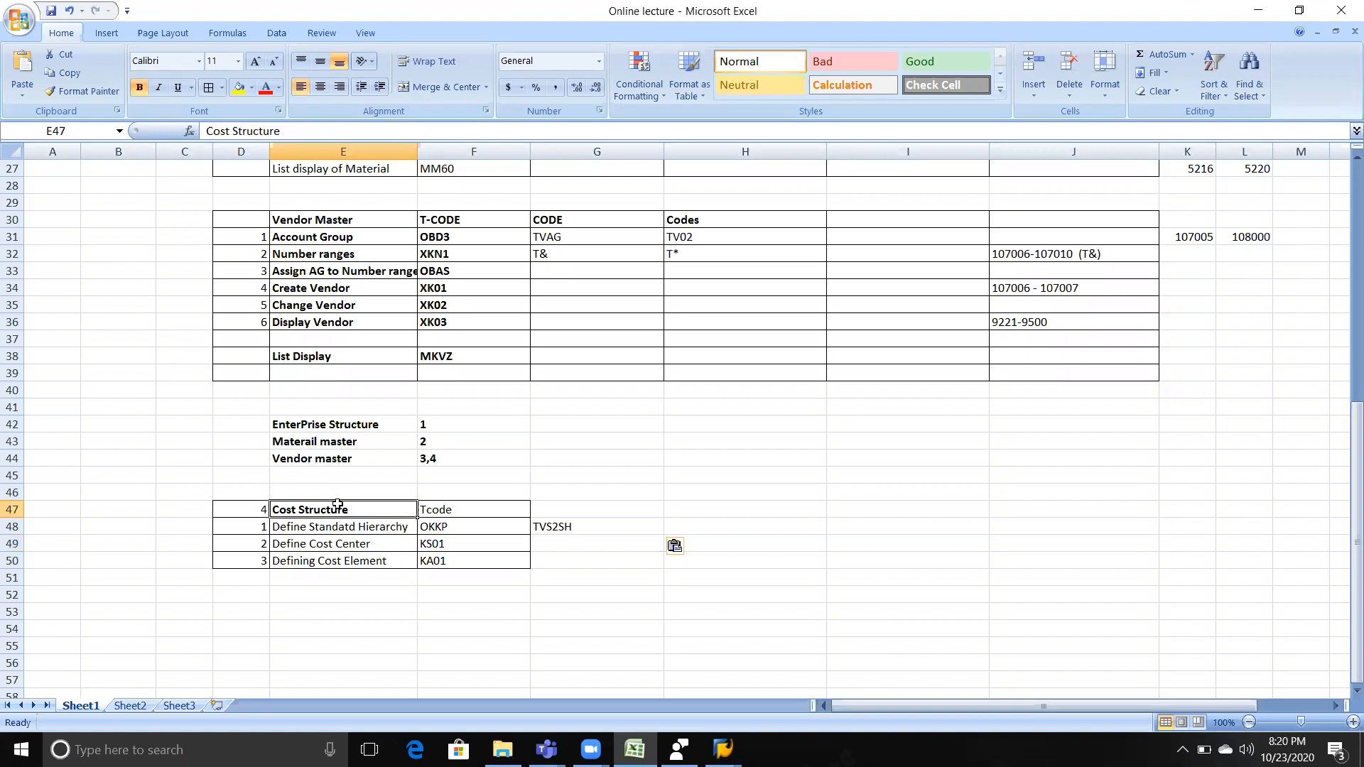
pyautogui.hotkey('alt', 'Tab')
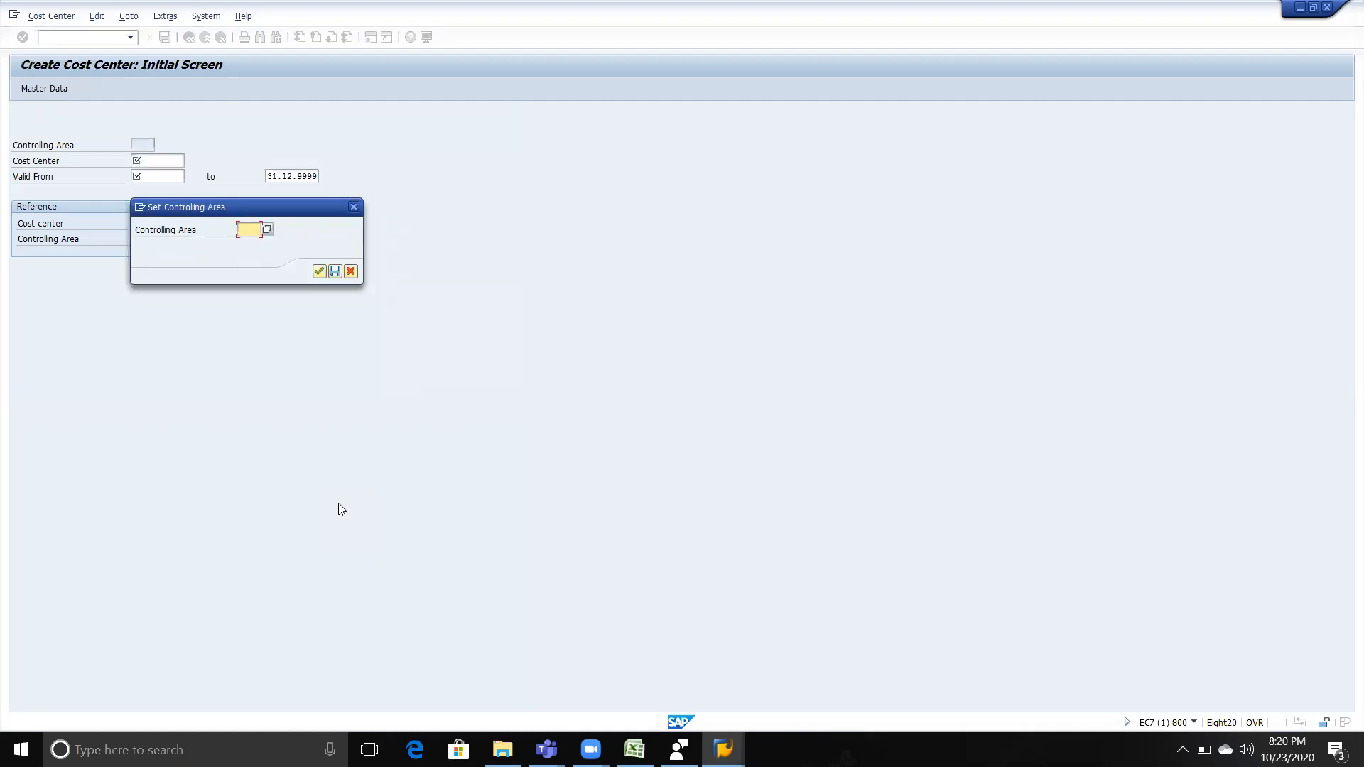
pyautogui.hotkey('alt', 'Tab')
pyautogui.press('super+d')
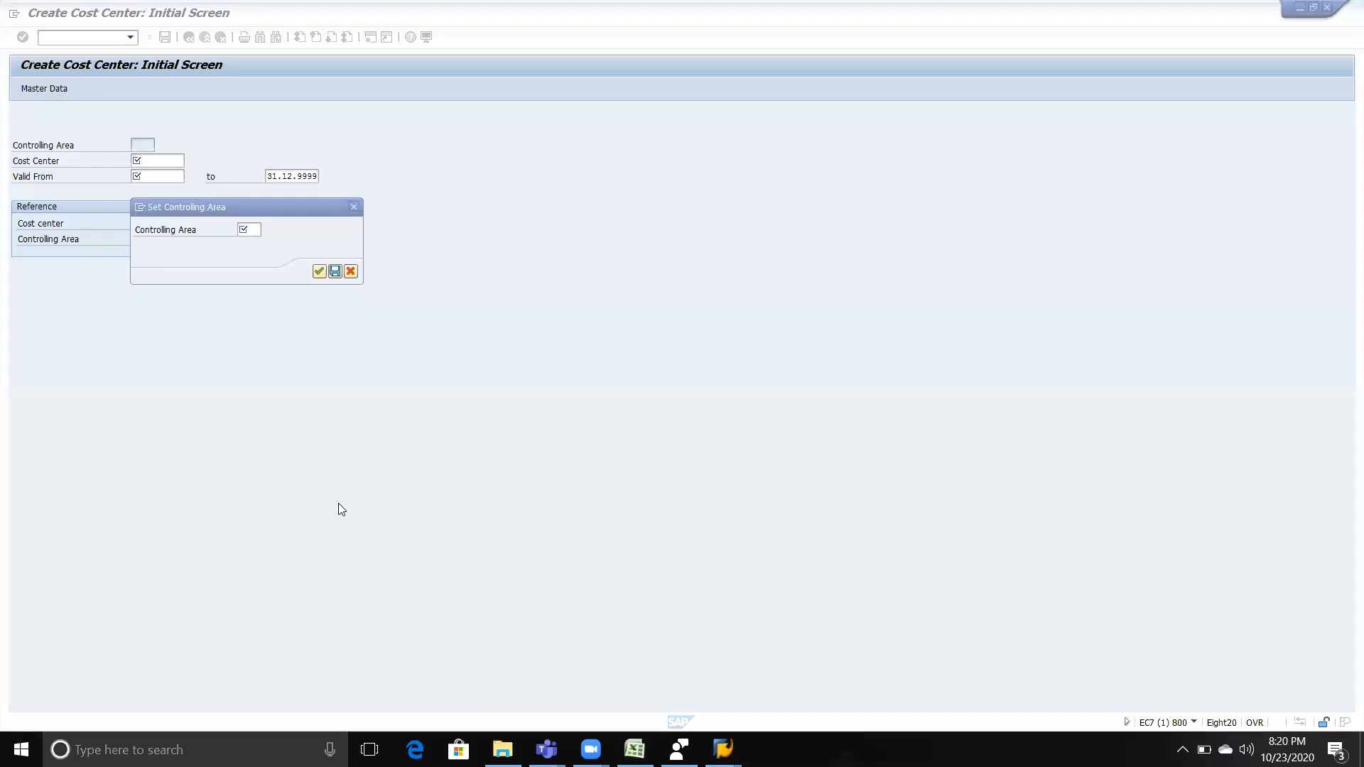
pyautogui.hotkey('alt', 'Tab')
pyautogui.scroll(9, 481, 346)
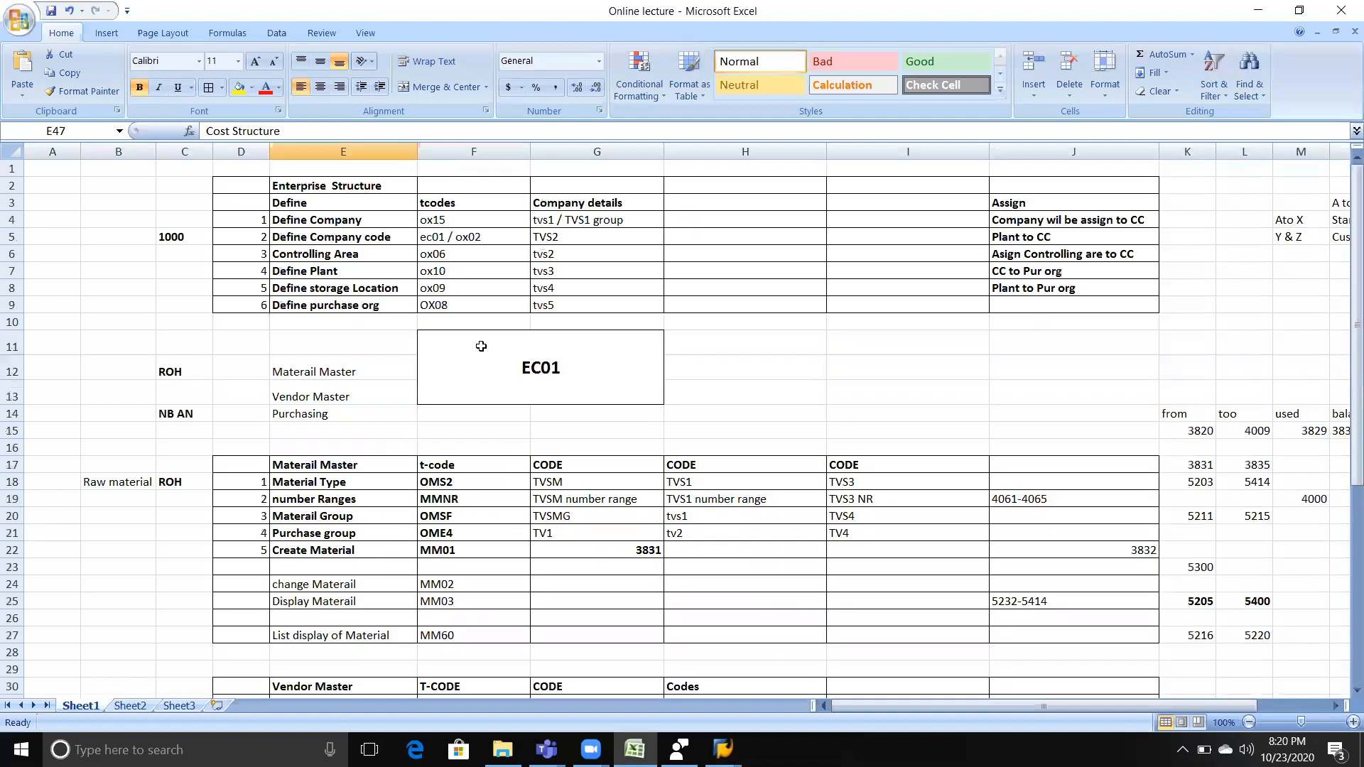
# - Back in SAP, set the controlling area to TVS2 and enter TVS2CC as the new cost center
pyautogui.hotkey('alt', 'Tab')
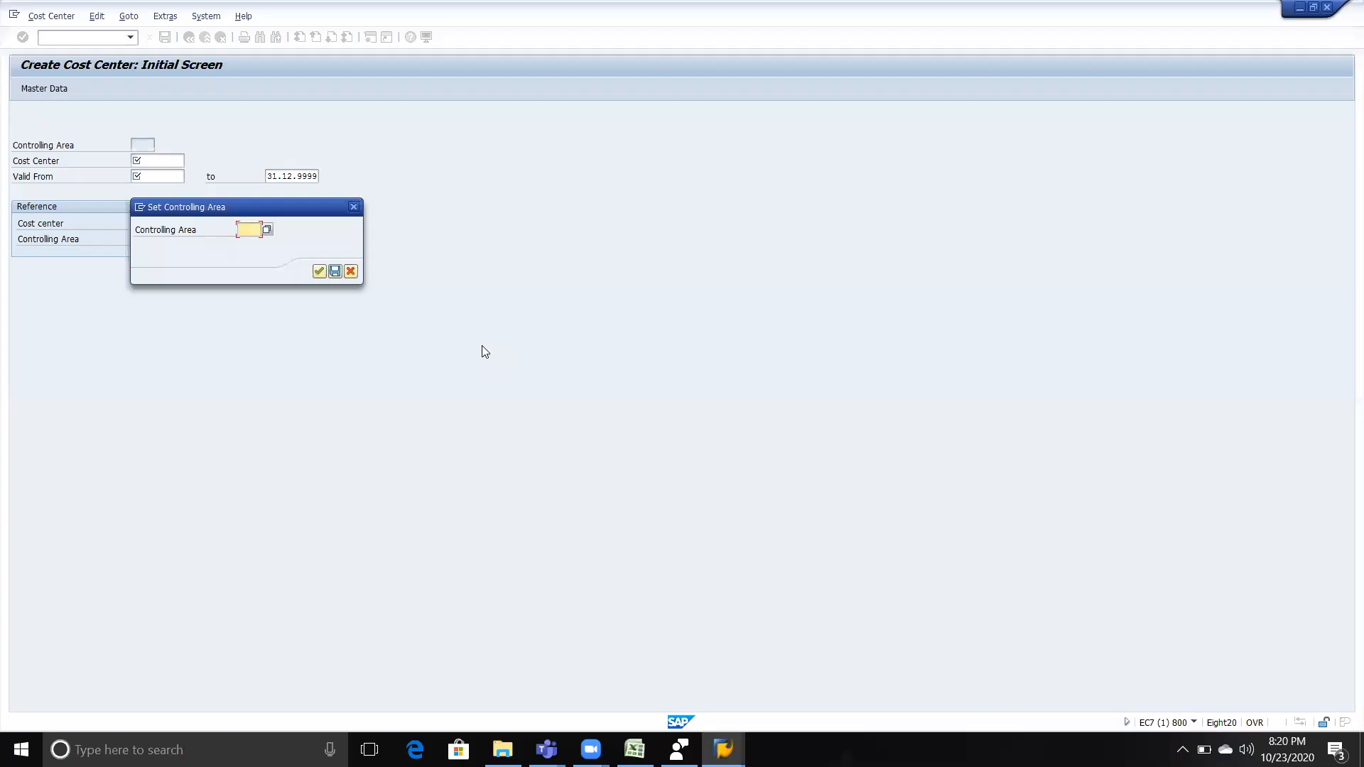
pyautogui.write('tvs2')
pyautogui.press('Return')
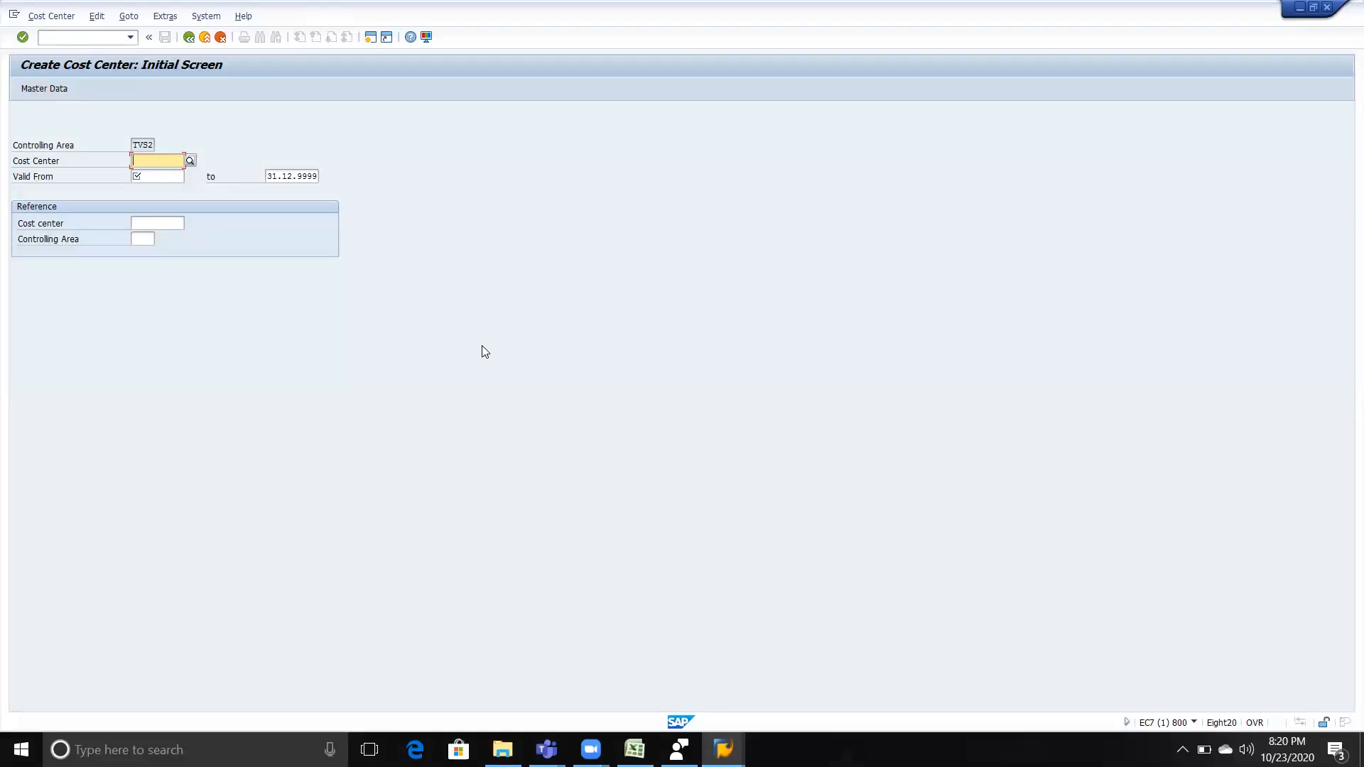
pyautogui.write('TVS2CC')
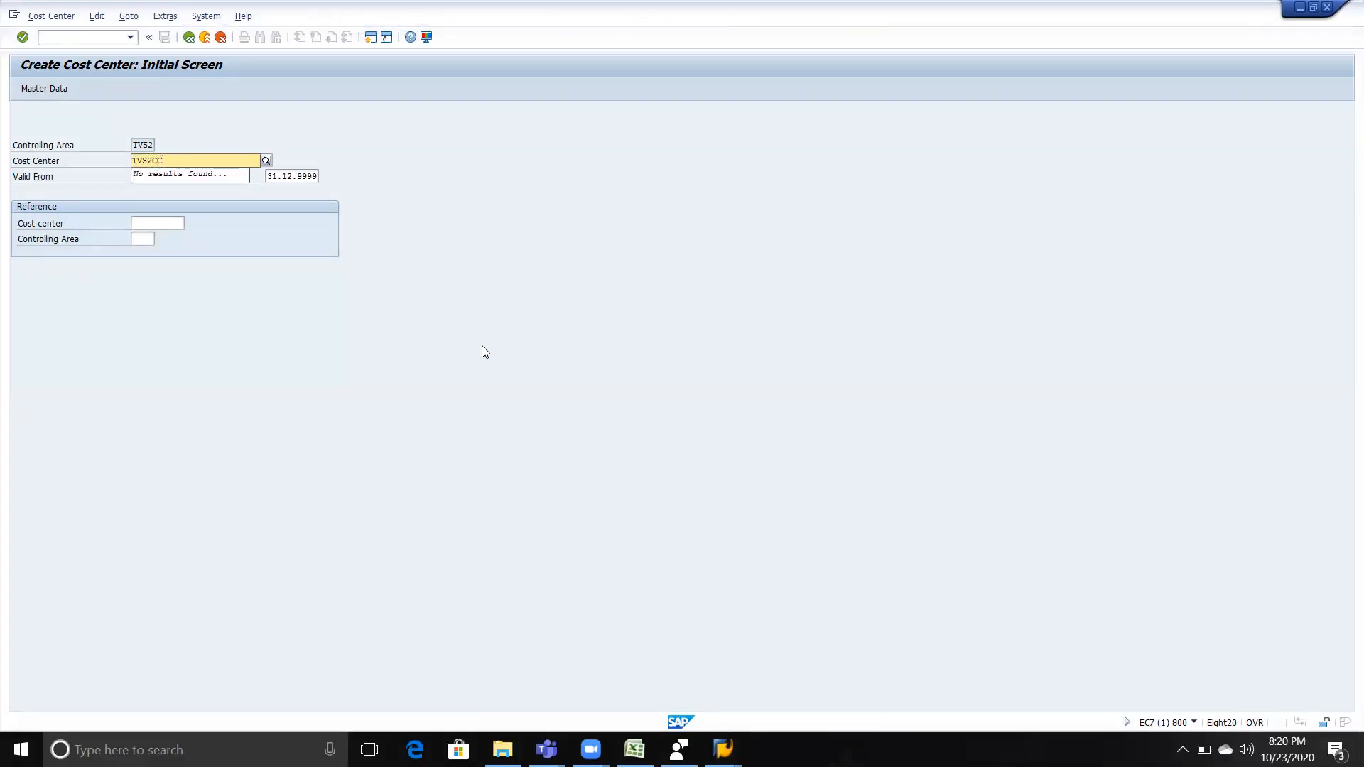
pyautogui.press('Tab')
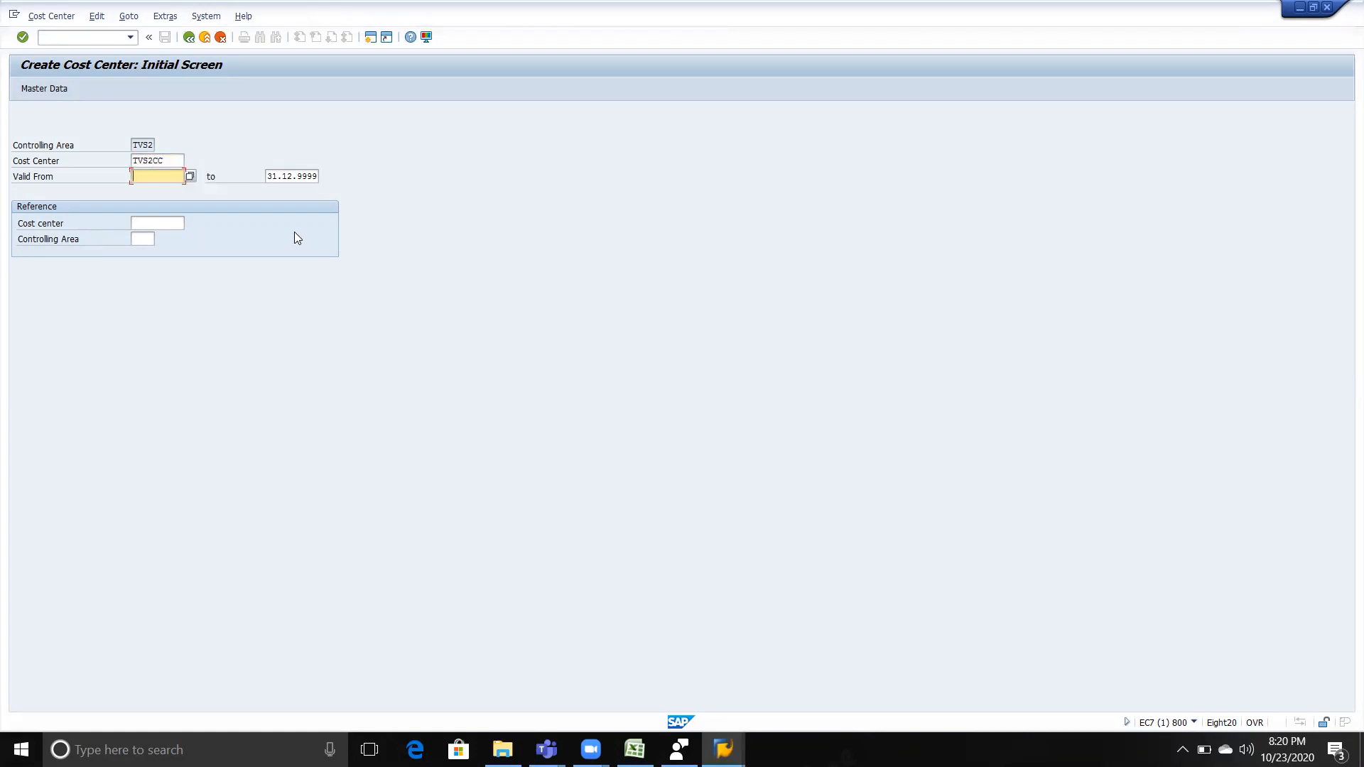
# - Set the new cost center's valid-from date to 23.10.2020
pyautogui.click(191, 176)
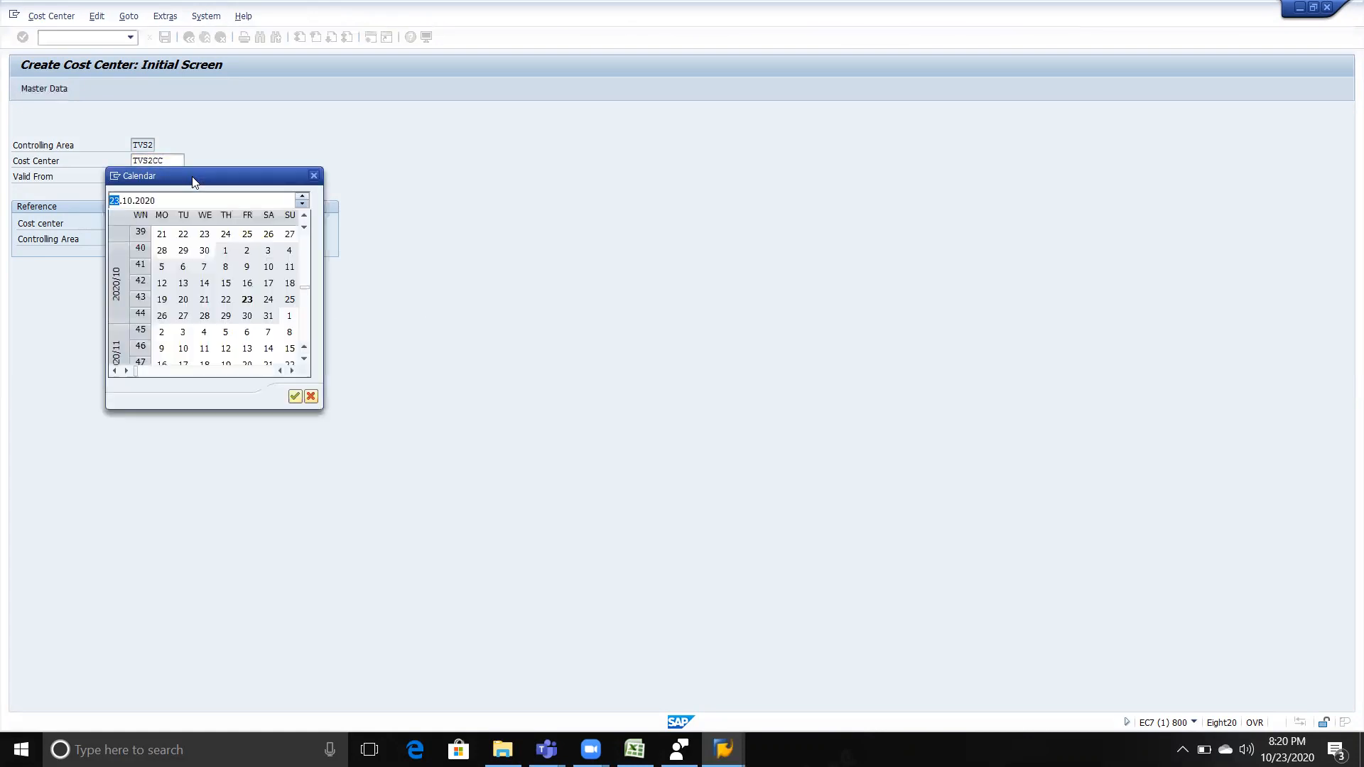
pyautogui.doubleClick(246, 300)
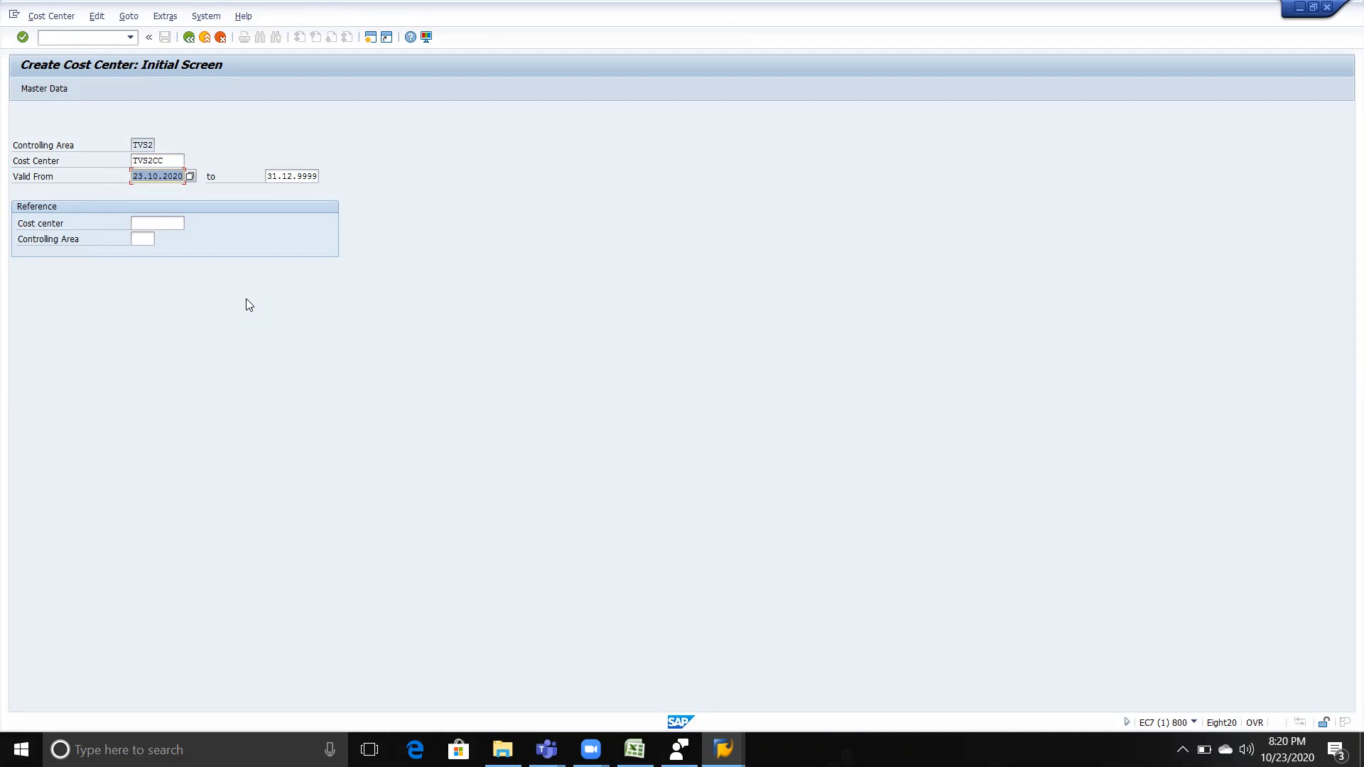
# - Copy the cost center code TVS2CC into cell G49 of the Excel workbook, in the Define Cost Center row
pyautogui.hotkey('shift', 'Tab')
pyautogui.hotkey('ctrl', 'c')
pyautogui.hotkey('alt', 'Tab')
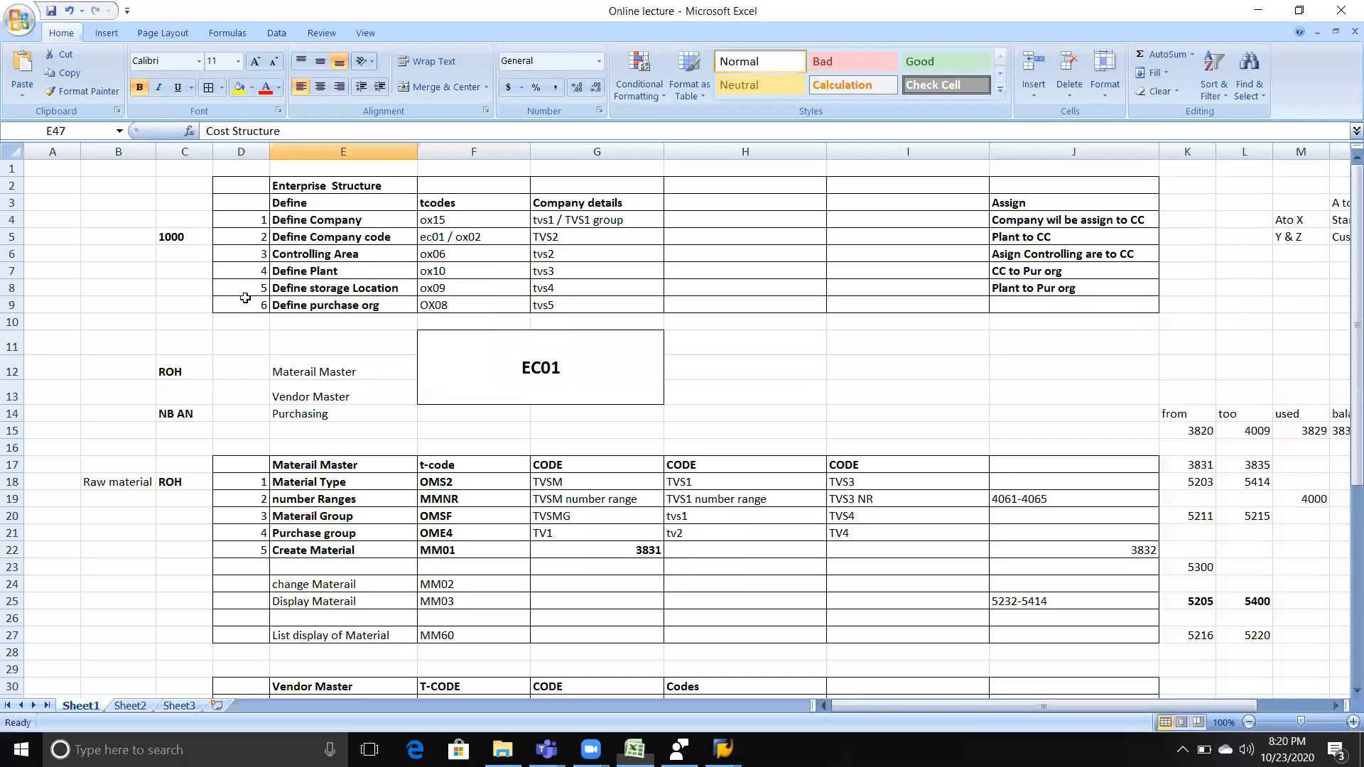
pyautogui.scroll(-10, 664, 538)
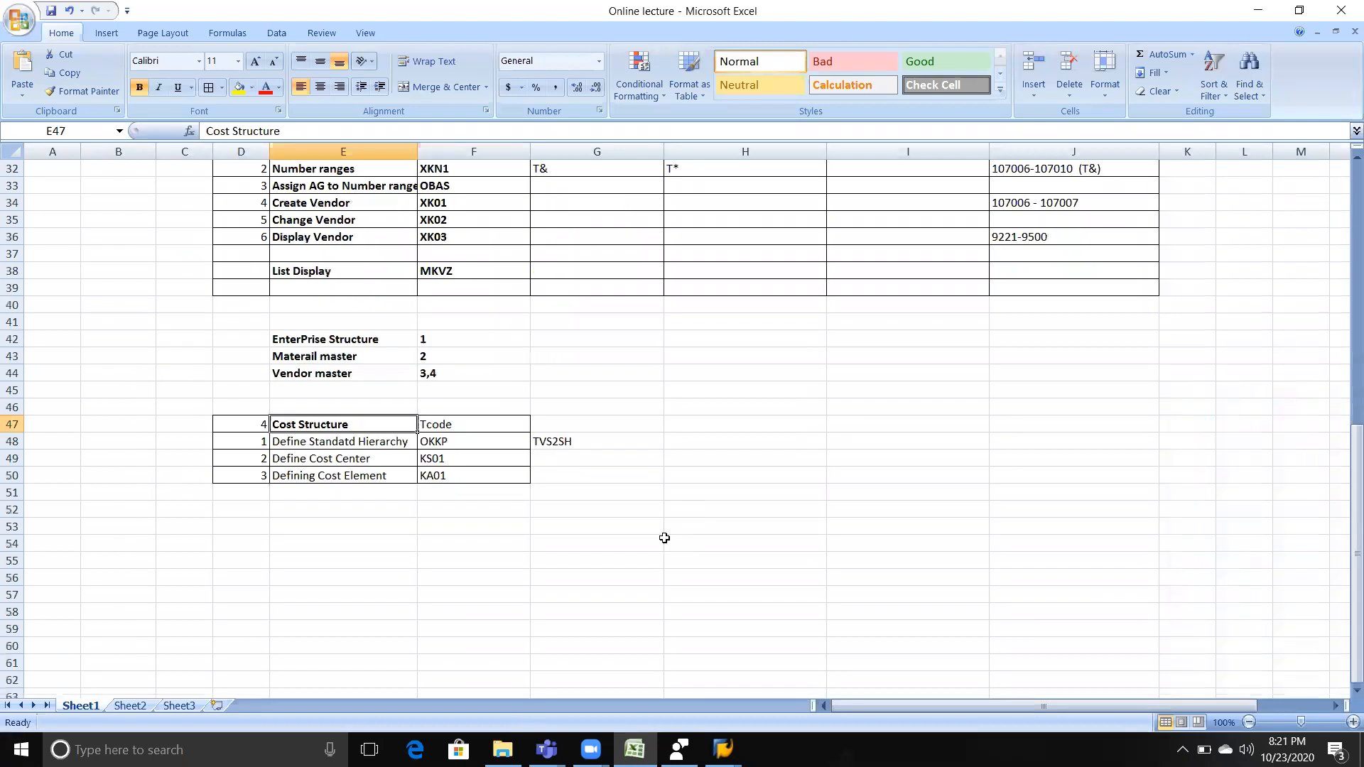
pyautogui.click(554, 455)
pyautogui.hotkey('ctrl', 'v')
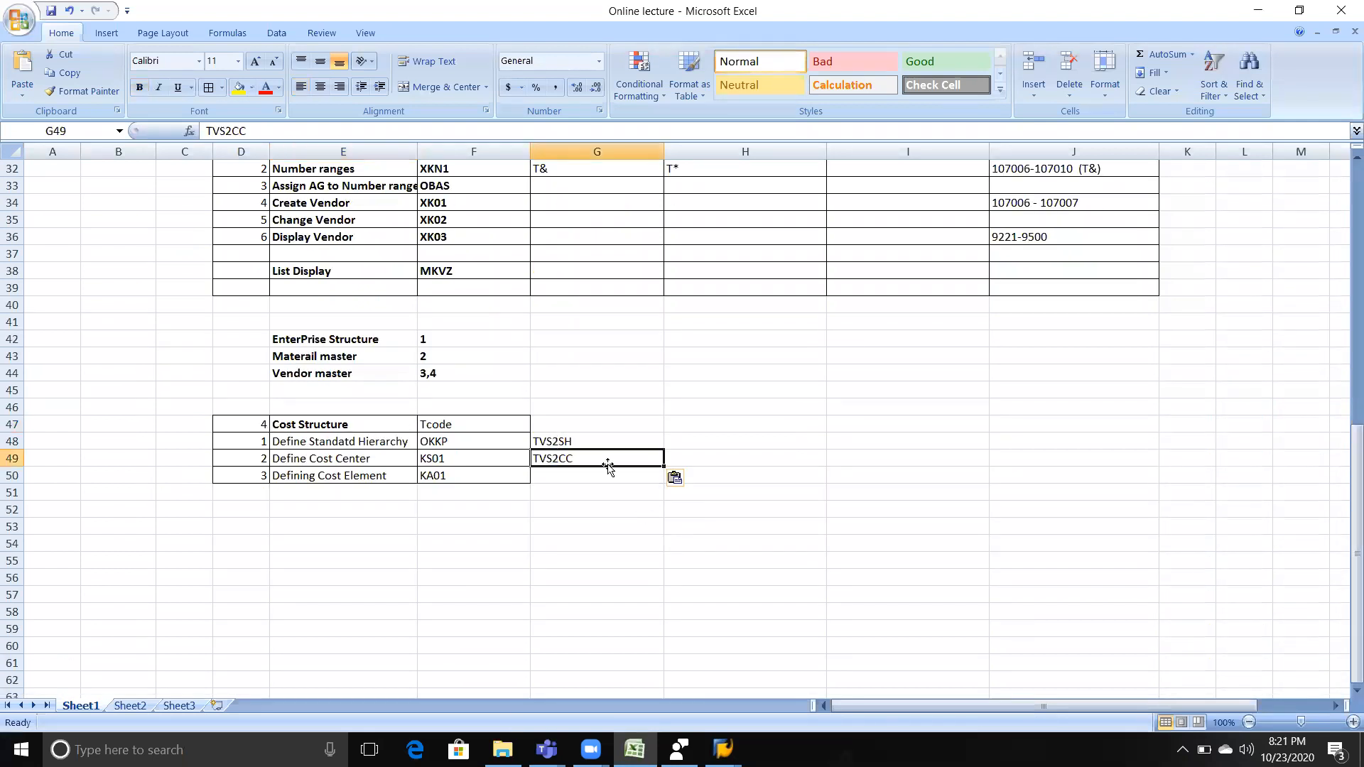
# - Back in SAP, enter tvs2vv as both the name and the description on the cost center's basic screen
pyautogui.hotkey('alt', 'Tab')
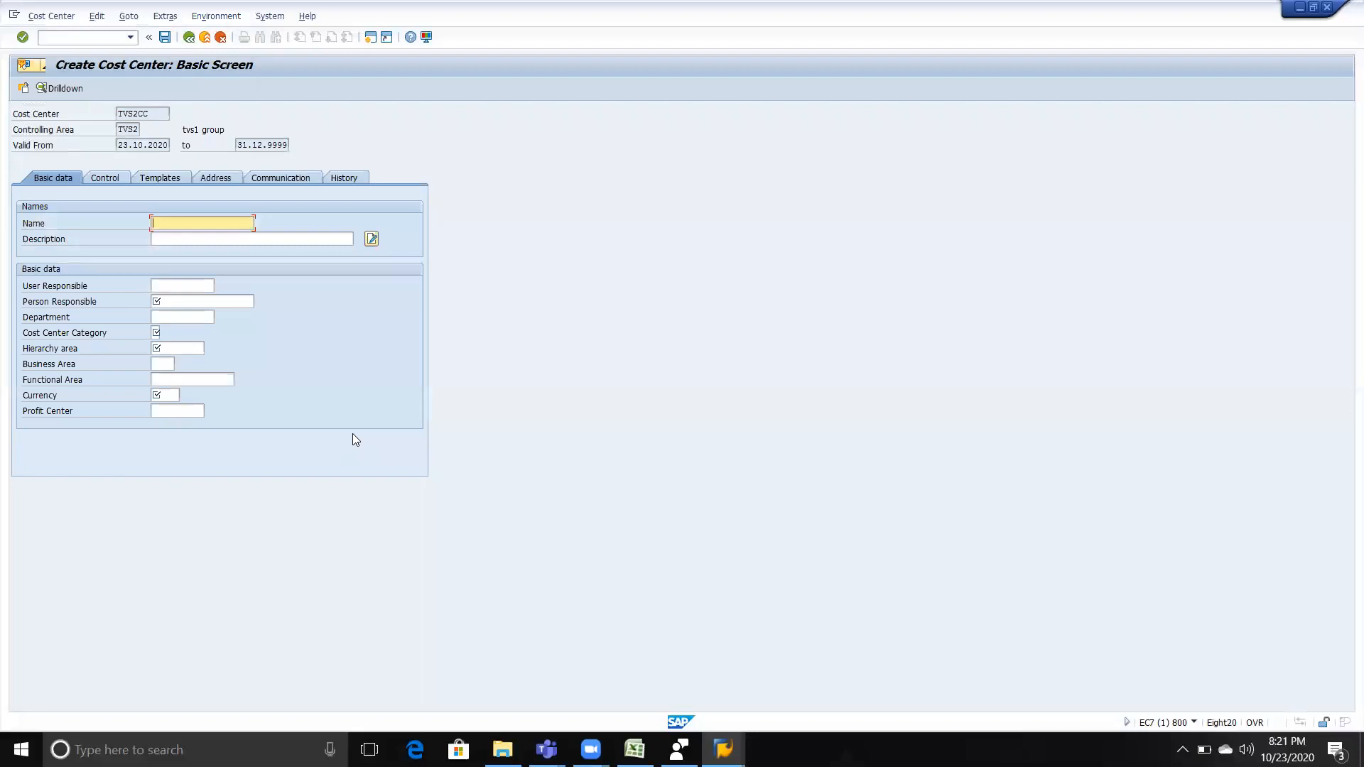
pyautogui.write('tvs2vv')
pyautogui.press('Tab')
pyautogui.write('tvs2vv')
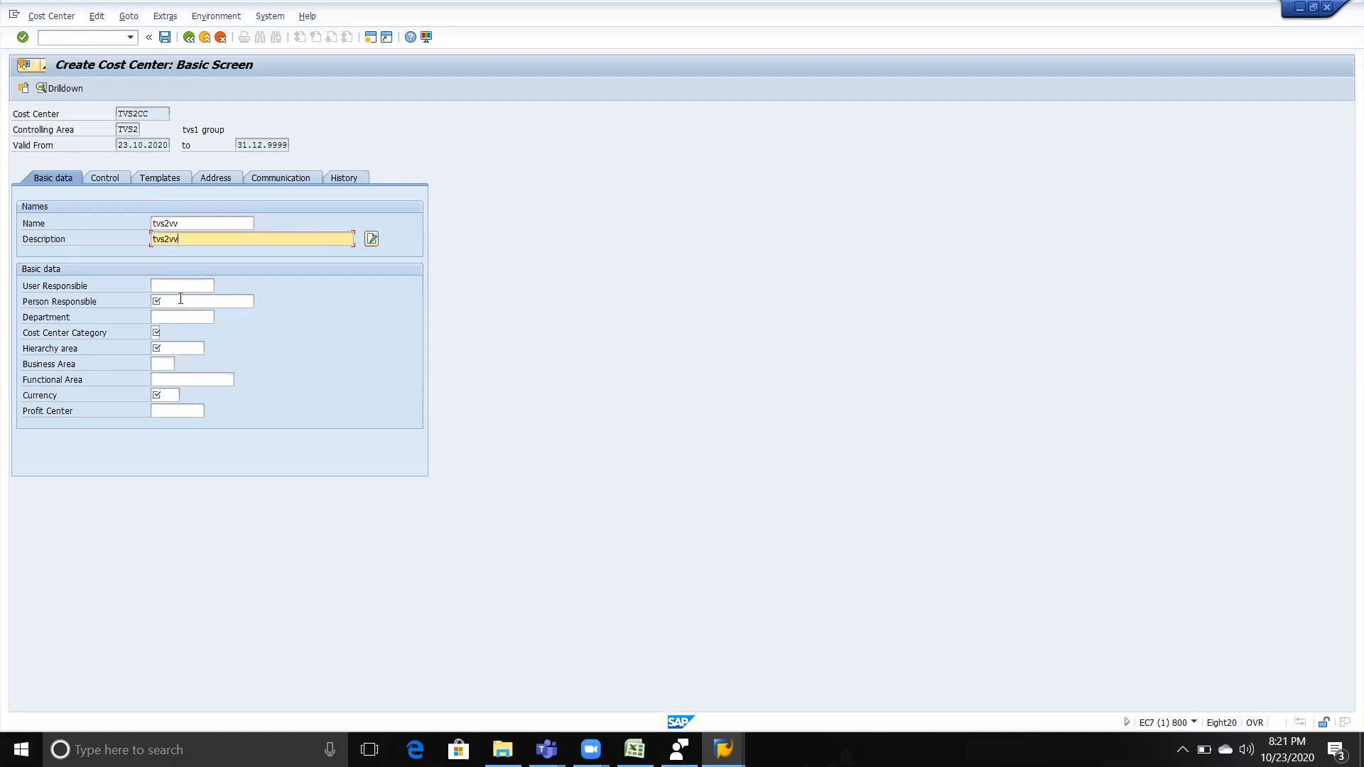
# - Enter the responsible person's name in the cost center's basic data
pyautogui.click(177, 298)
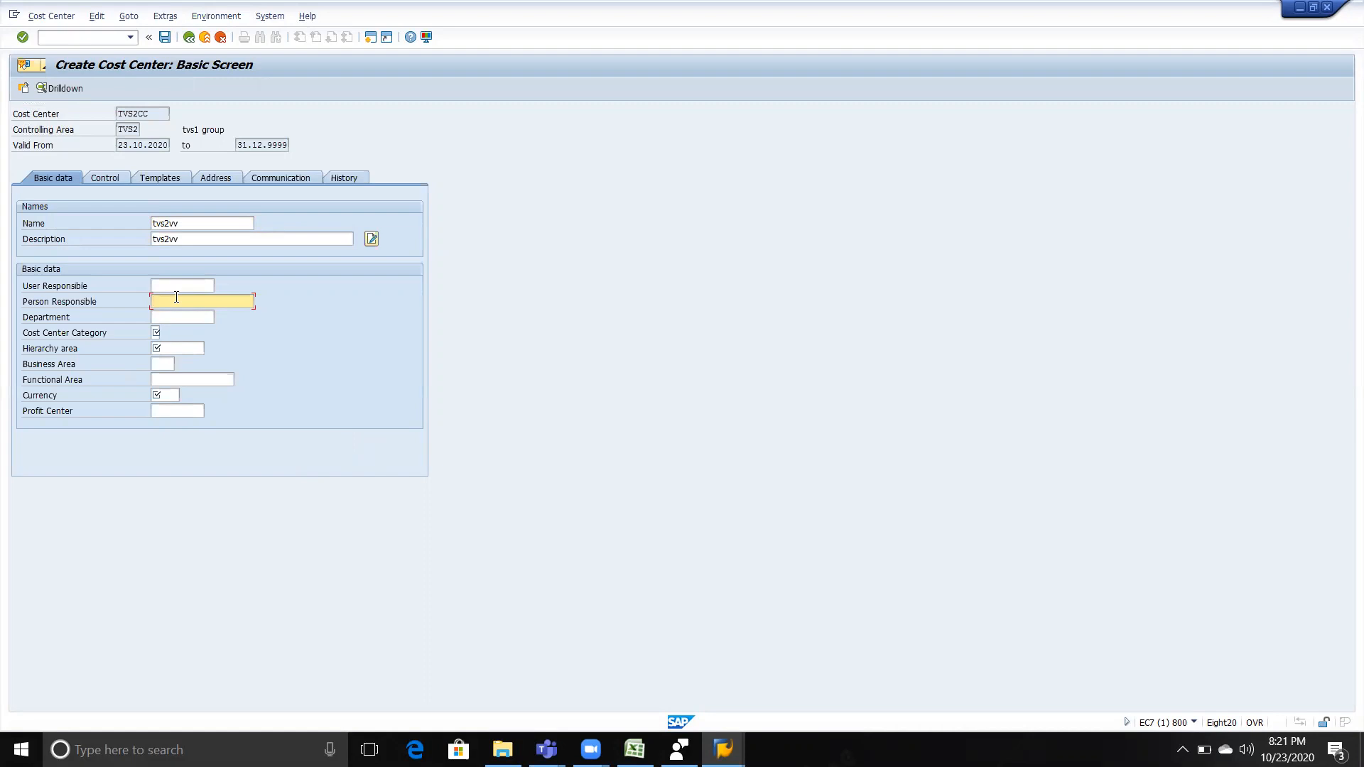
pyautogui.write('ohn')
pyautogui.press('BackSpace')
pyautogui.press('BackSpace')
pyautogui.press('BackSpace')
pyautogui.write('jp')
pyautogui.press('BackSpace')
pyautogui.write('John')
pyautogui.press('Tab')
pyautogui.press('Tab')
# - Set the cost center category to 1 (Production) and the department to production
pyautogui.click(167, 337)
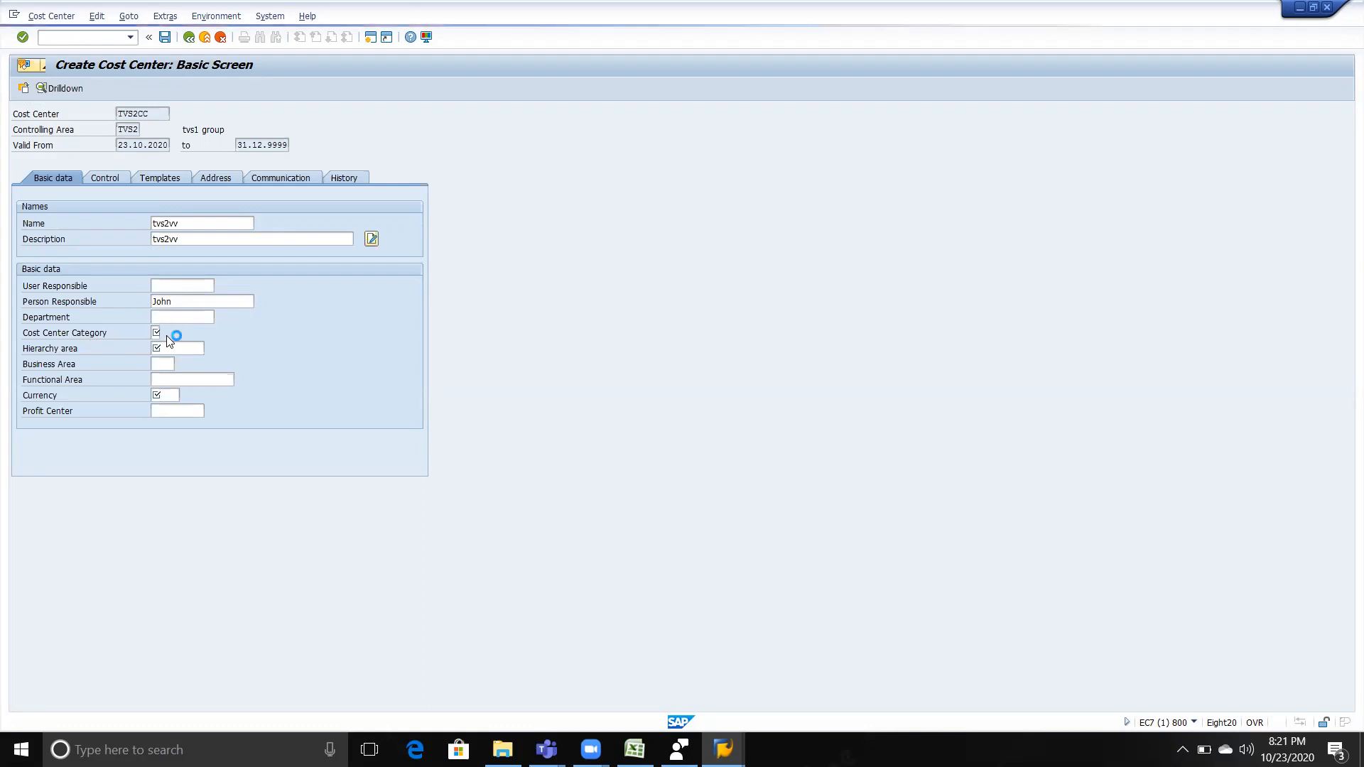
pyautogui.press('F4')
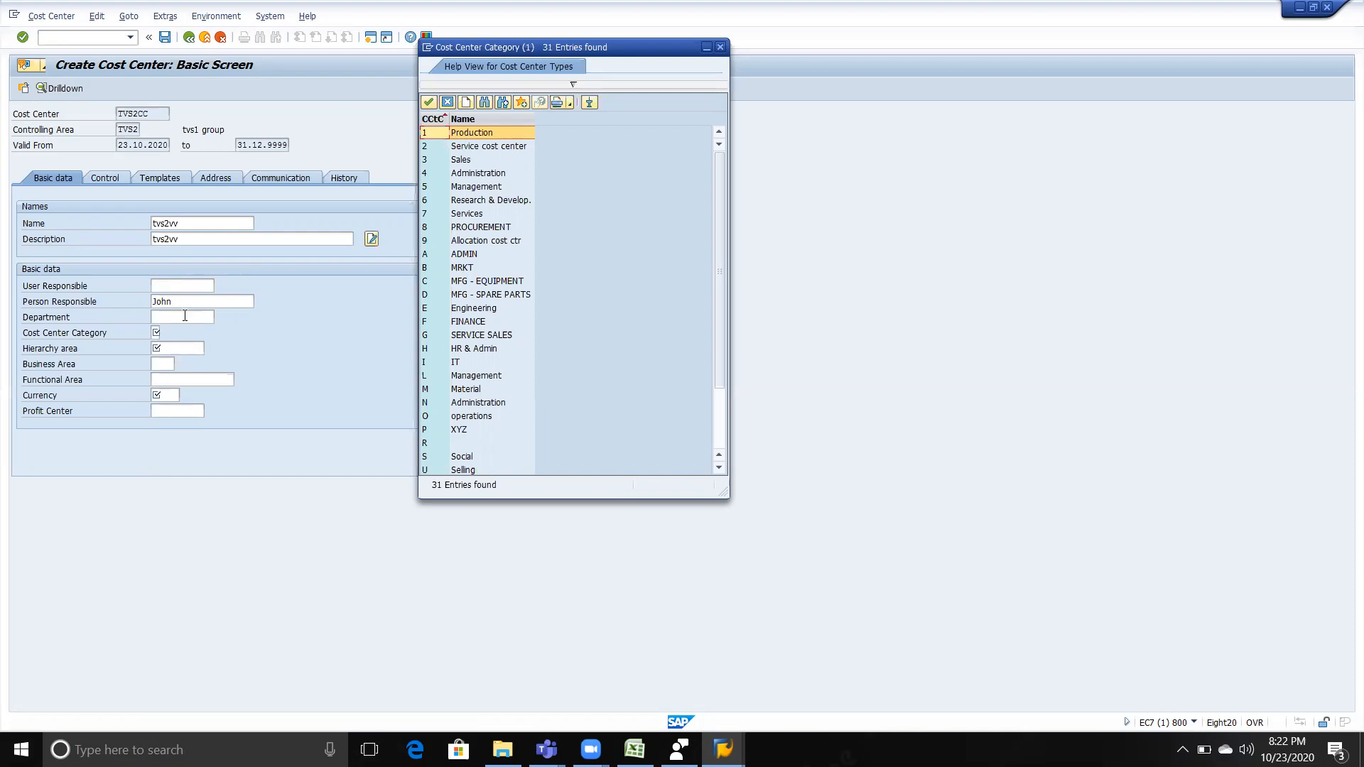
pyautogui.doubleClick(462, 133)
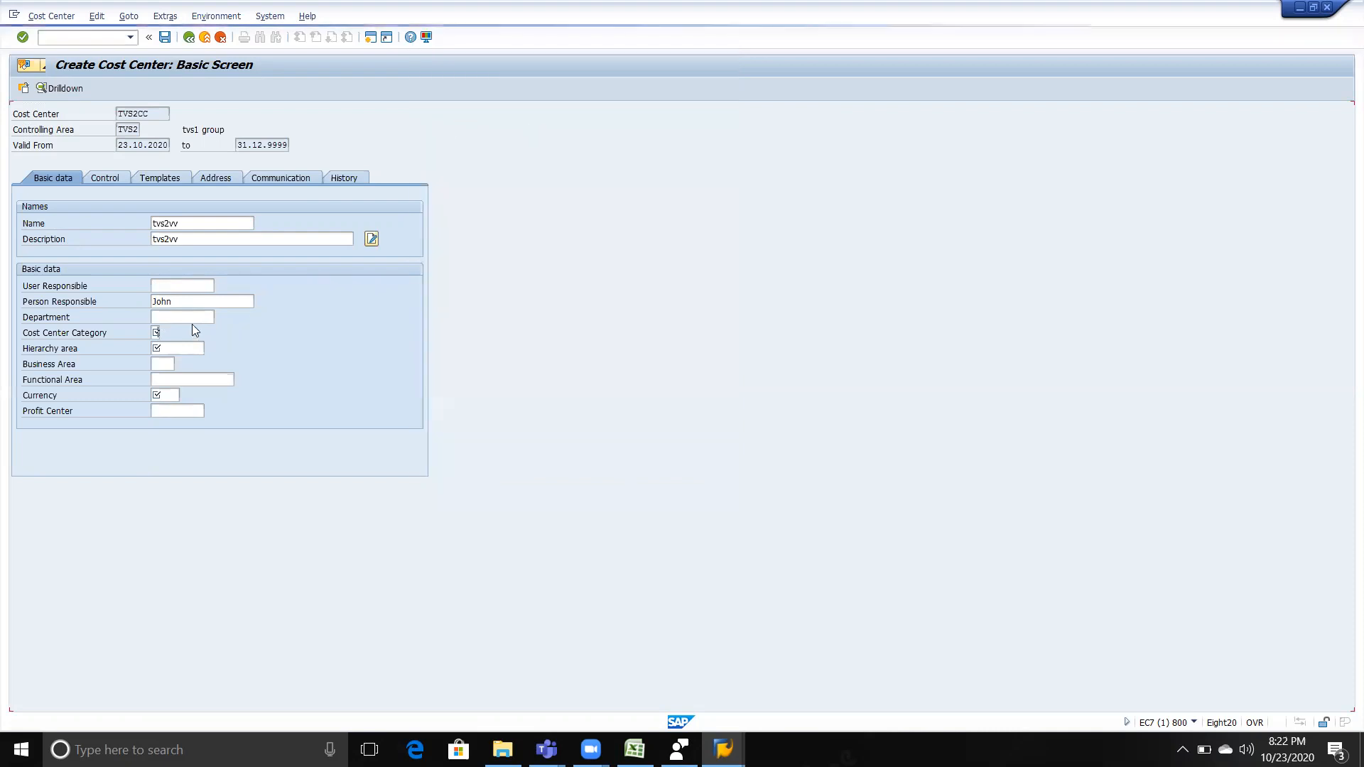
pyautogui.click(186, 318)
pyautogui.write('p')
pyautogui.press('Down')
pyautogui.press('Return')
pyautogui.press('Tab')
pyautogui.press('Tab')
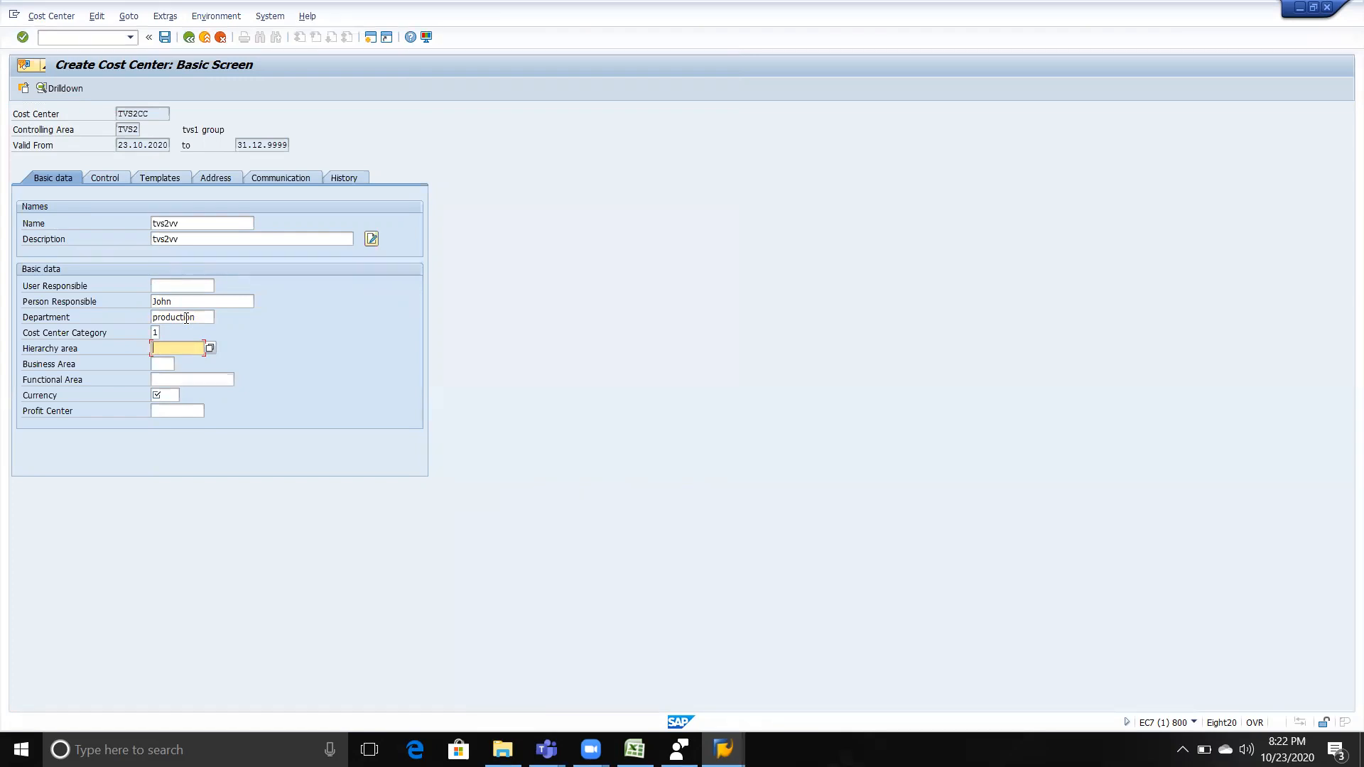
# - Switch to the Excel workbook and look up the standard hierarchy code in the Cost Structure table
pyautogui.hotkey('alt', 'Tab')
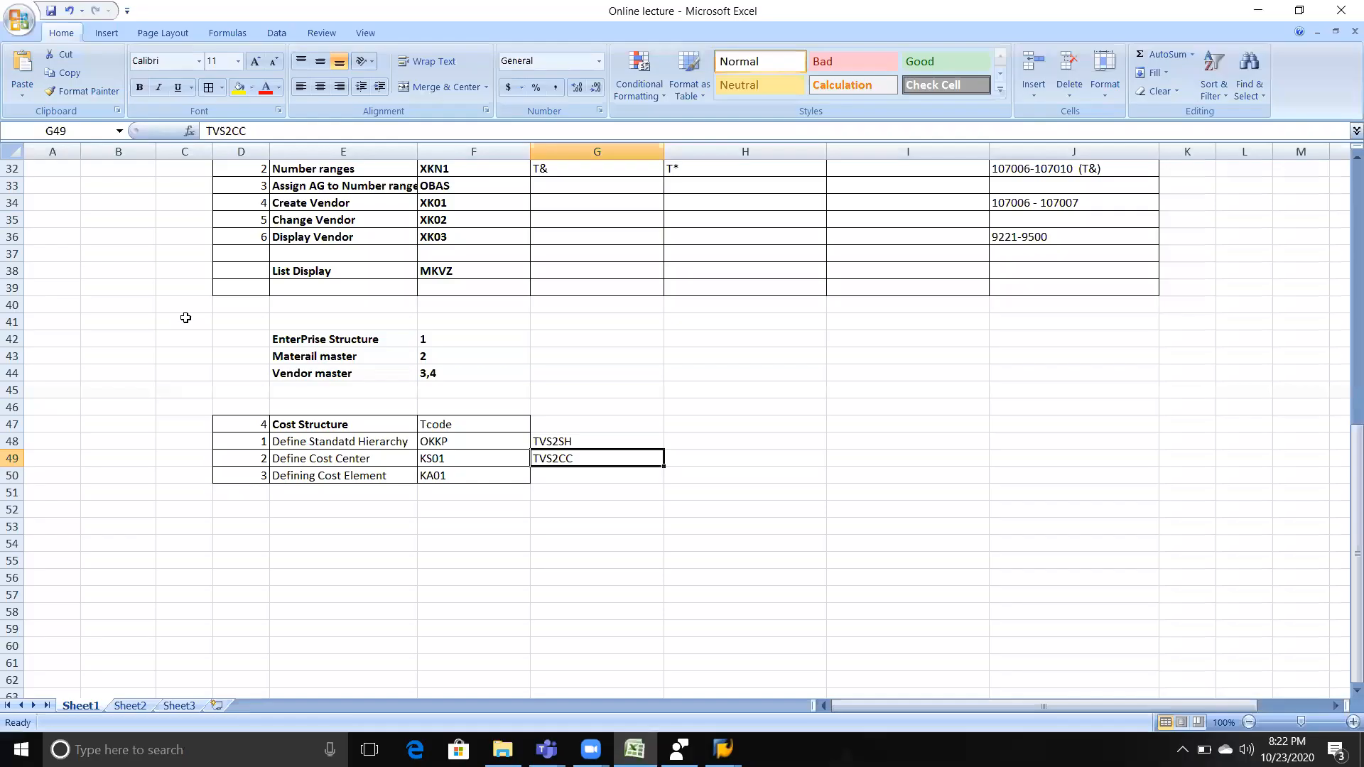
pyautogui.press('Up')
pyautogui.press('Left')
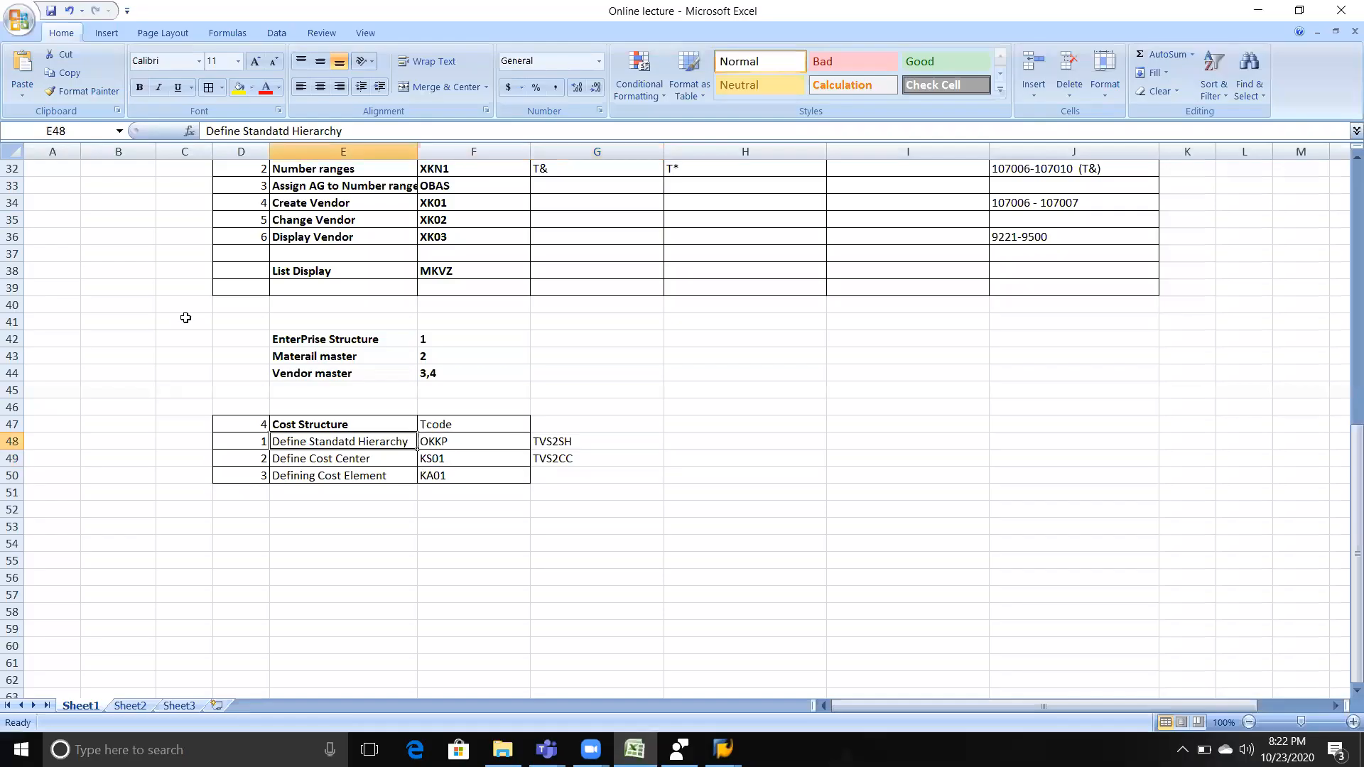
pyautogui.press('Down')
pyautogui.press('Right')
pyautogui.press('Right')
pyautogui.press('Down')
# - Back in SAP, set the hierarchy area to TVS2SH and check it against the code recorded in the Excel workbook
pyautogui.hotkey('alt', 'Tab')
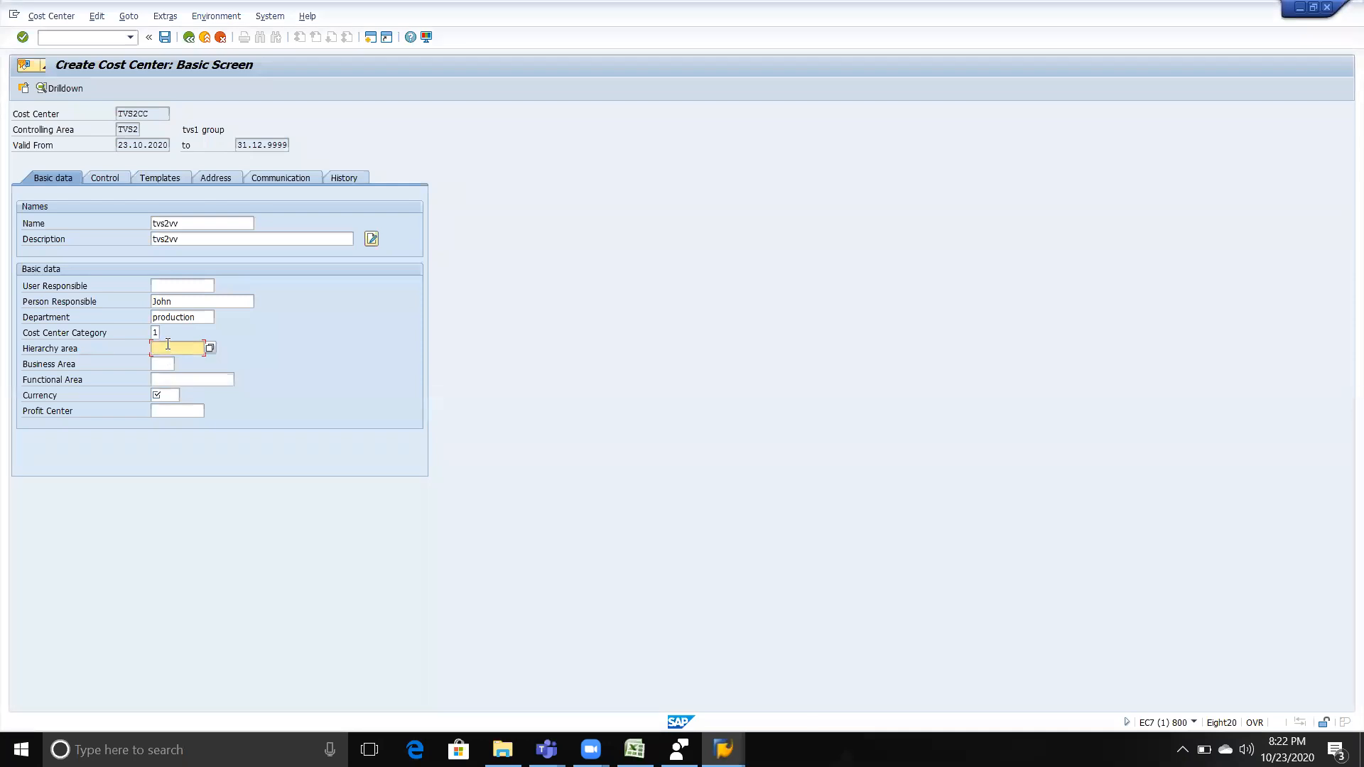
pyautogui.click(209, 345)
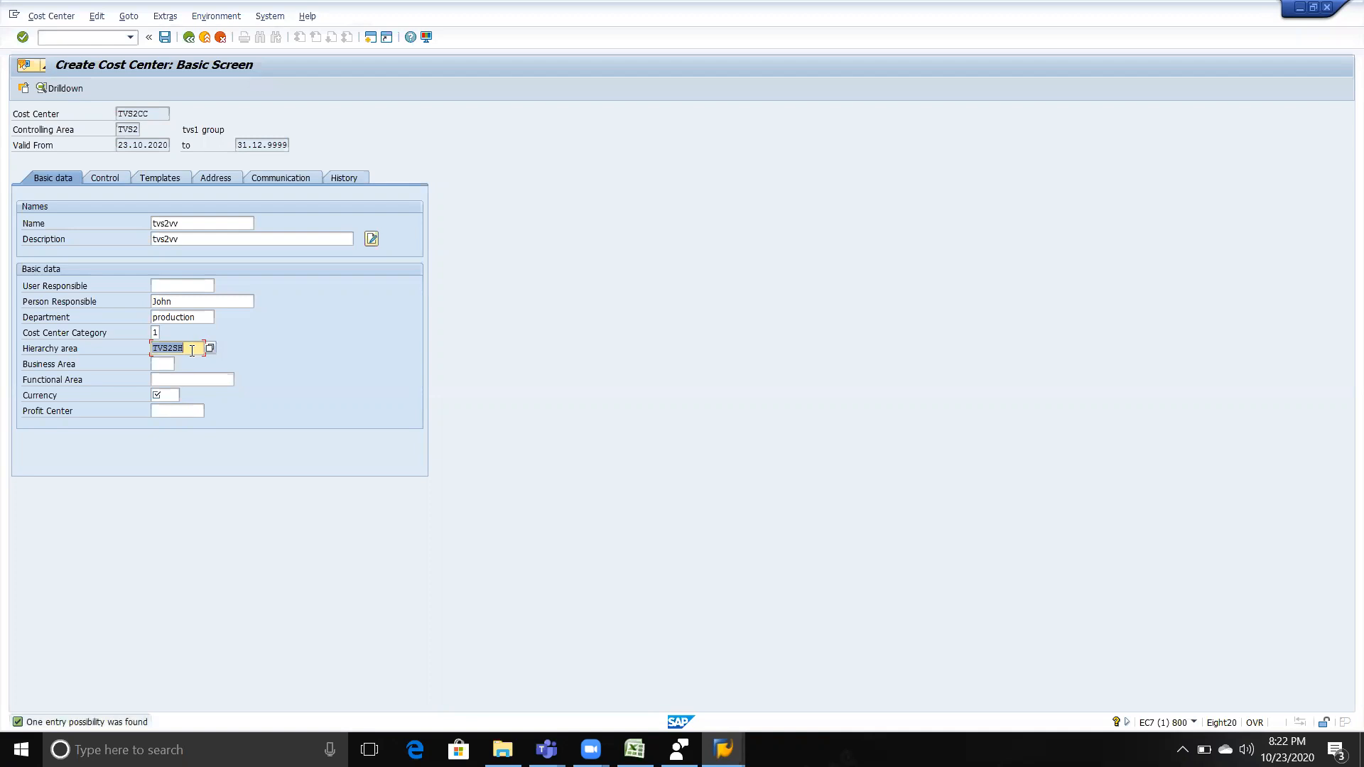
pyautogui.click(189, 349)
pyautogui.hotkey('alt', 'Tab')
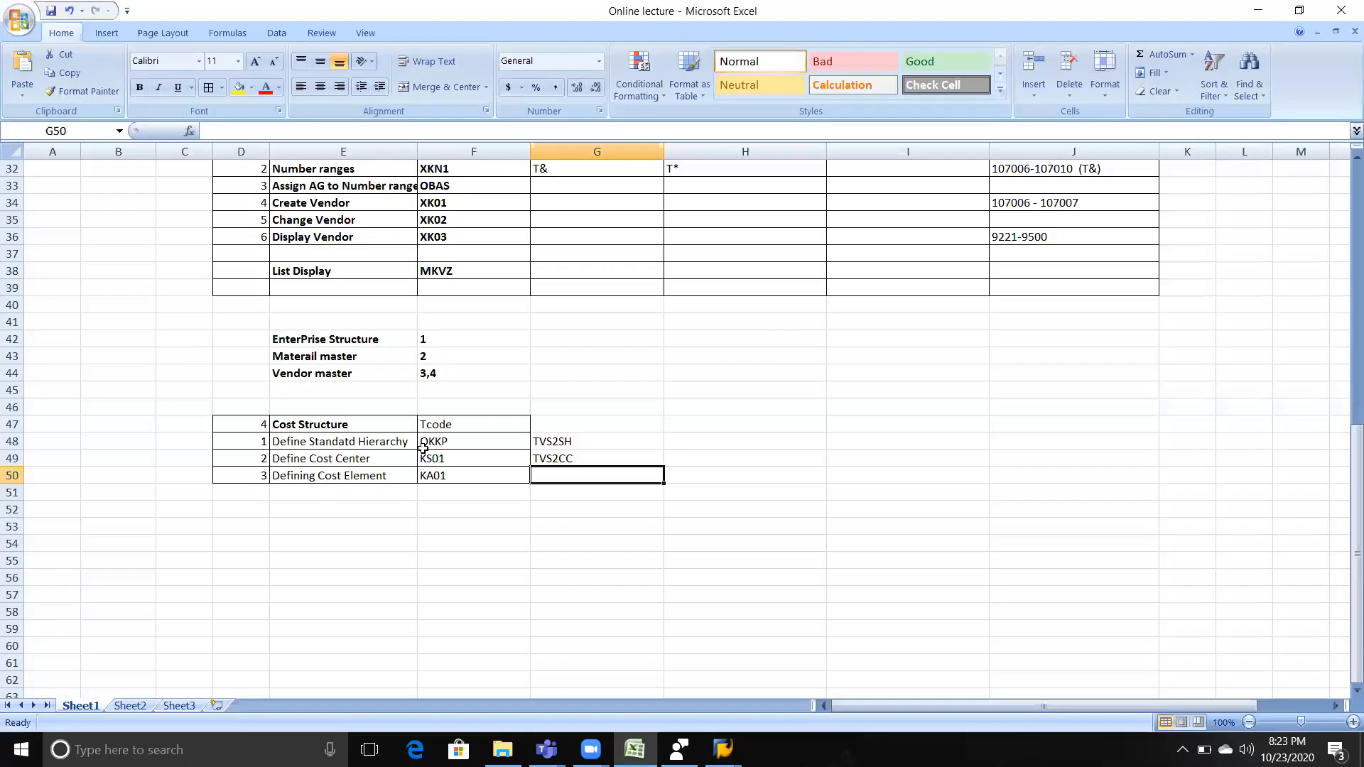
pyautogui.click(565, 438)
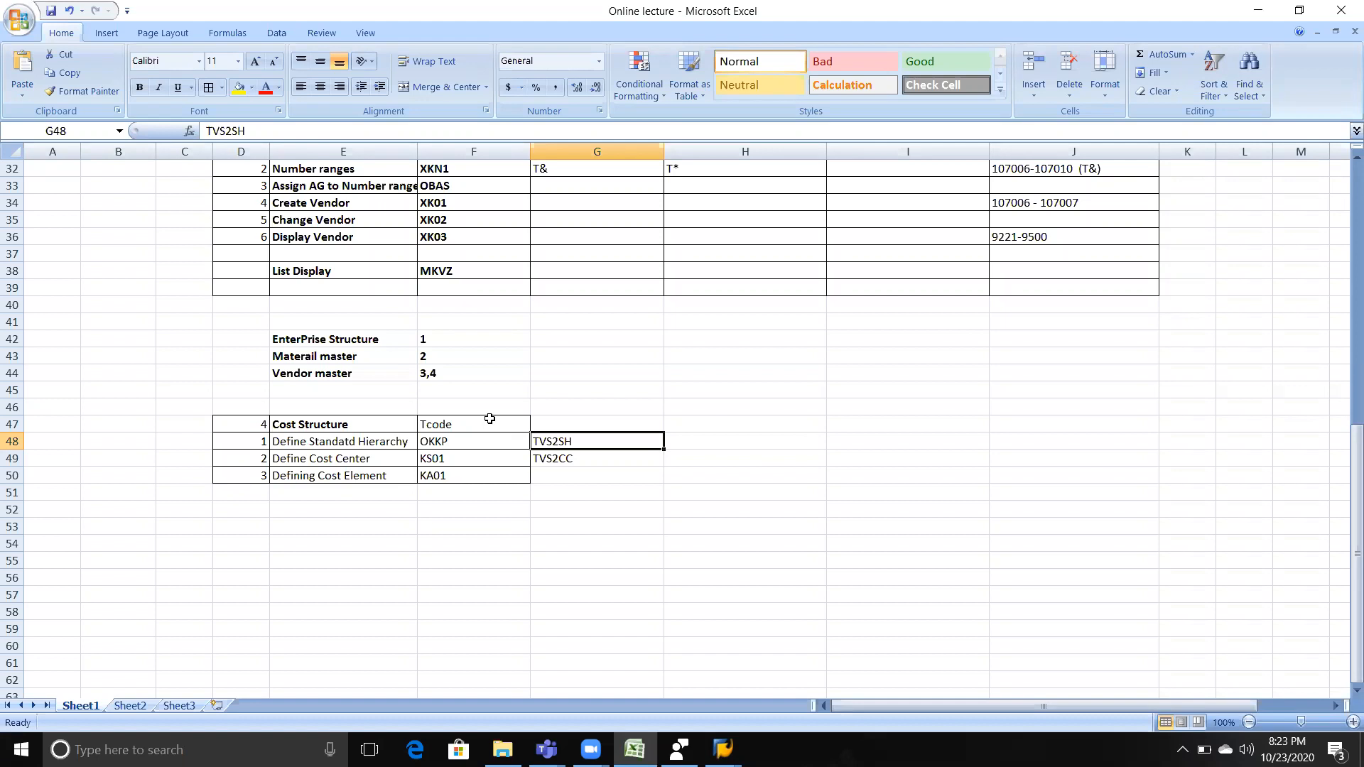
# - Return to SAP and set the cost center's business area to 20MU (MUMBAI) from the list of possible entries
pyautogui.hotkey('alt', 'Tab')
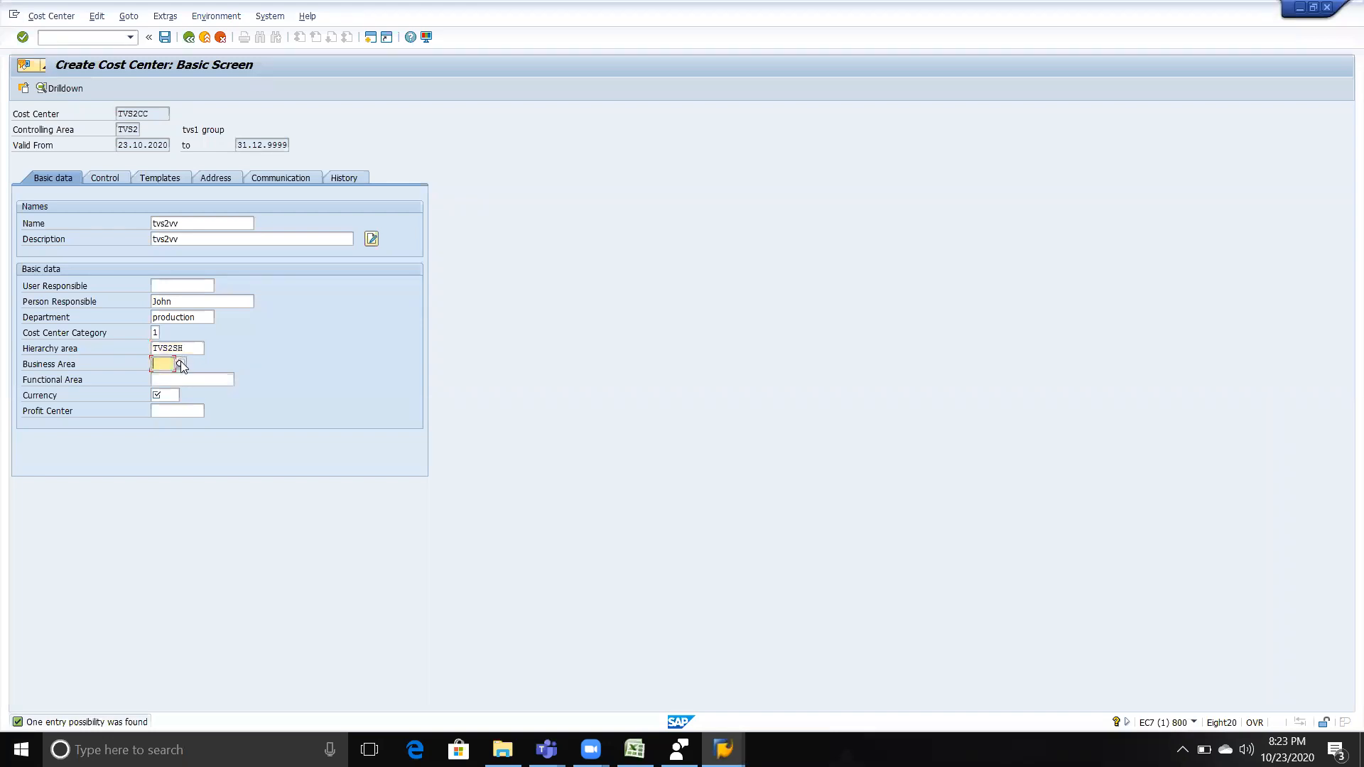
pyautogui.click(181, 360)
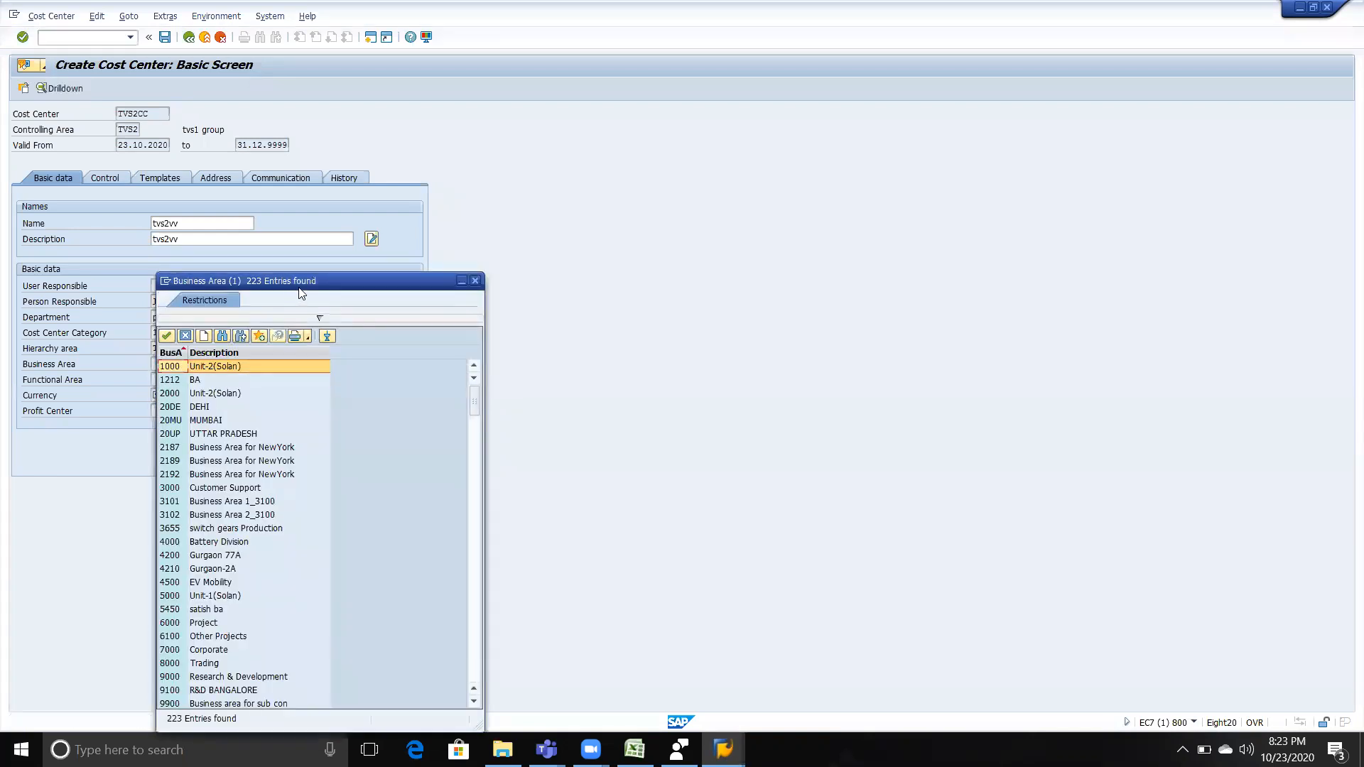
pyautogui.moveTo(300, 288); pyautogui.dragTo(452, 179)
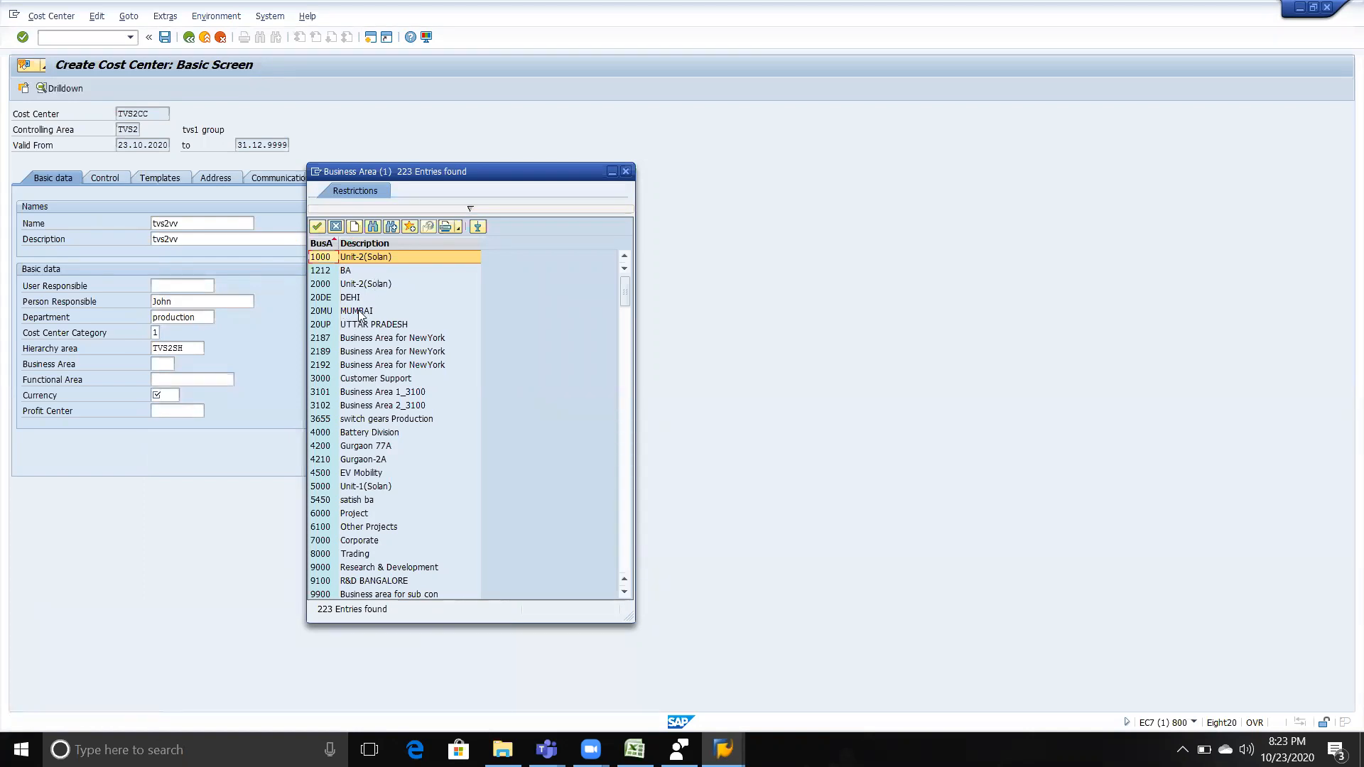
pyautogui.click(351, 314)
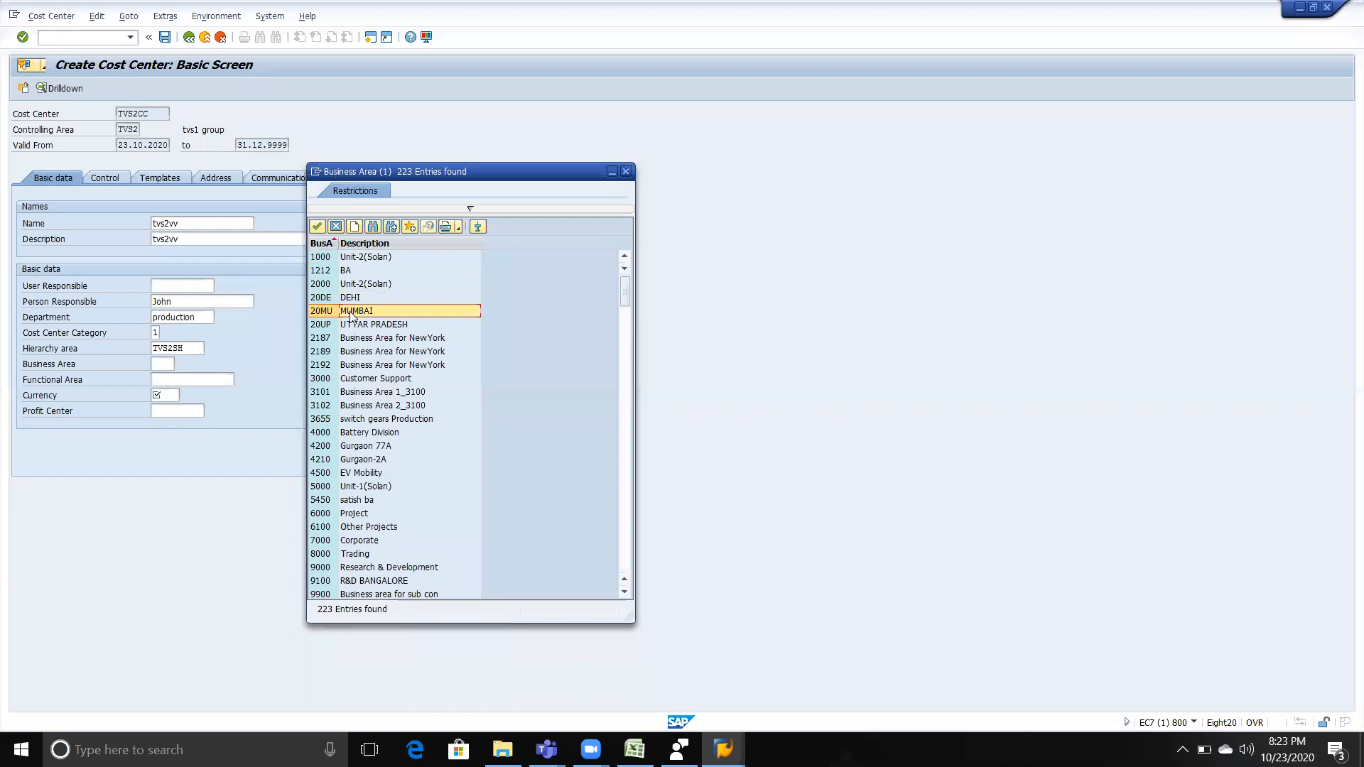
pyautogui.doubleClick(348, 311)
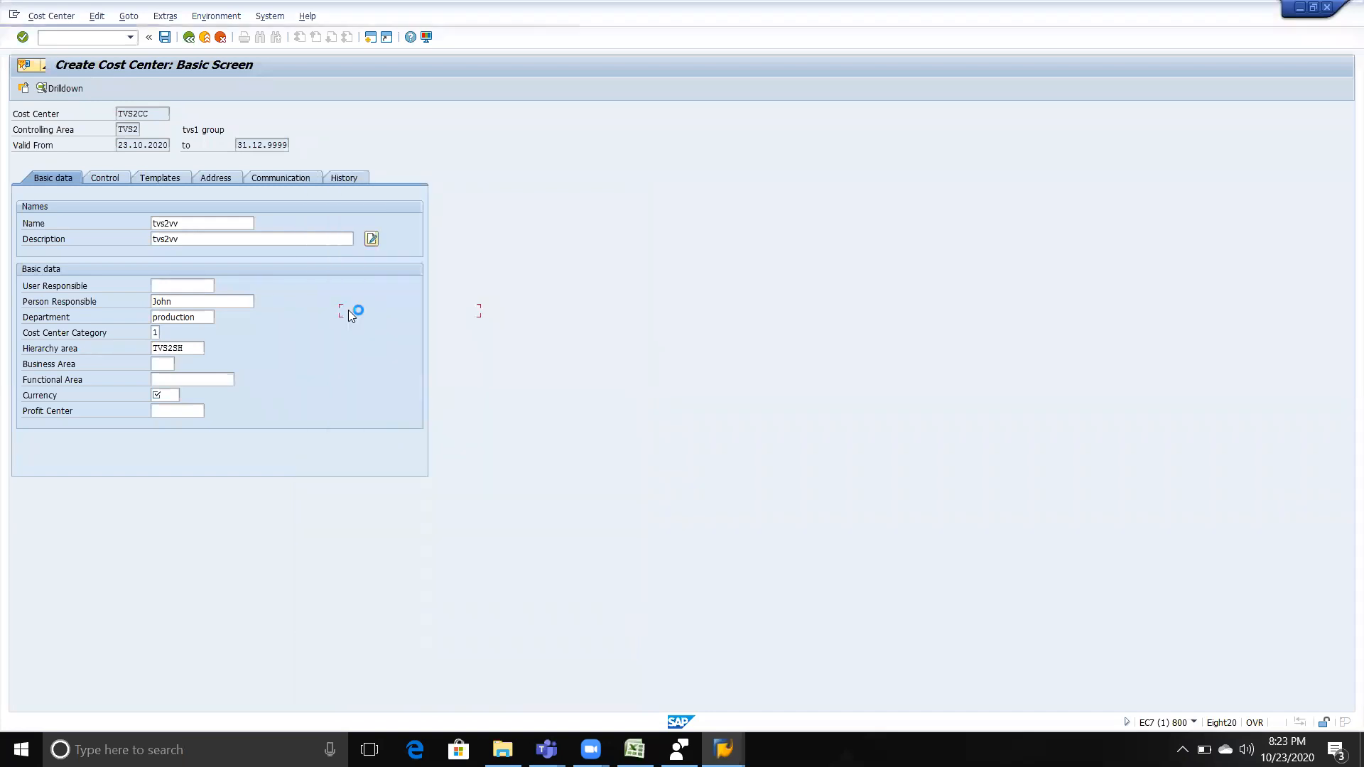
# - Set the functional area to 0100 (production) from the list of possible entries
pyautogui.press('Tab')
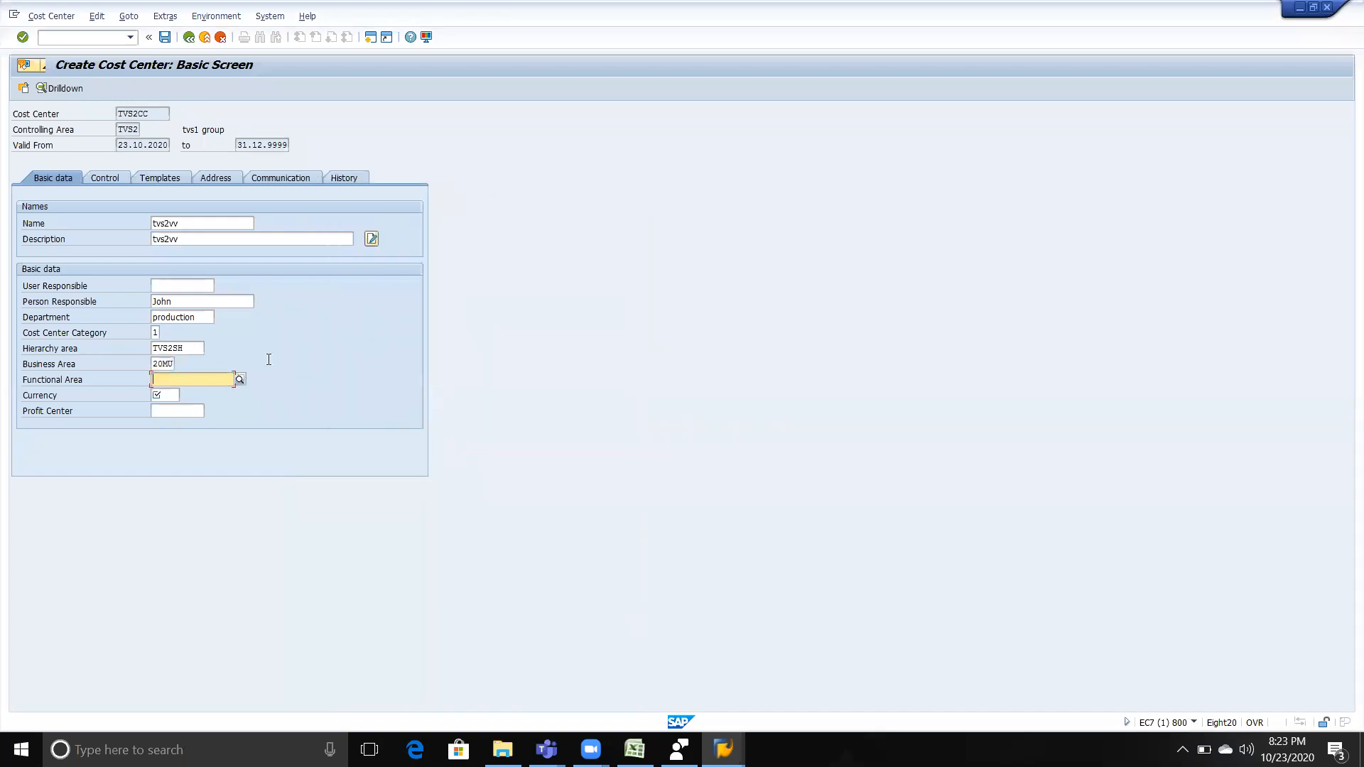
pyautogui.click(240, 380)
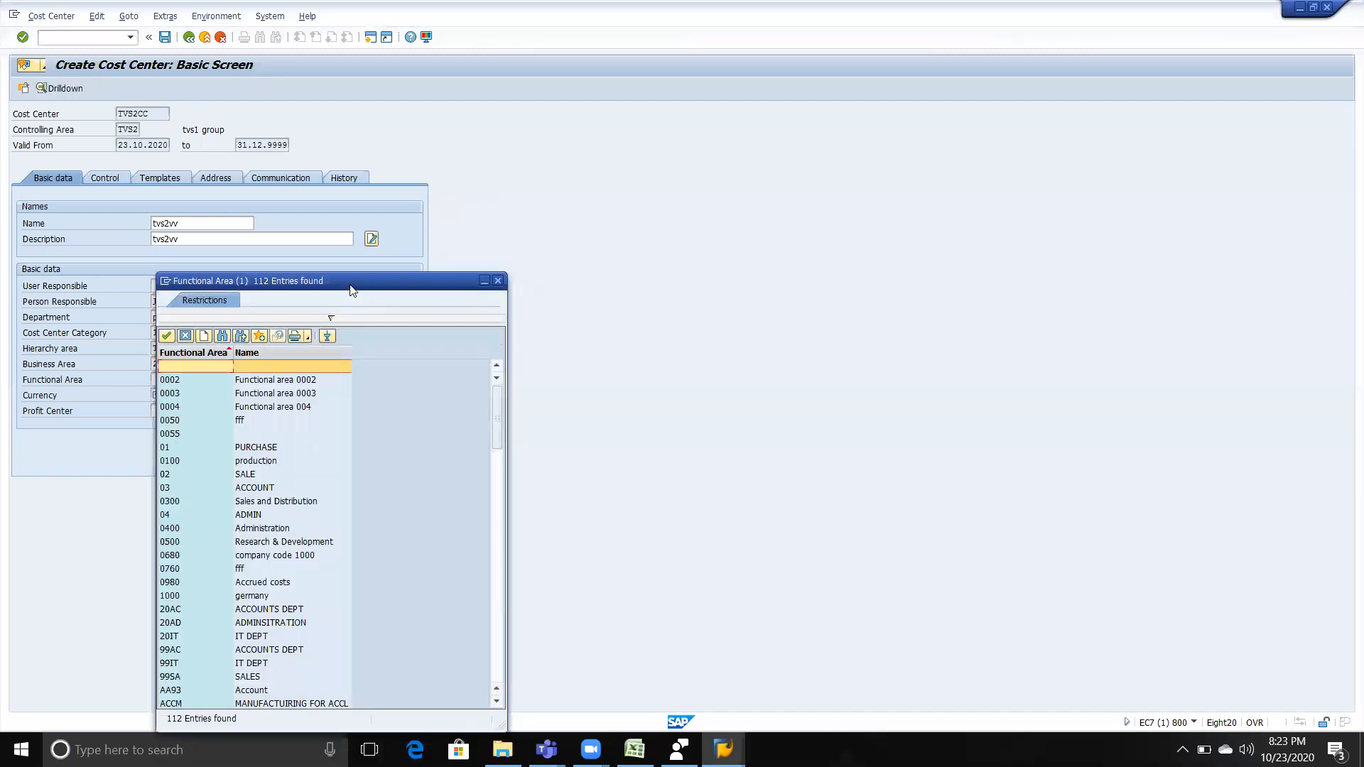
pyautogui.moveTo(377, 277); pyautogui.dragTo(701, 194)
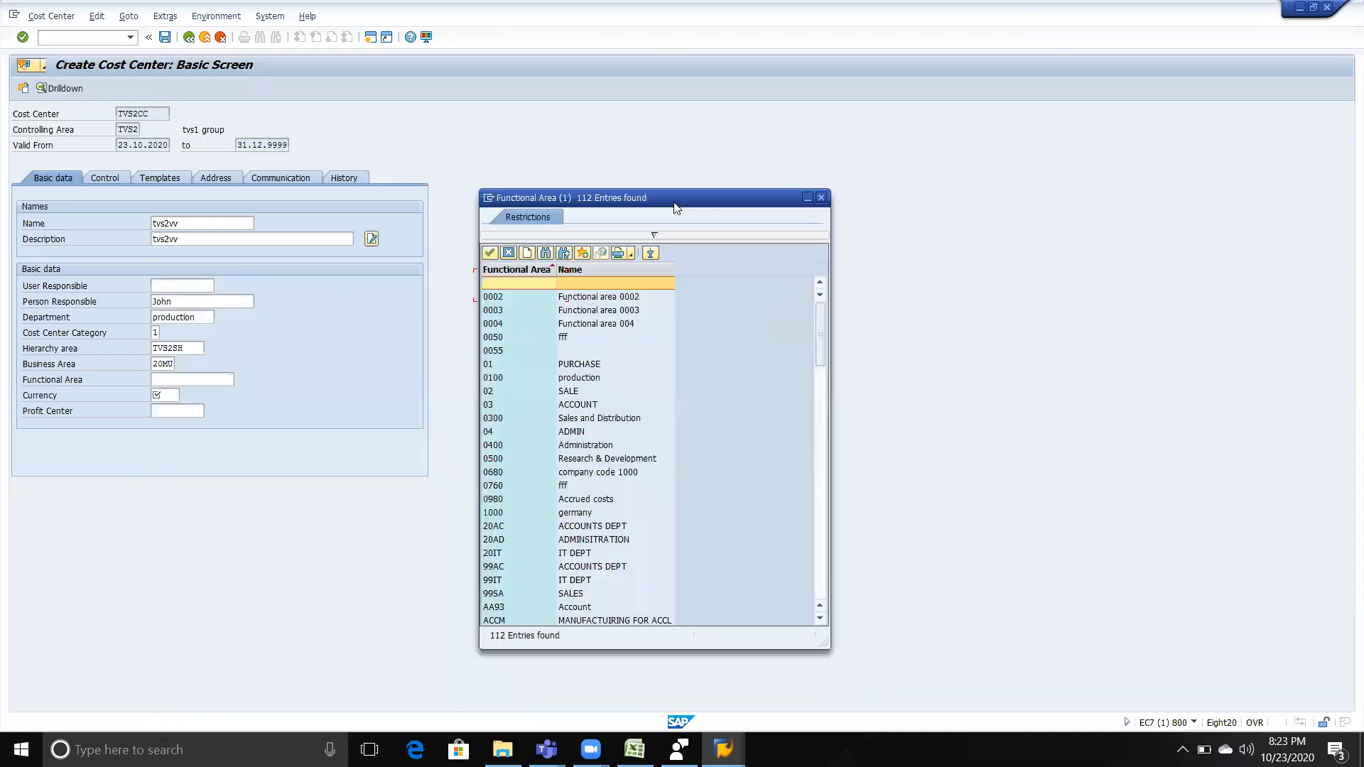
pyautogui.doubleClick(589, 385)
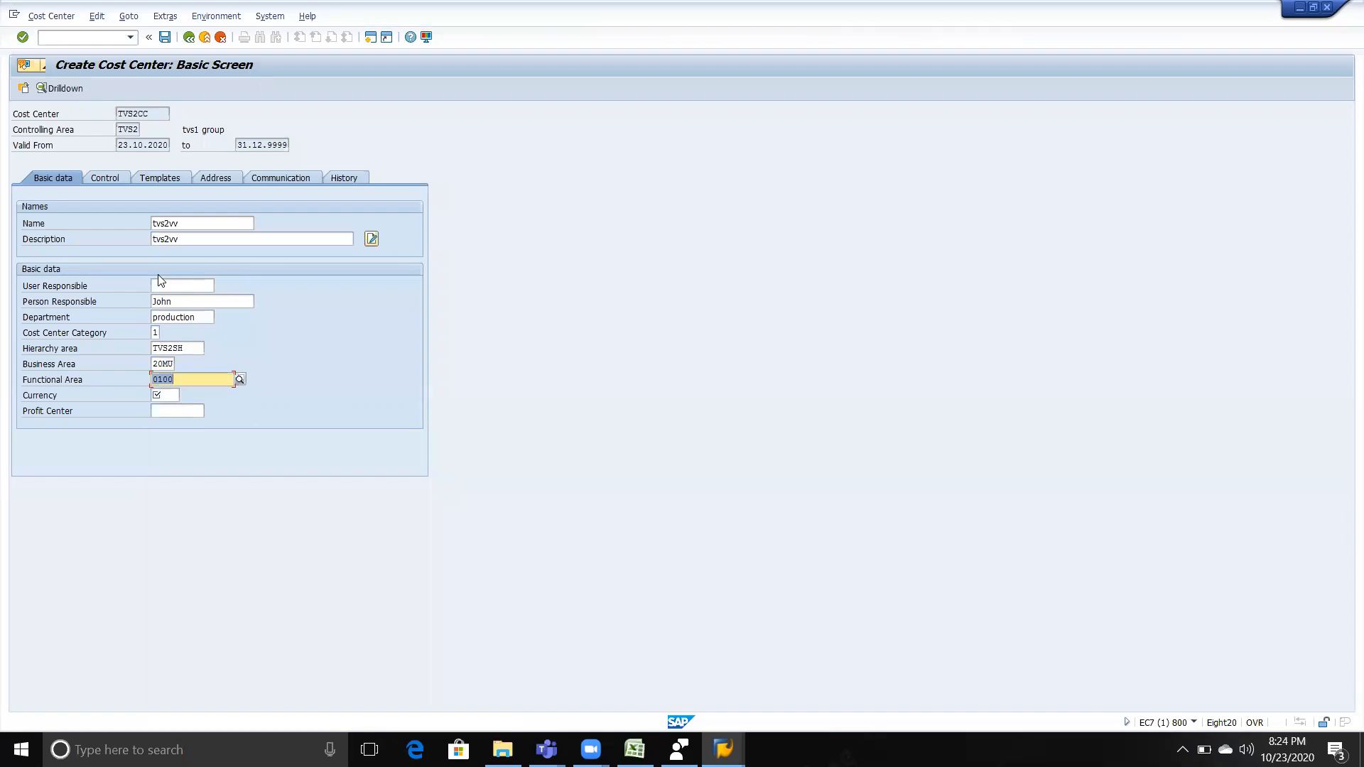
# - Set the cost center's currency to INR, leave the profit center empty and confirm the basic data
pyautogui.press('Tab')
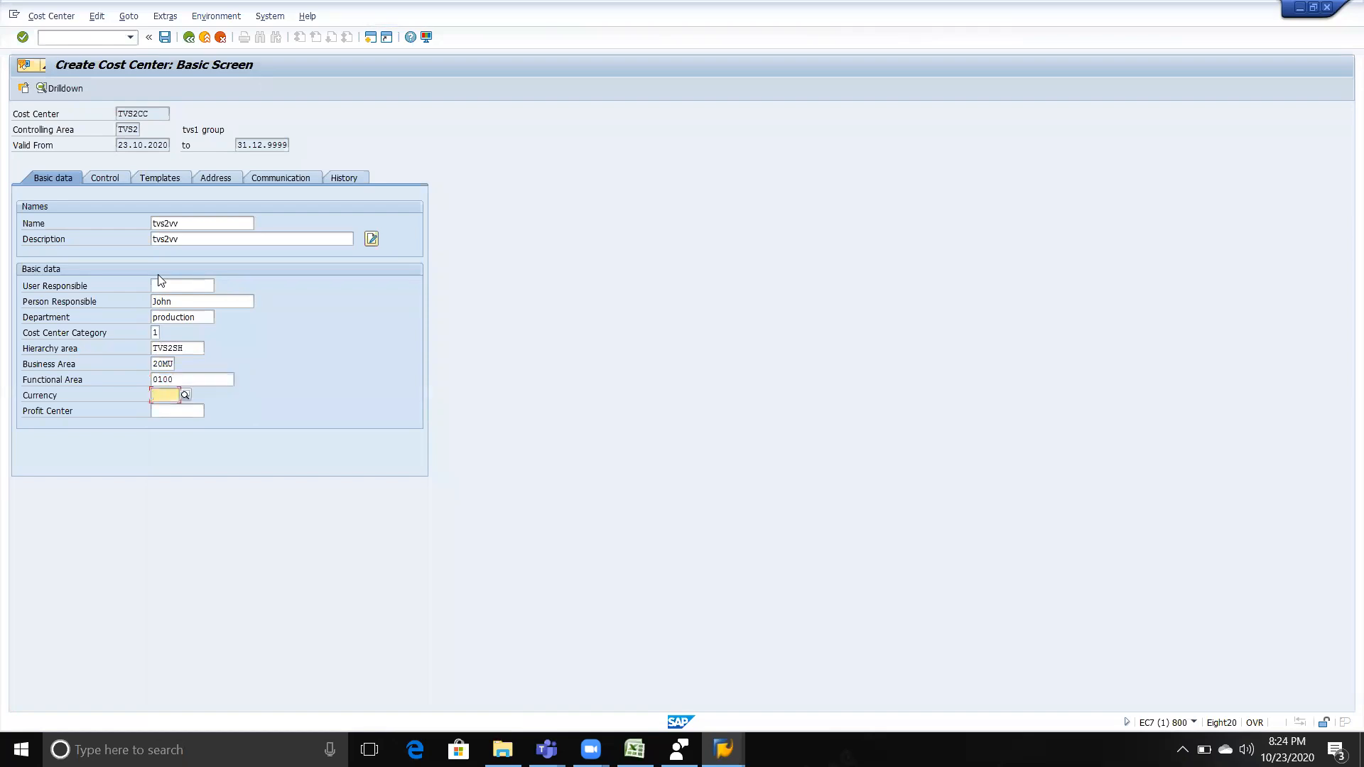
pyautogui.write('INR')
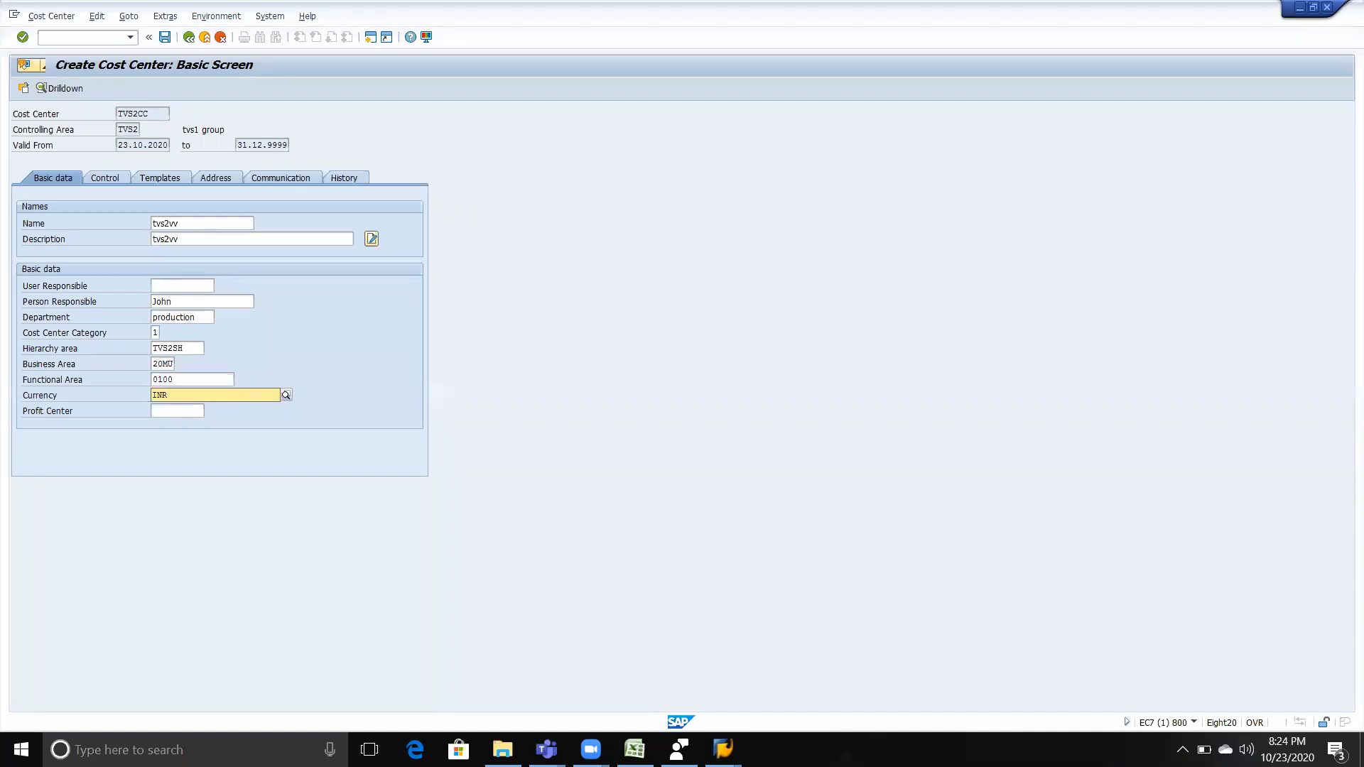
pyautogui.press('Tab')
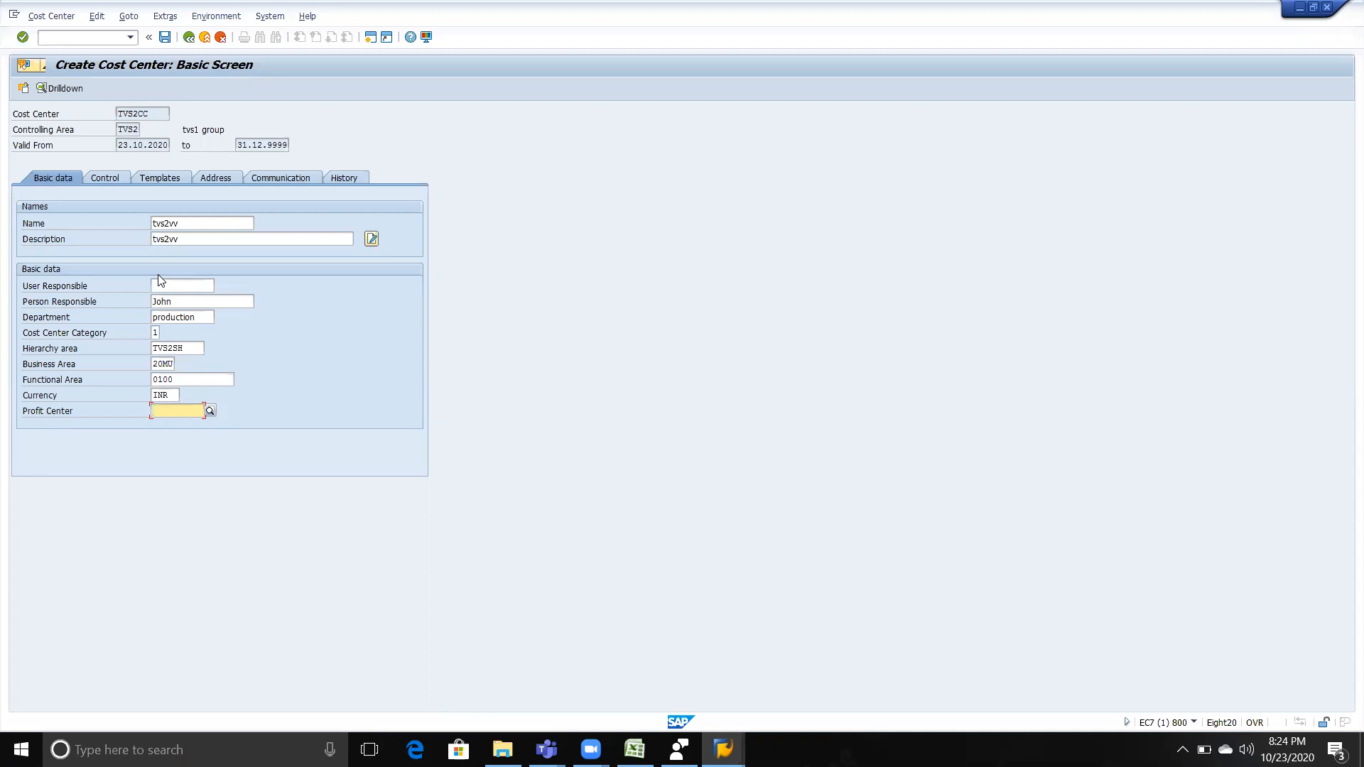
pyautogui.press('Return')
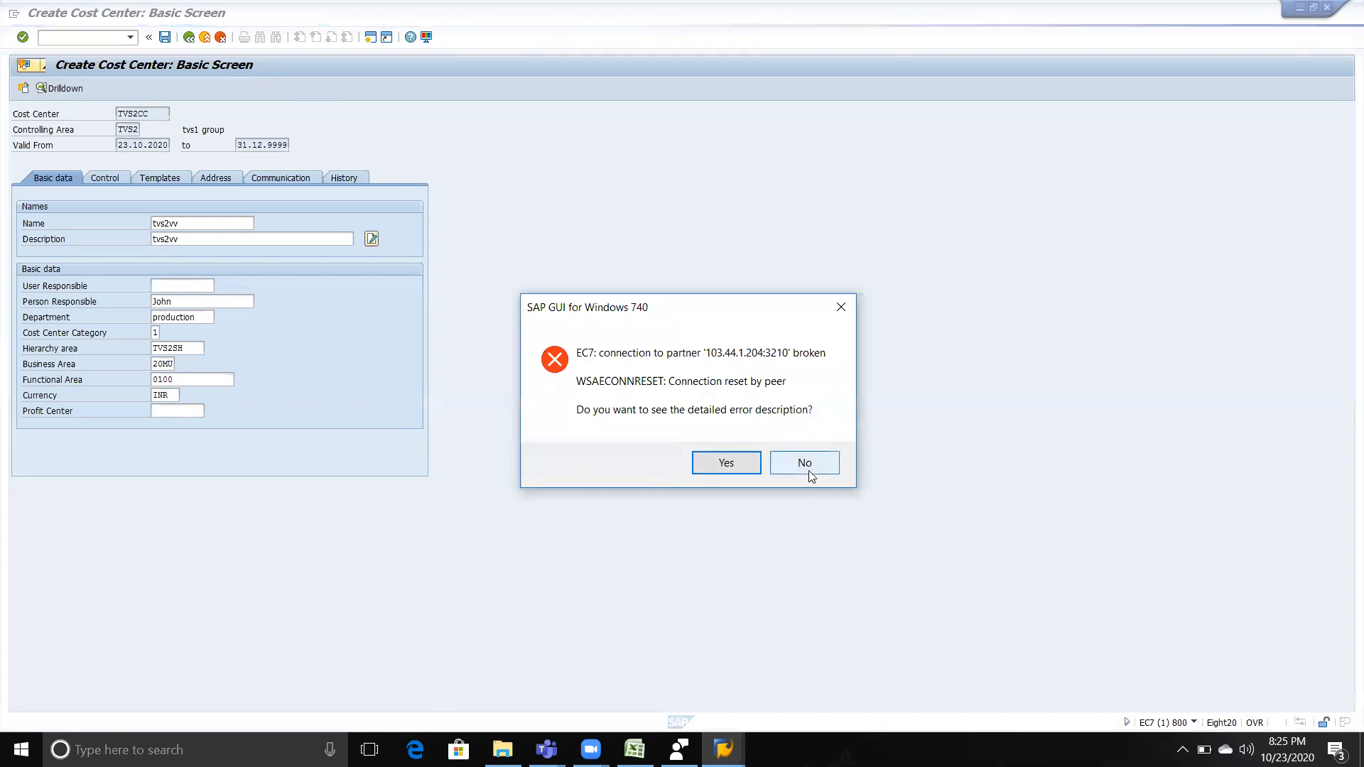
# - Dismiss the broken connection error and log on to SAP again with the account password, keeping the other existing logons
pyautogui.click(805, 464)
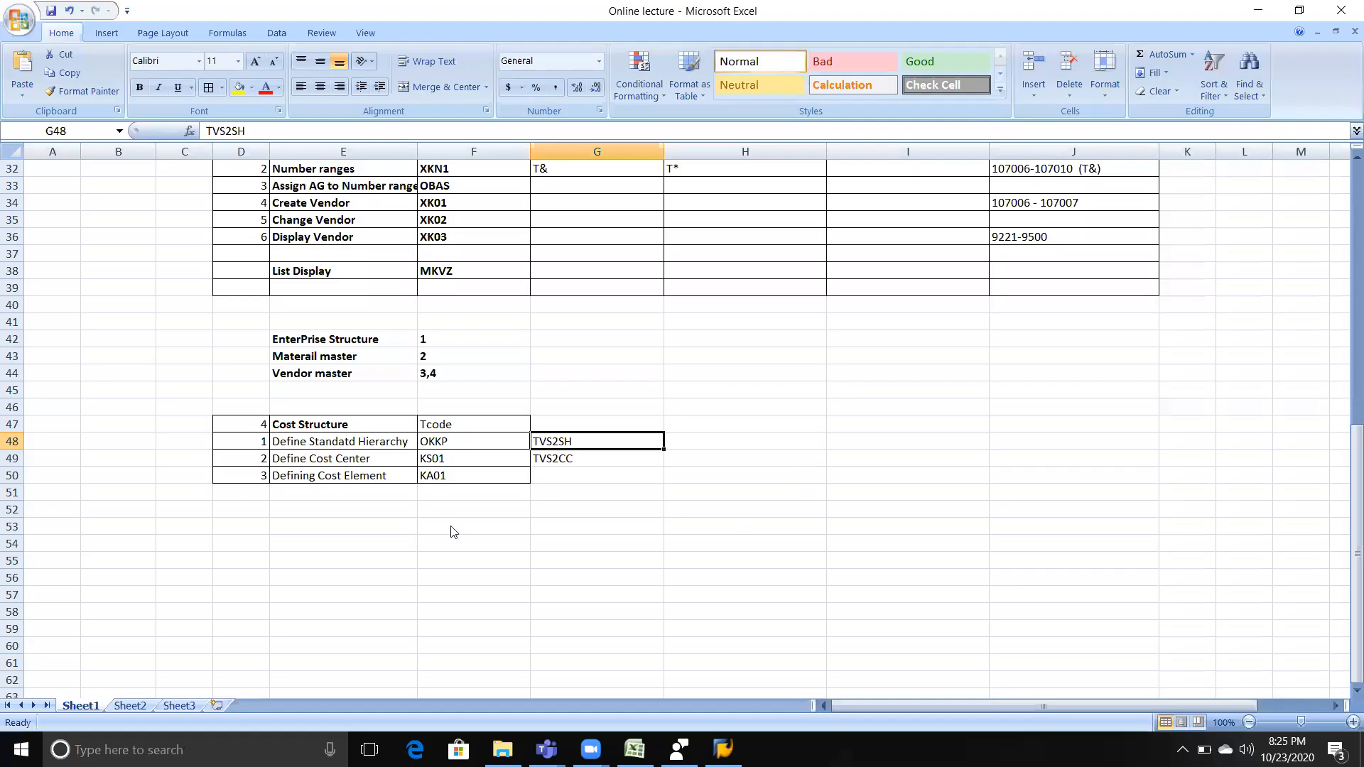
pyautogui.hotkey('alt', 'Tab')
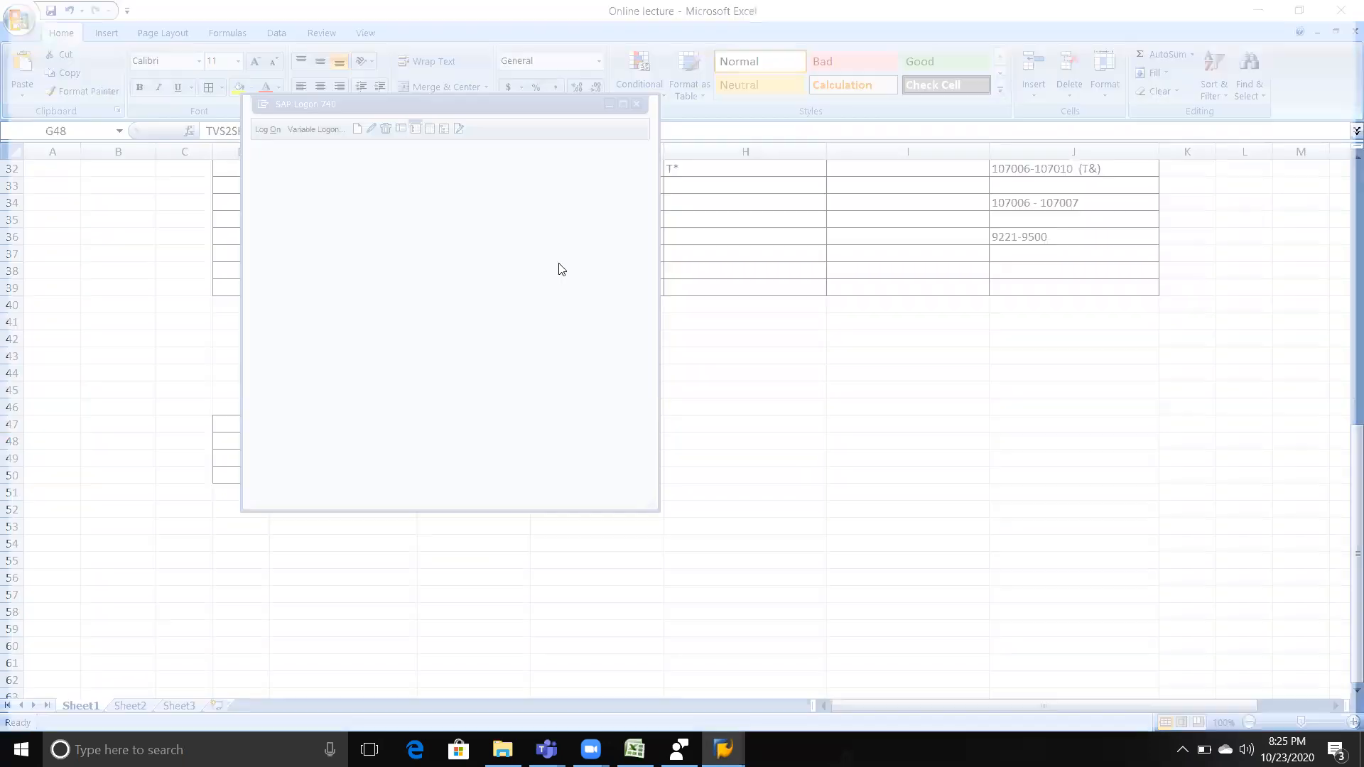
pyautogui.write('**')
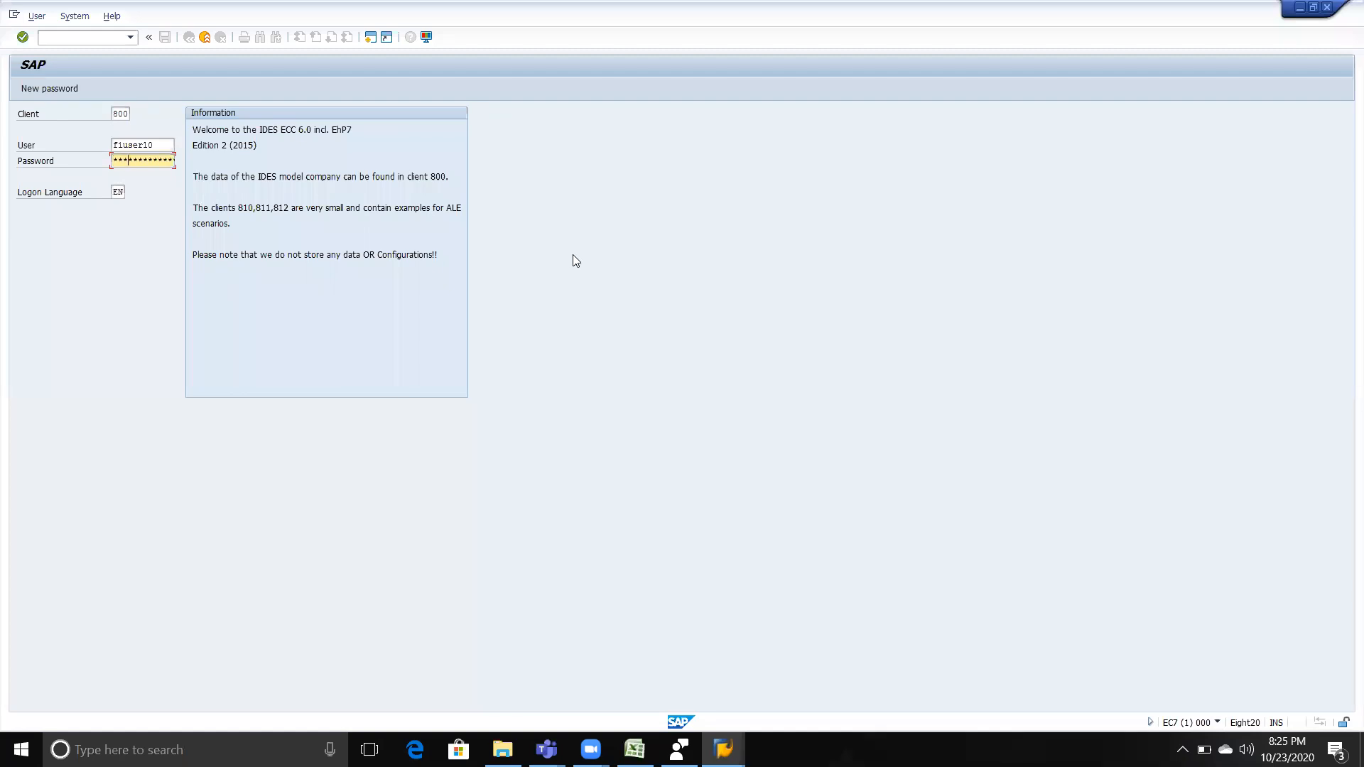
pyautogui.press('Return')
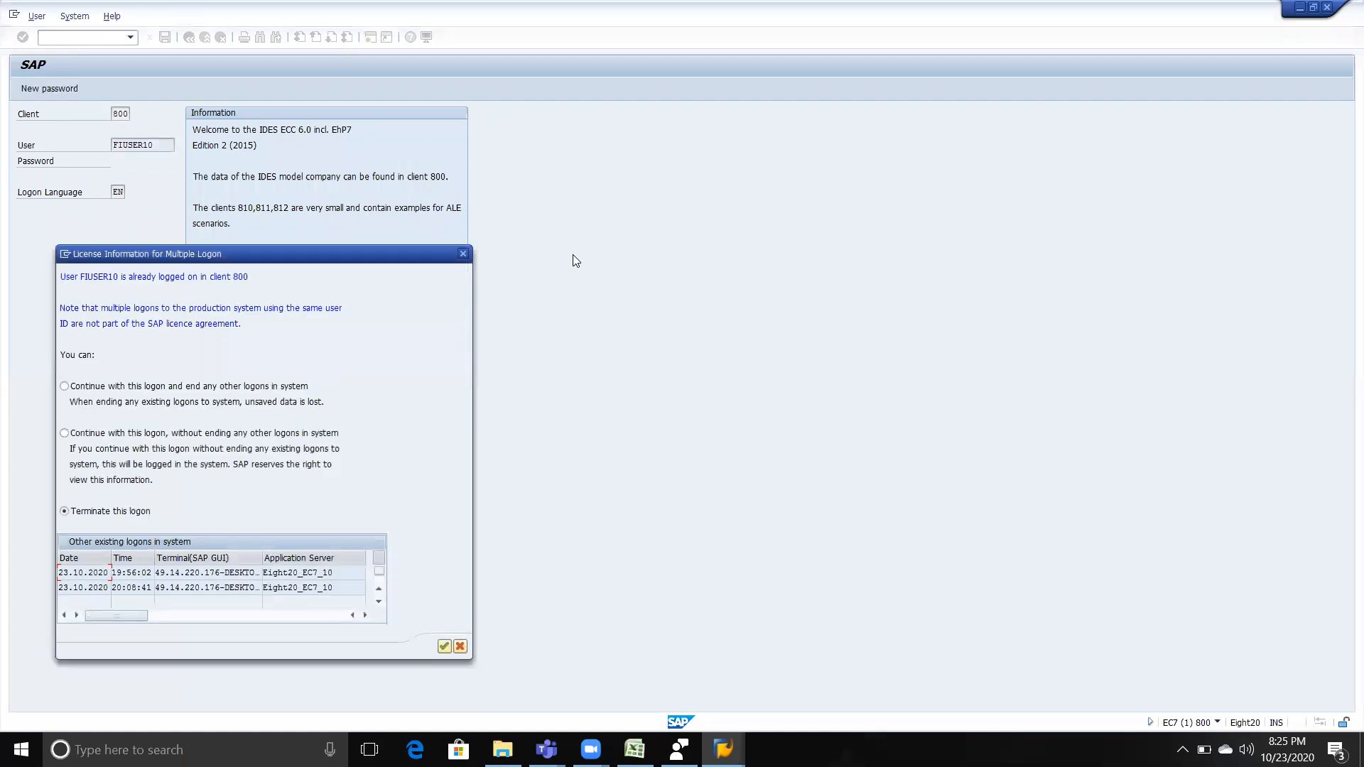
pyautogui.click(226, 434)
pyautogui.press('Return')
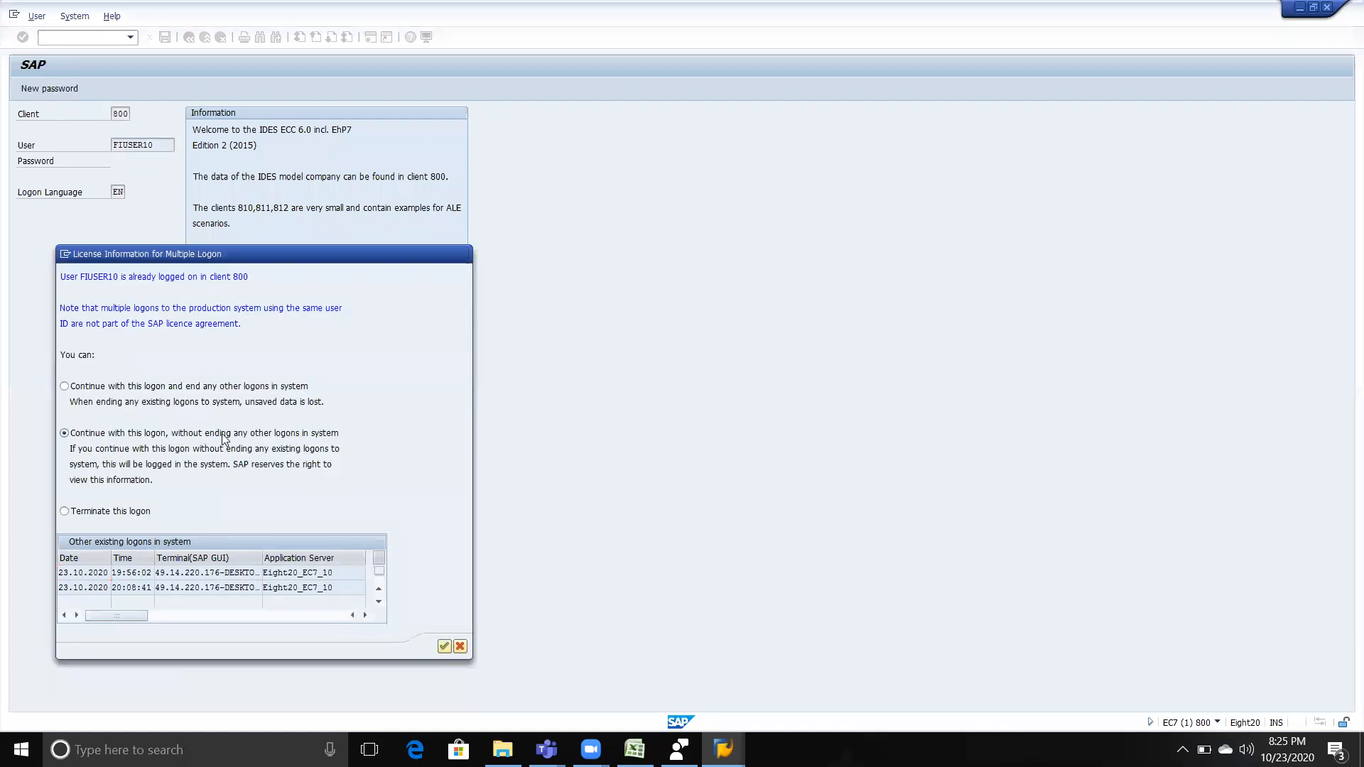
# - Reopen transaction KS01 and start cost center TVS2CC in controlling area TVS2, valid from 23.10.2020 to 31.12.9999
pyautogui.click(133, 38)
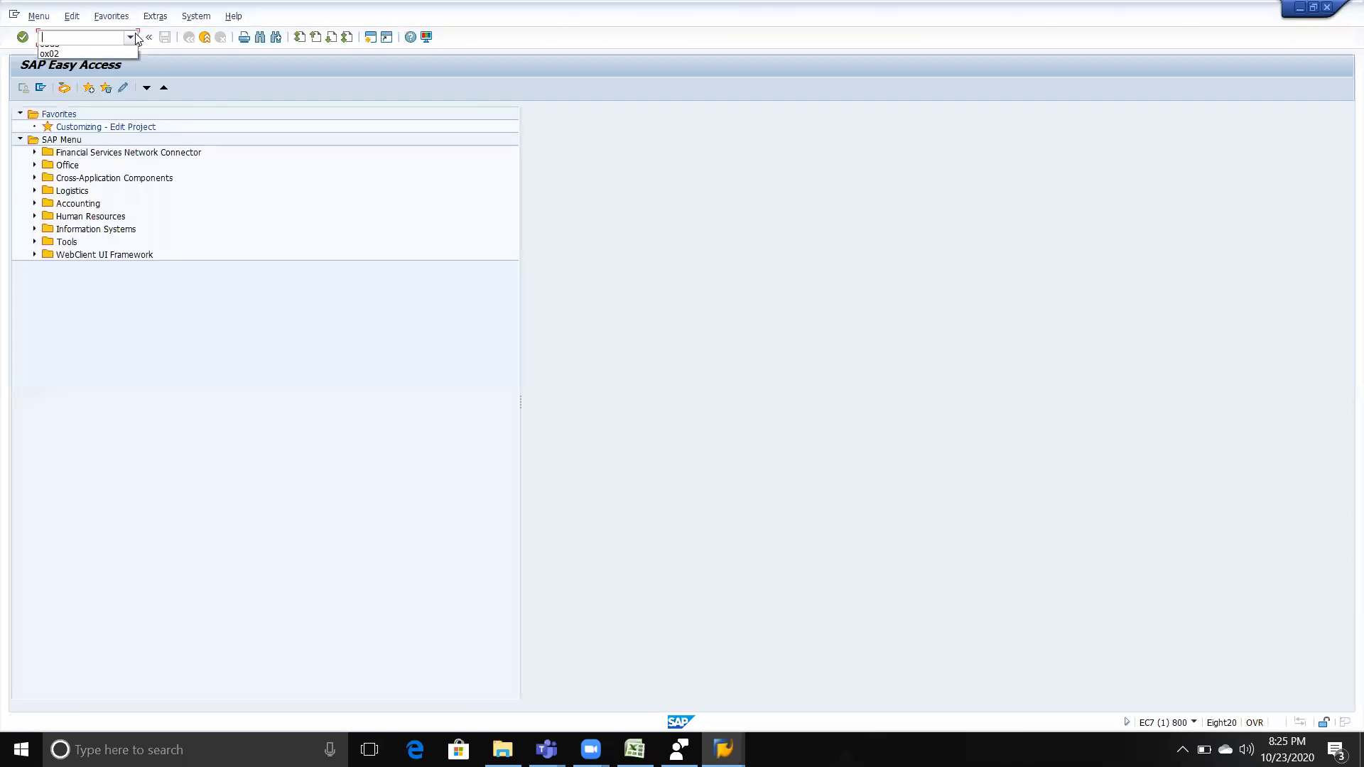
pyautogui.click(106, 58)
pyautogui.press('Return')
pyautogui.write('1000')
pyautogui.press('Tab')
pyautogui.press('Return')
pyautogui.press('space')
pyautogui.press('Down')
pyautogui.press('Tab')
pyautogui.press('space')
pyautogui.press('Down')
pyautogui.press('Return')
# - Enter tvs2vv as both the name and the description of the cost center
pyautogui.press('space')
pyautogui.press('Down')
pyautogui.press('Tab')
pyautogui.press('space')
pyautogui.press('Down')
pyautogui.press('Tab')
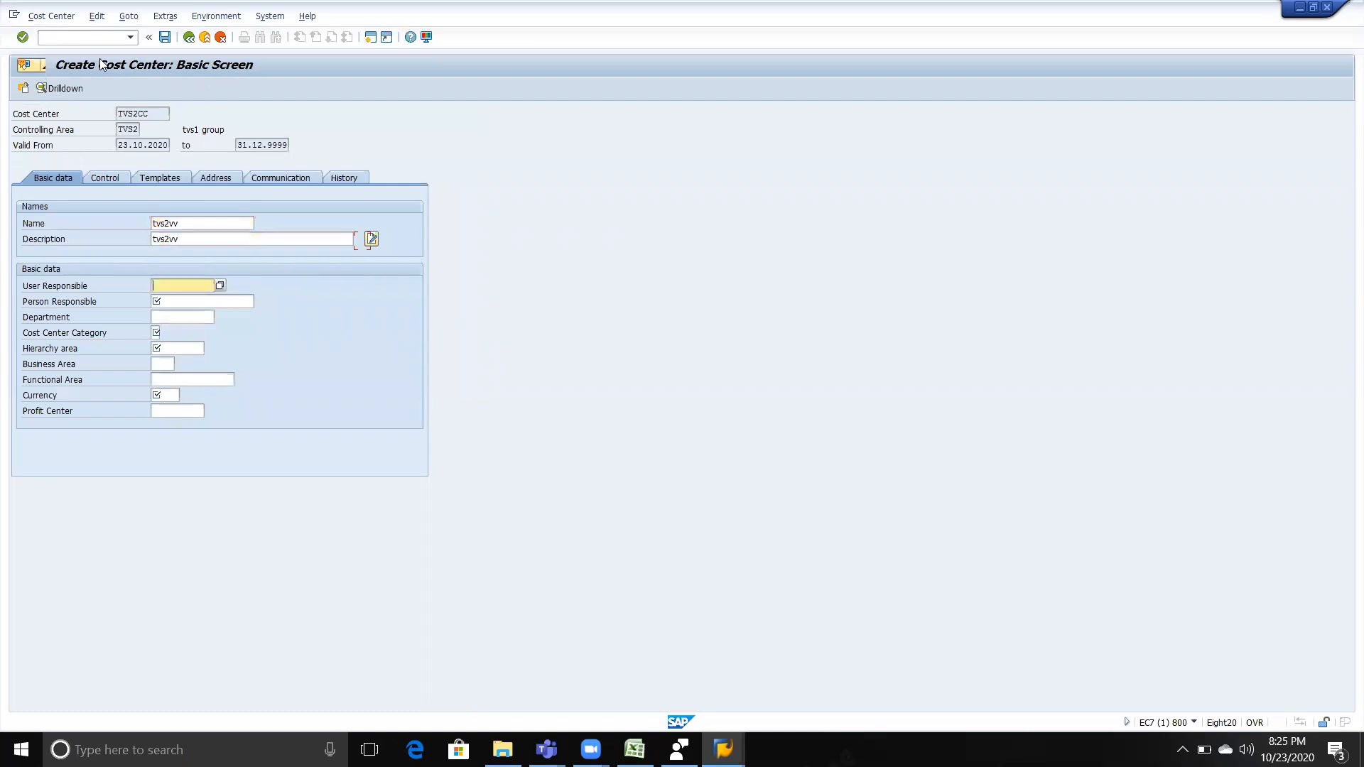
# - Fill in the name of the person responsible and set the department to production, leaving the user responsible empty
pyautogui.press('Tab')
pyautogui.press('space')
pyautogui.press('Down')
pyautogui.press('Tab')
pyautogui.press('space')
pyautogui.press('Down')
pyautogui.hotkey('shift', 'Tab')
pyautogui.press('space')
pyautogui.press('Down')
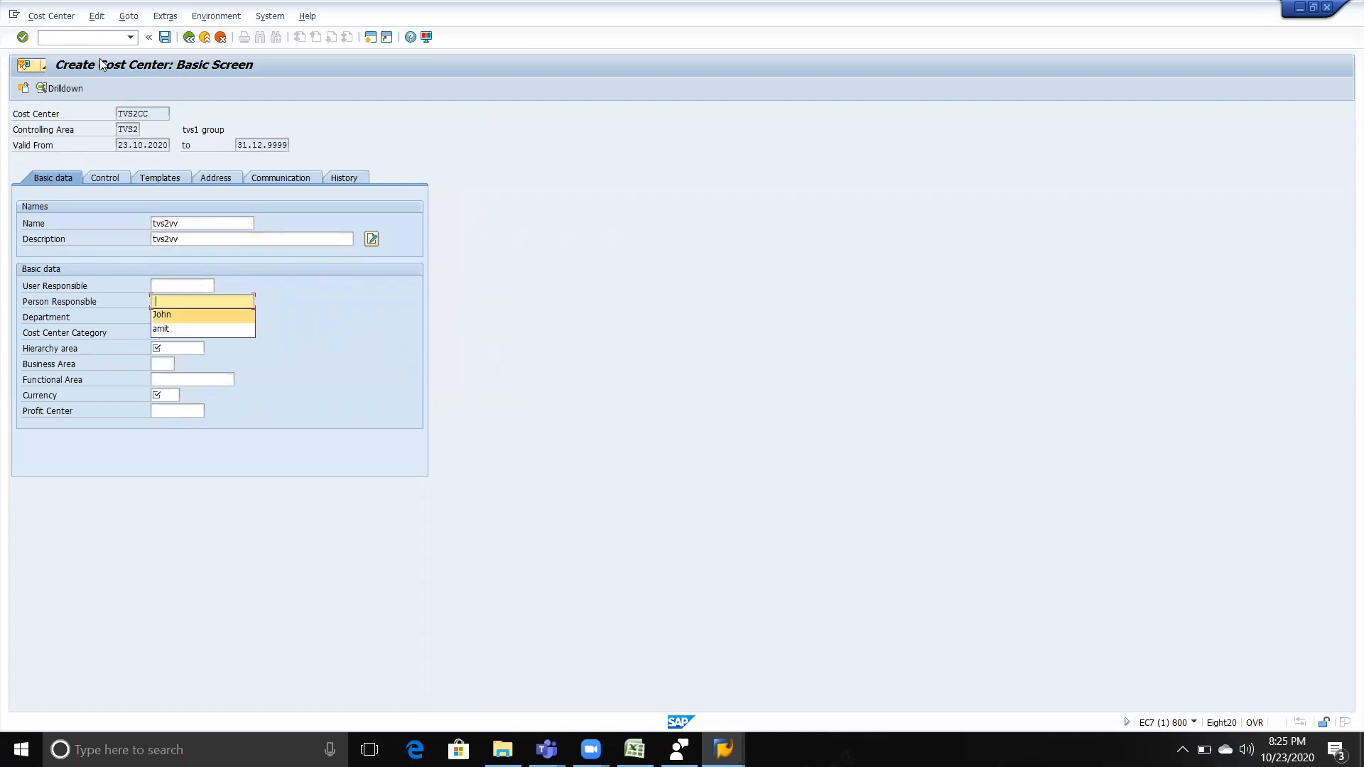
pyautogui.press('Return')
pyautogui.press('Tab')
pyautogui.press('Tab')
# - Set the cost center category to 1, the hierarchy area to TVS2SH and the business area to 20MU
pyautogui.write('1')
pyautogui.press('Tab')
pyautogui.press('space')
pyautogui.press('Down')
pyautogui.press('Return')
pyautogui.press('Tab')
pyautogui.press('Down')
pyautogui.press('Return')
# - Set the cost center's functional area to 0100 and its currency to INR
pyautogui.press('Tab')
pyautogui.press('space')
pyautogui.press('Down')
pyautogui.press('Return')
pyautogui.press('Tab')
pyautogui.press('space')
pyautogui.press('Down')
pyautogui.press('Return')
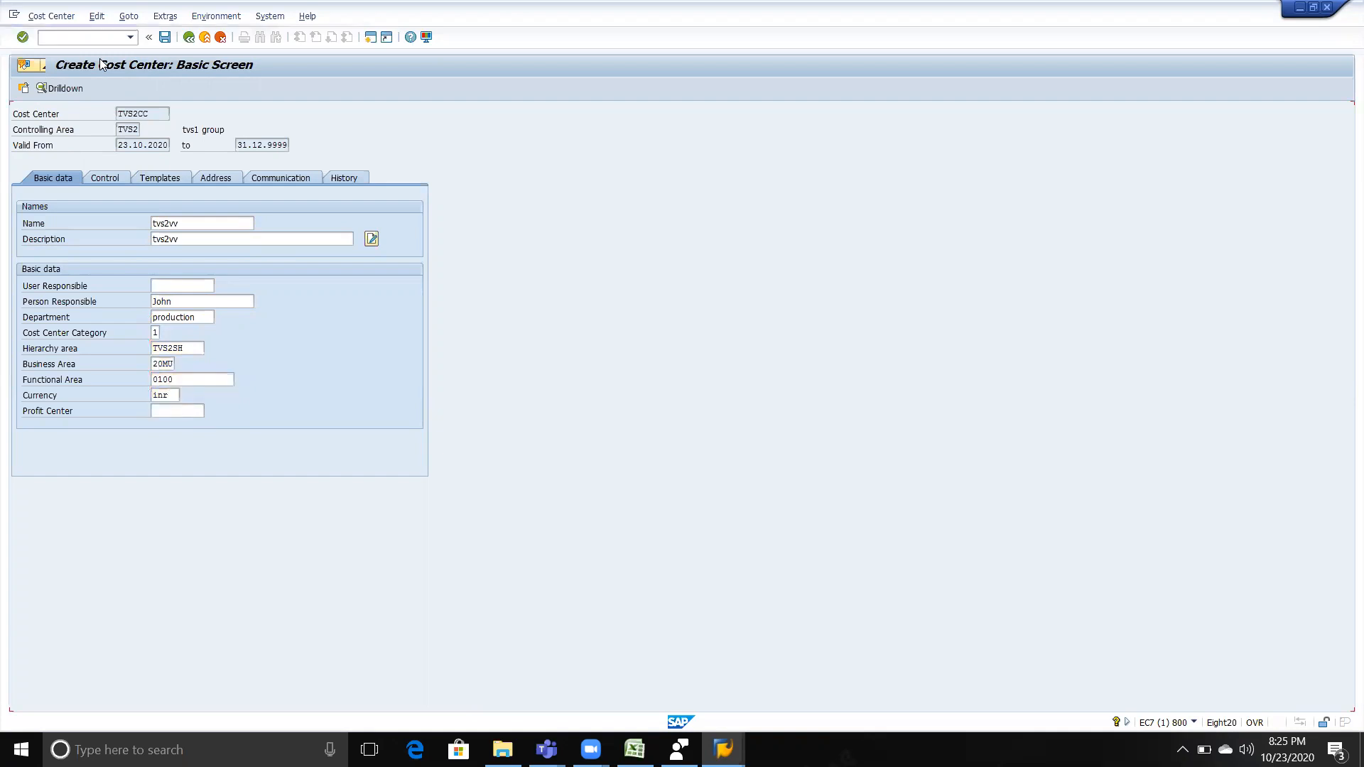
# - Confirm the basic data without a profit center and save cost center TVS2CC
pyautogui.press('Return')
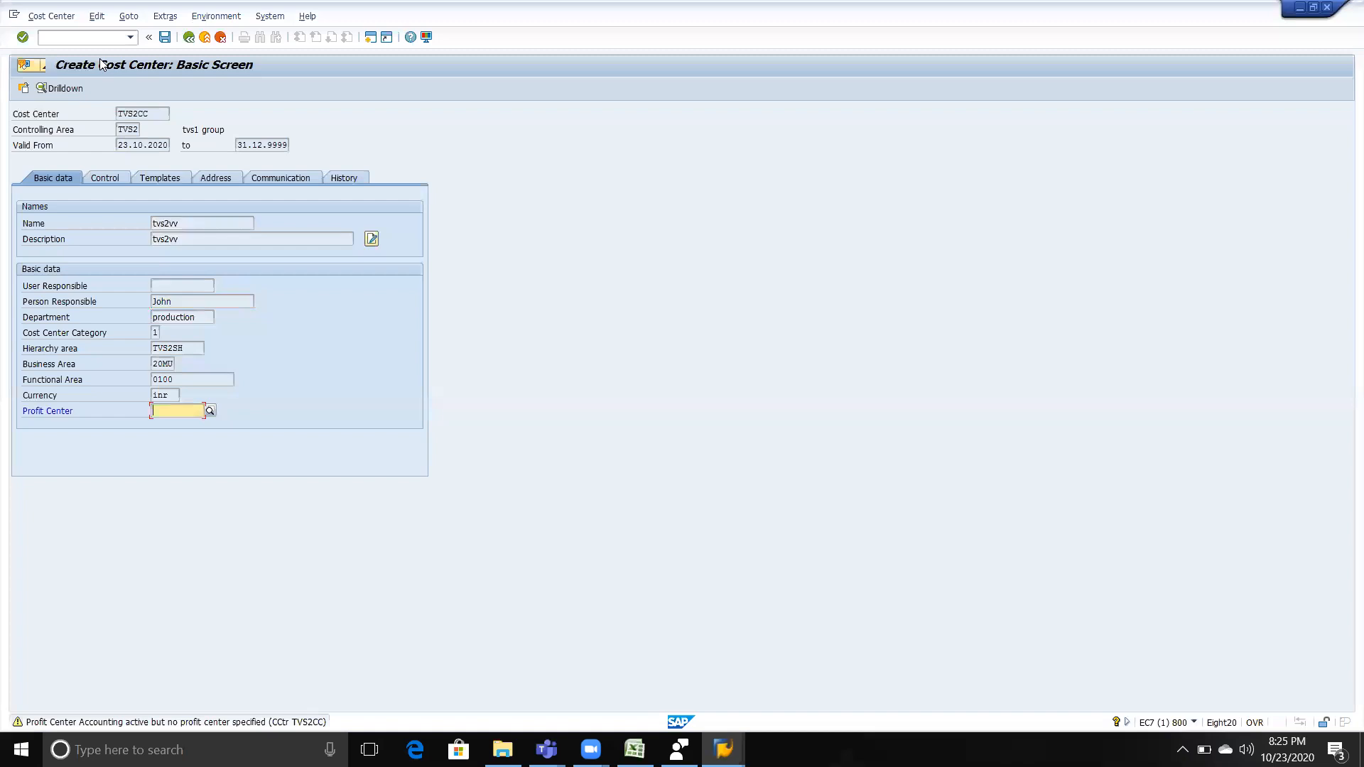
pyautogui.press('Return')
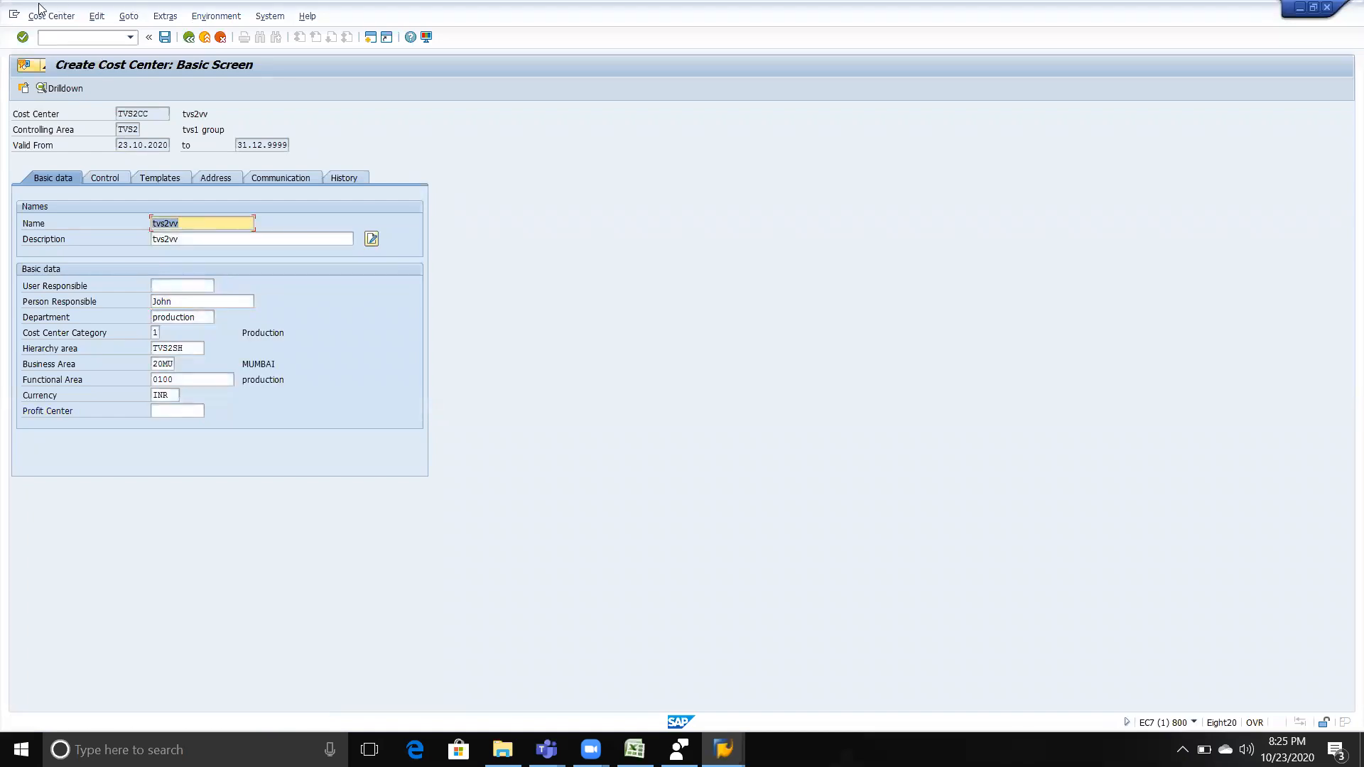
pyautogui.click(166, 38)
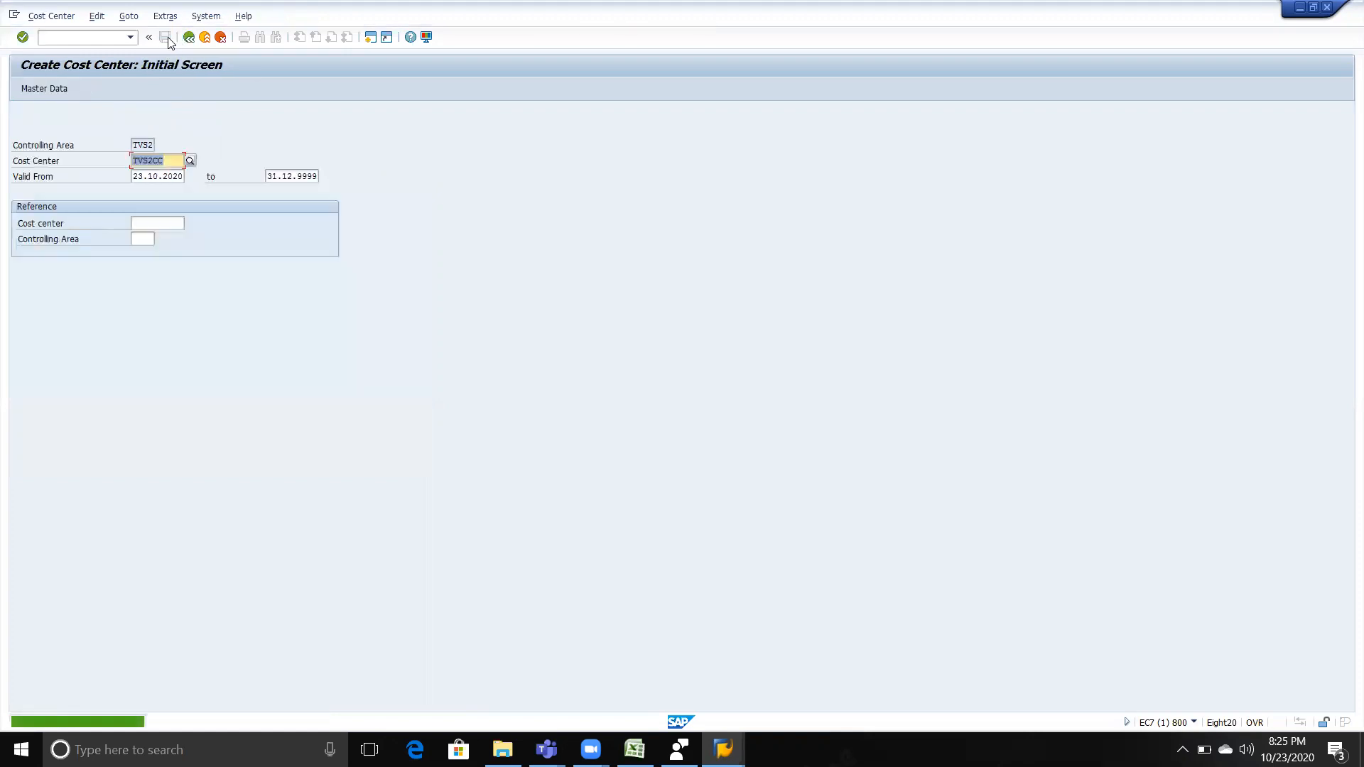
pyautogui.press('Right')
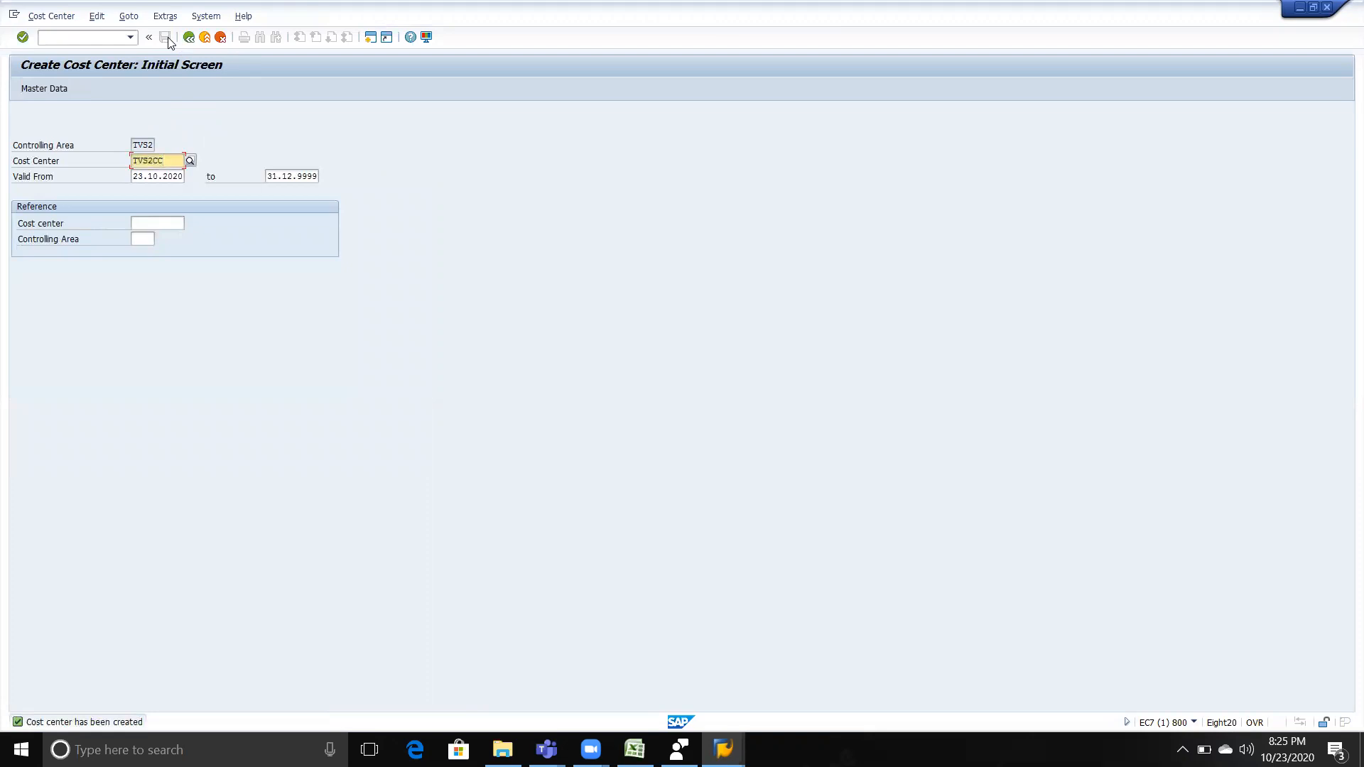
# - Copy the cost element code KA01 from the Excel cost structure table and start transaction KA01 in SAP
pyautogui.hotkey('alt', 'Tab')
pyautogui.hotkey('alt', 'Tab')
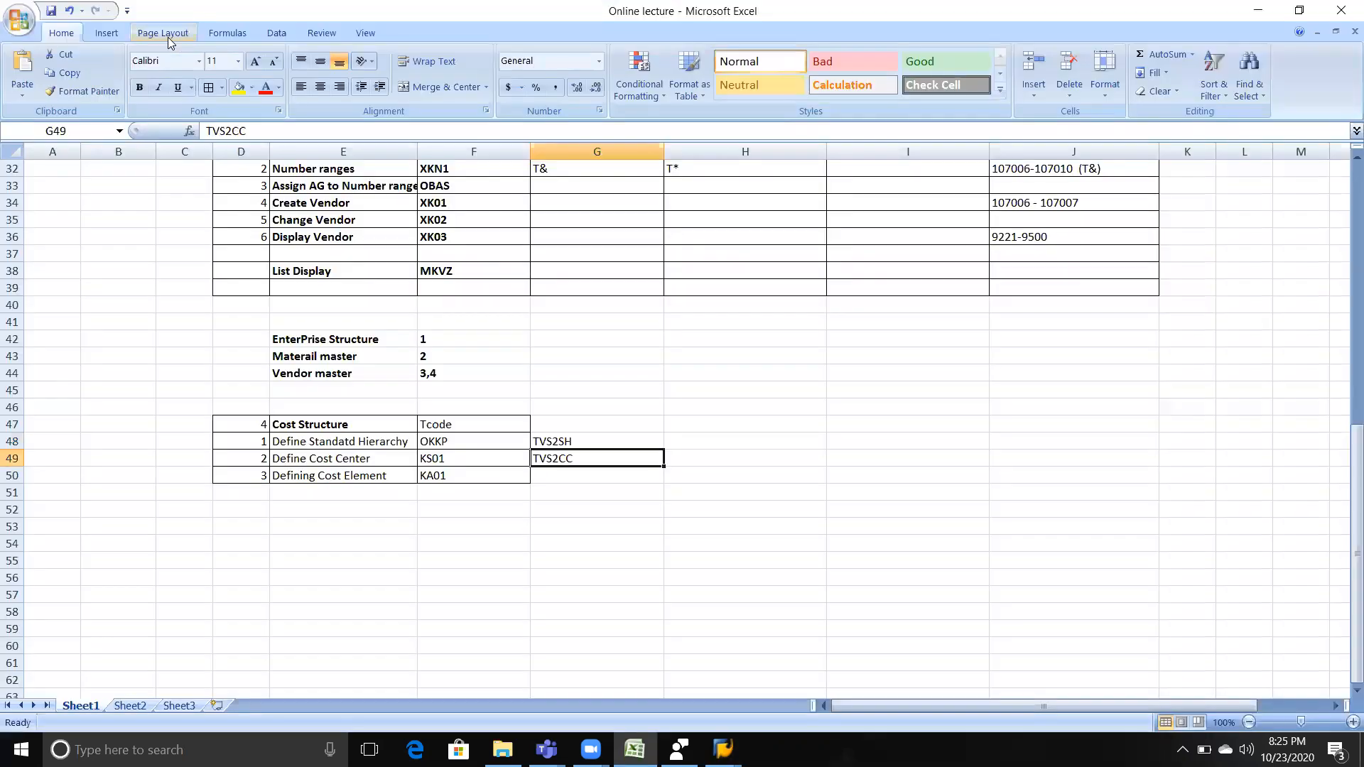
pyautogui.press('Left')
pyautogui.press('Down')
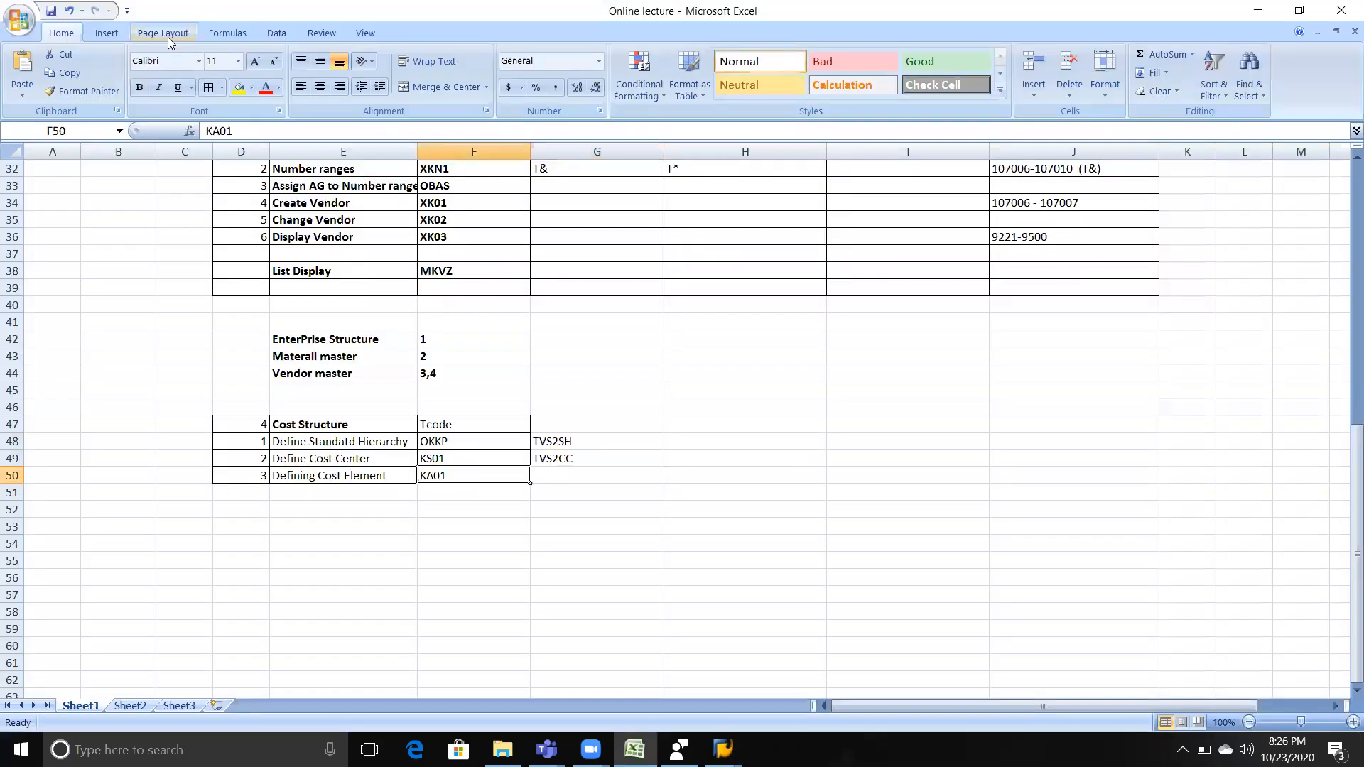
pyautogui.hotkey('ctrl', 'c')
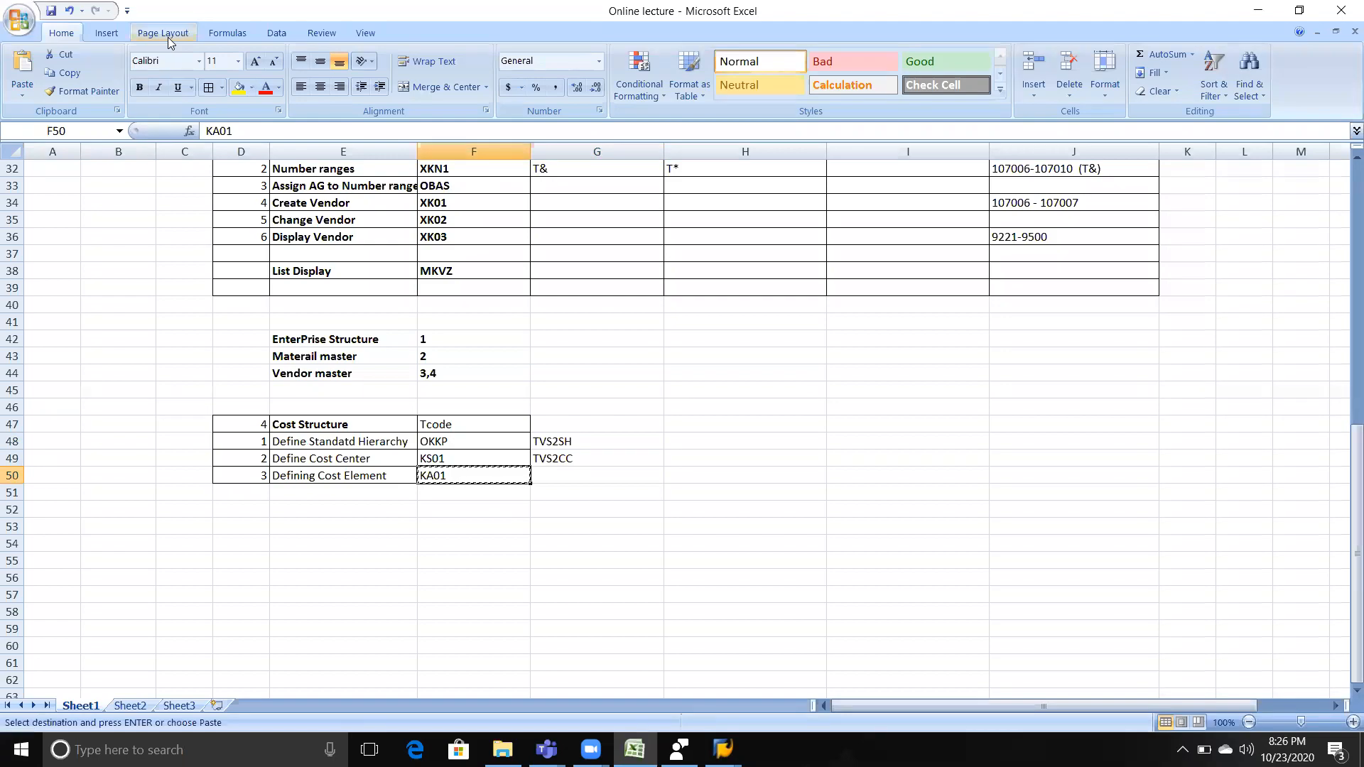
pyautogui.hotkey('alt', 'Tab')
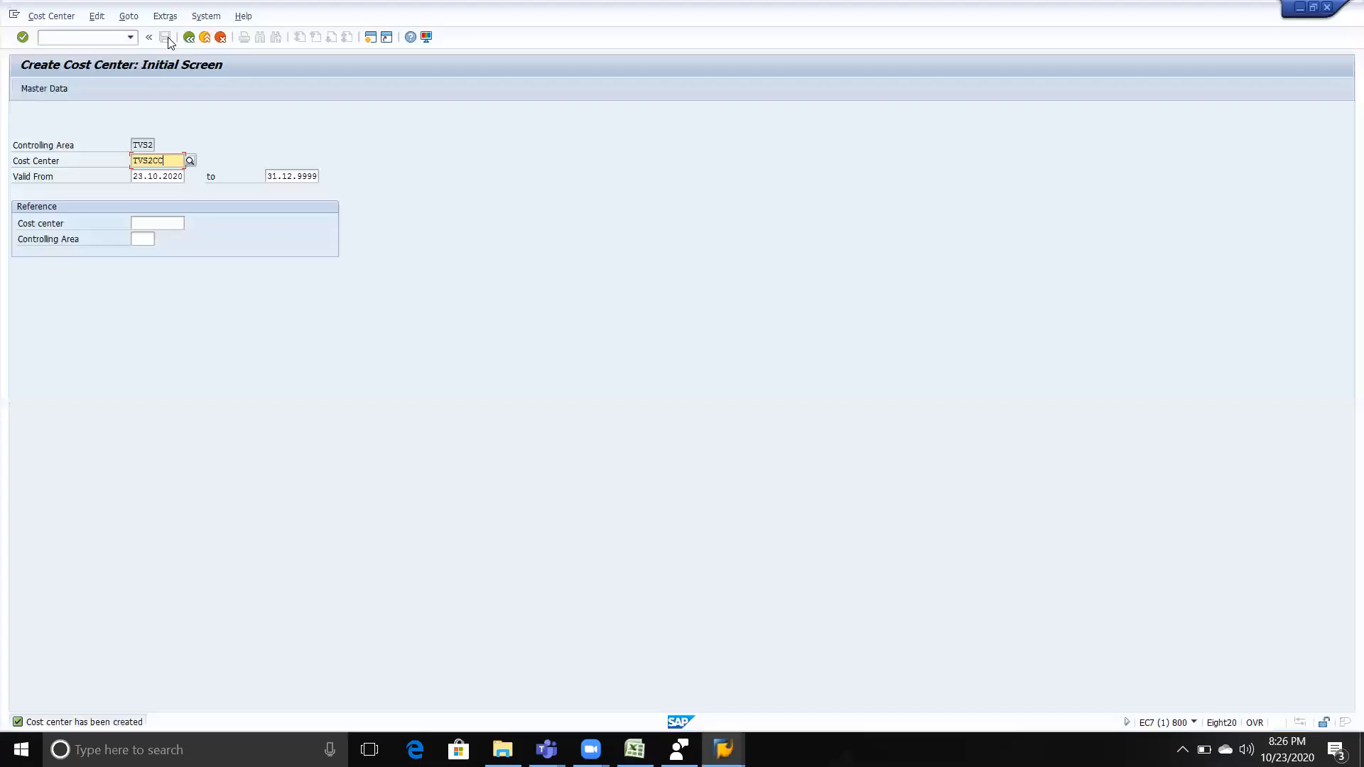
pyautogui.click(76, 33)
pyautogui.write('/nka01')
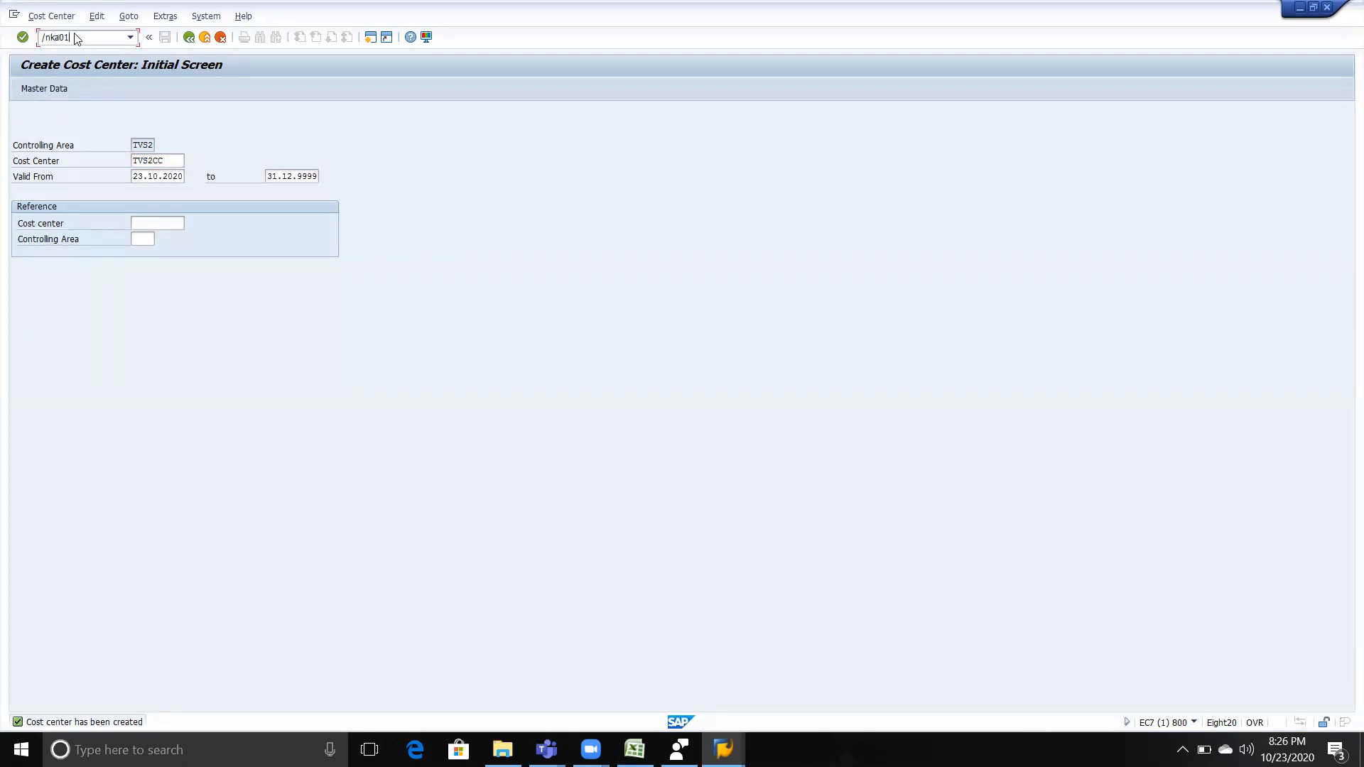
pyautogui.press('Return')
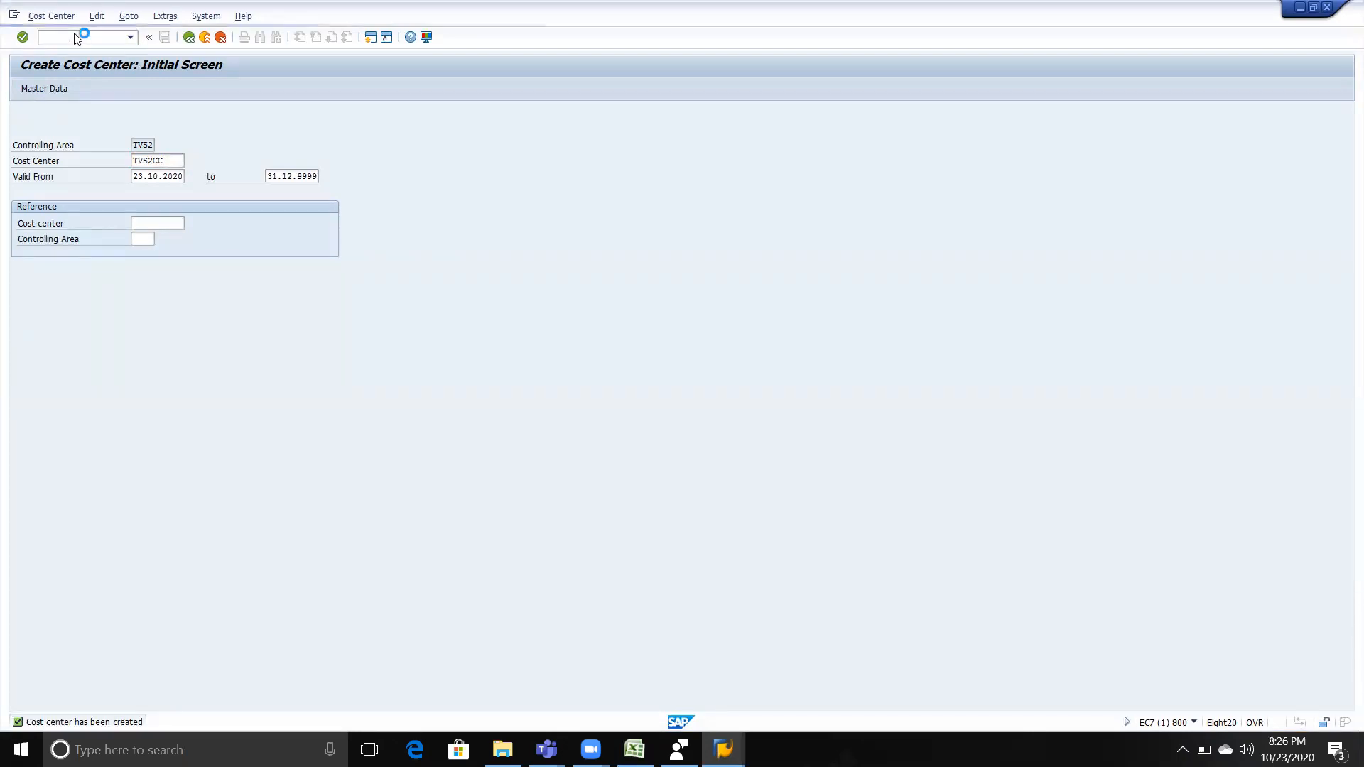
# - Switch to Excel and record cost element 400000 in cell G50 beside KA01, aligned left
pyautogui.hotkey('alt', 'Tab')
pyautogui.press('Up')
pyautogui.press('Up')
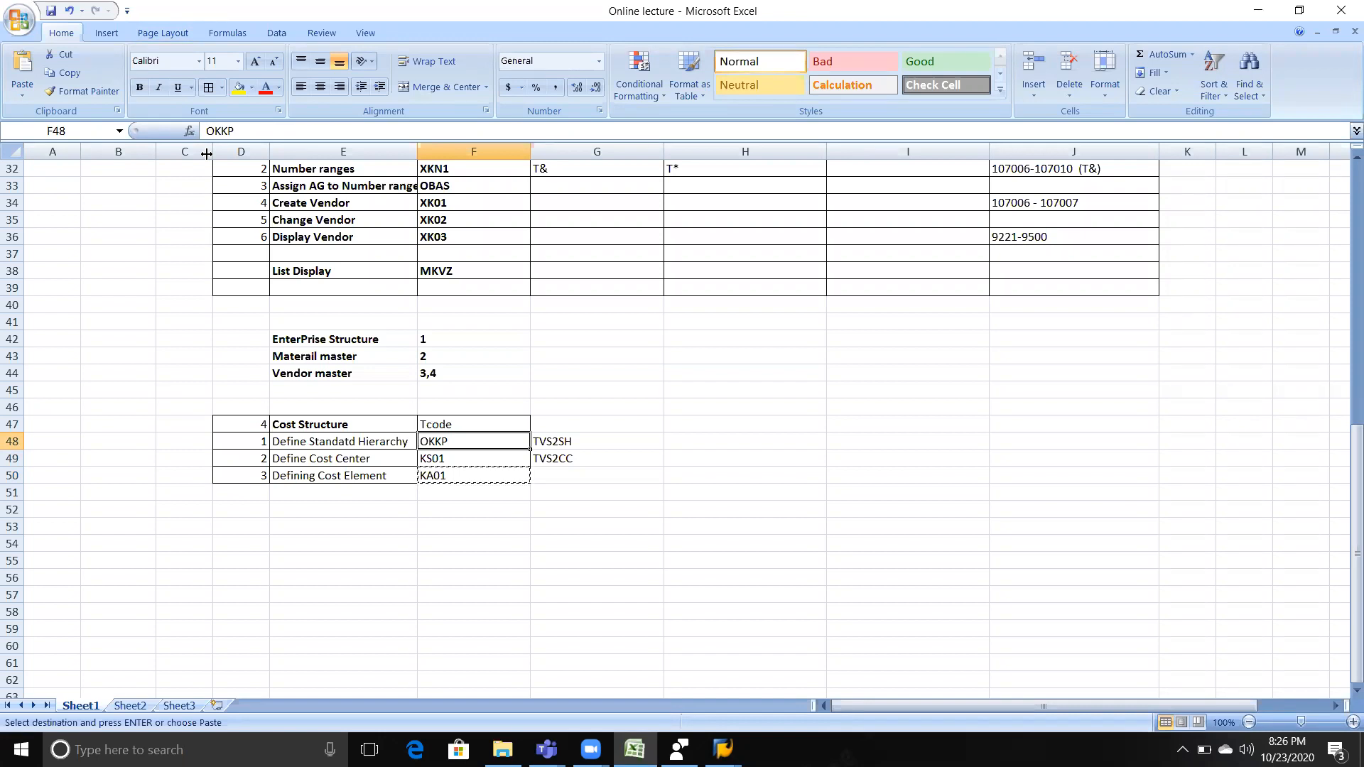
pyautogui.press('Down')
pyautogui.press('Down')
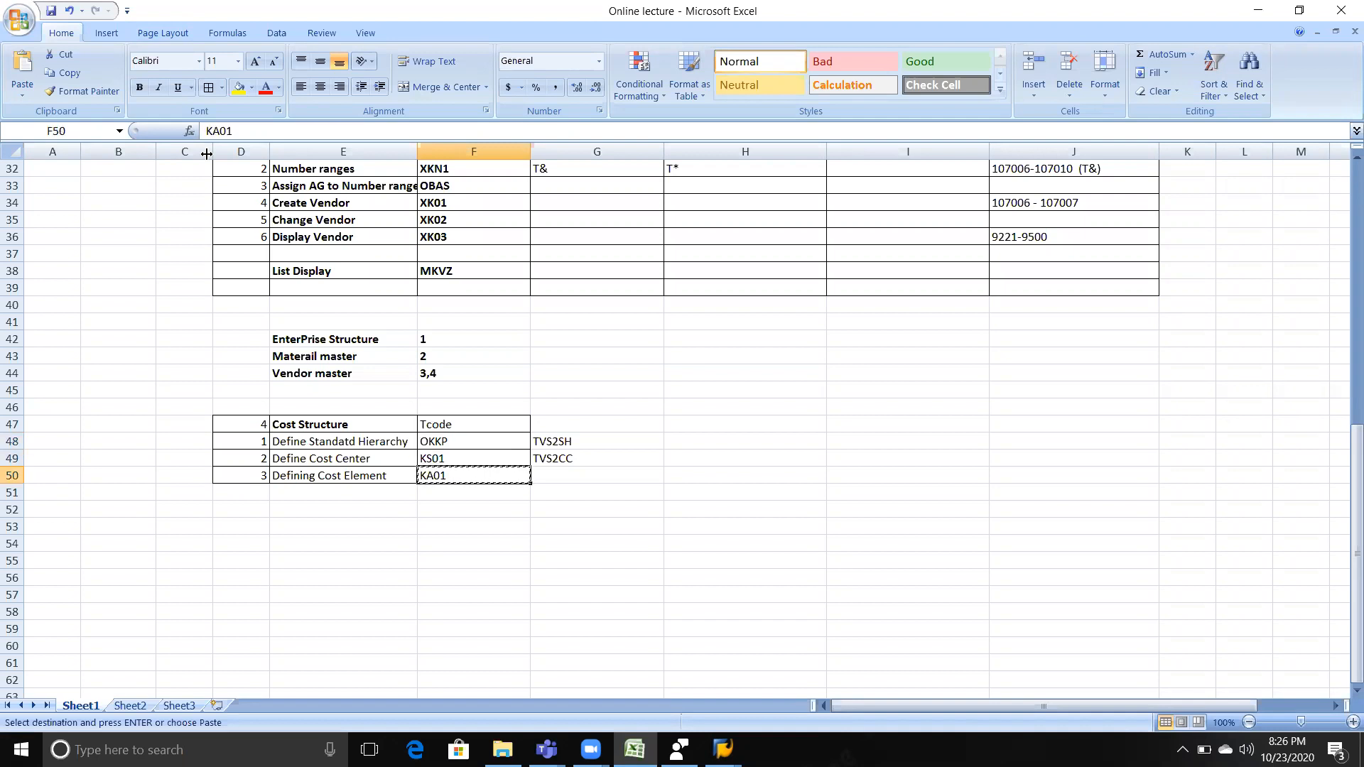
pyautogui.press('Left')
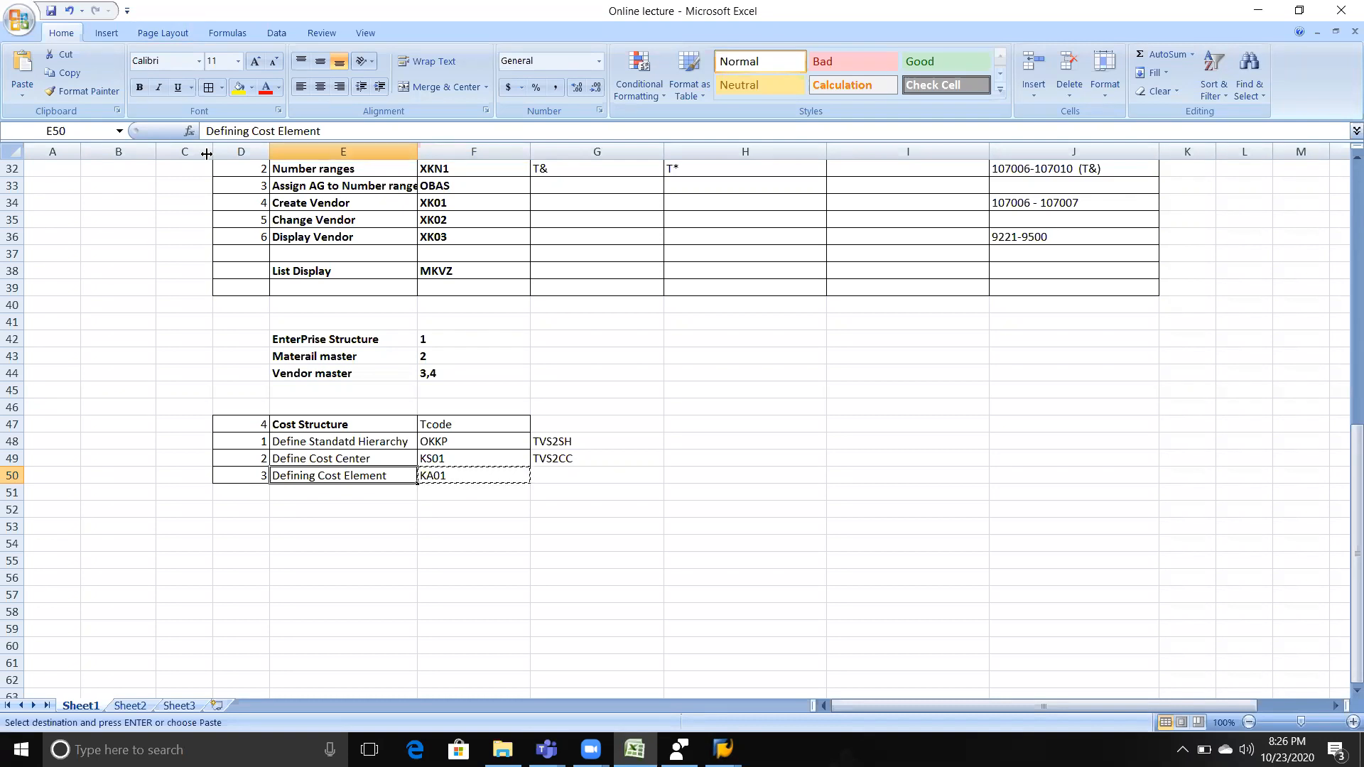
pyautogui.press('Right')
pyautogui.press('Right')
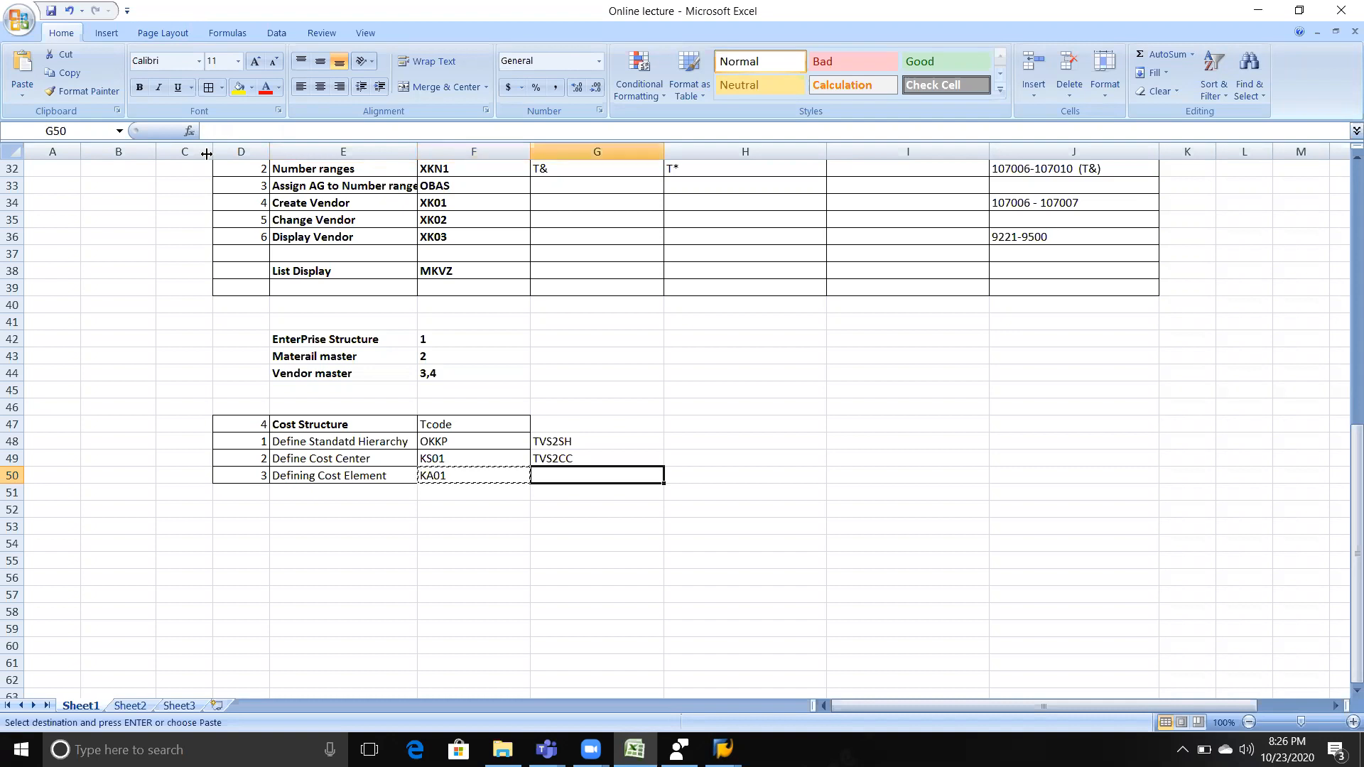
pyautogui.write('400')
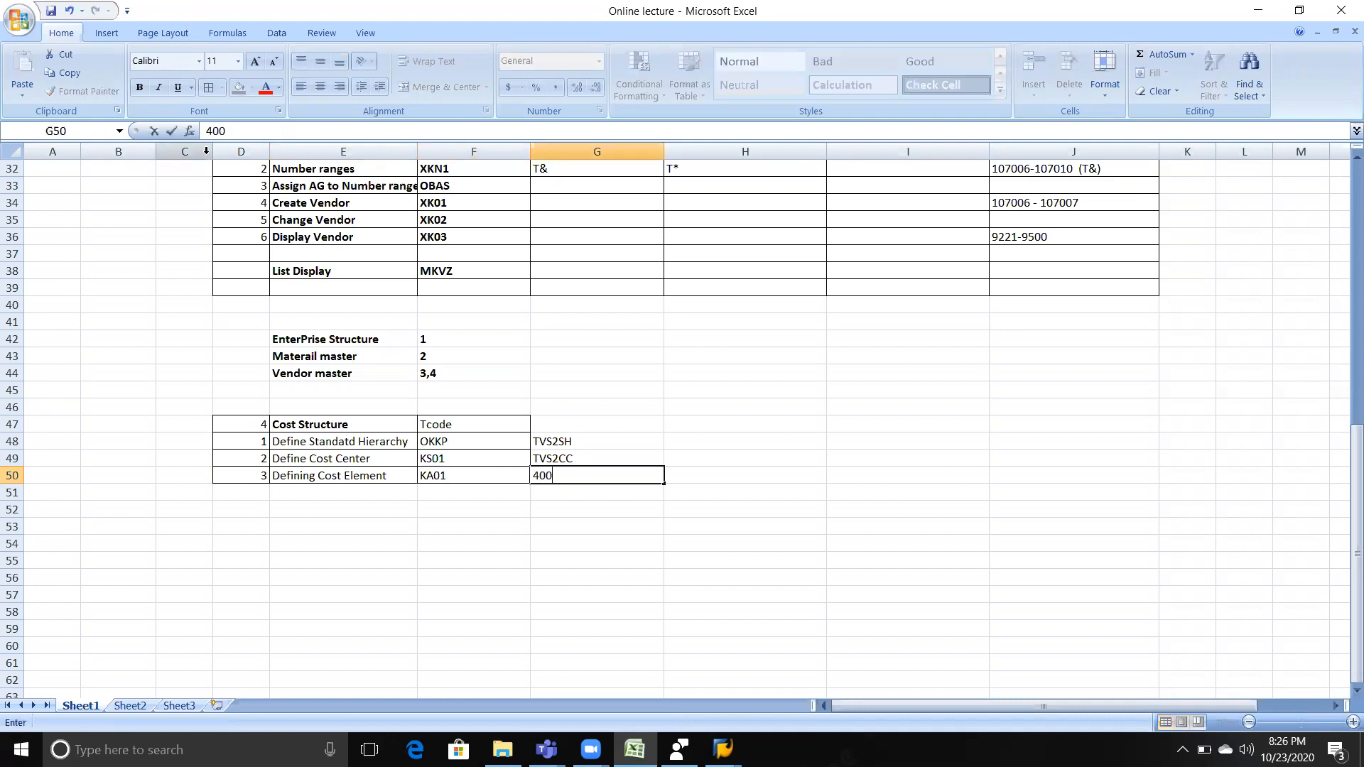
pyautogui.write('000')
pyautogui.press('Right')
pyautogui.press('Left')
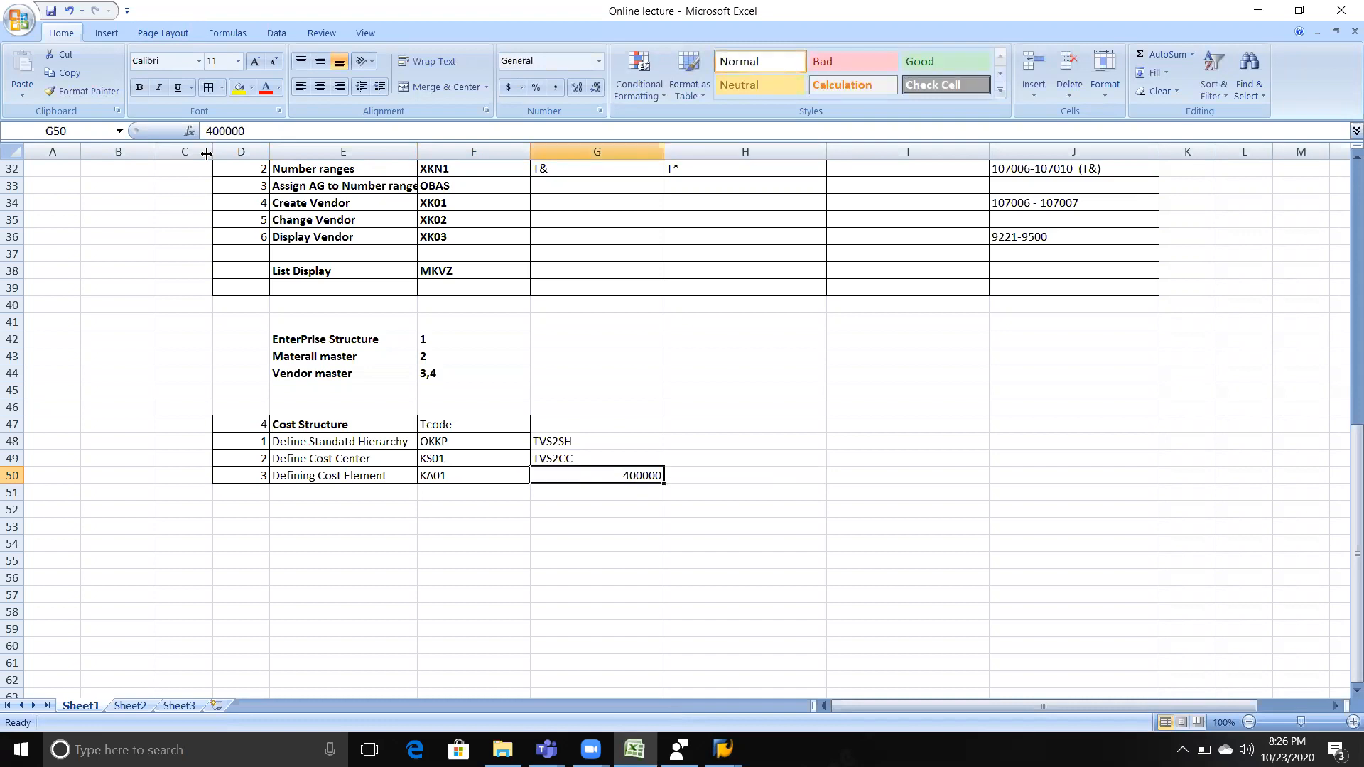
pyautogui.click(298, 86)
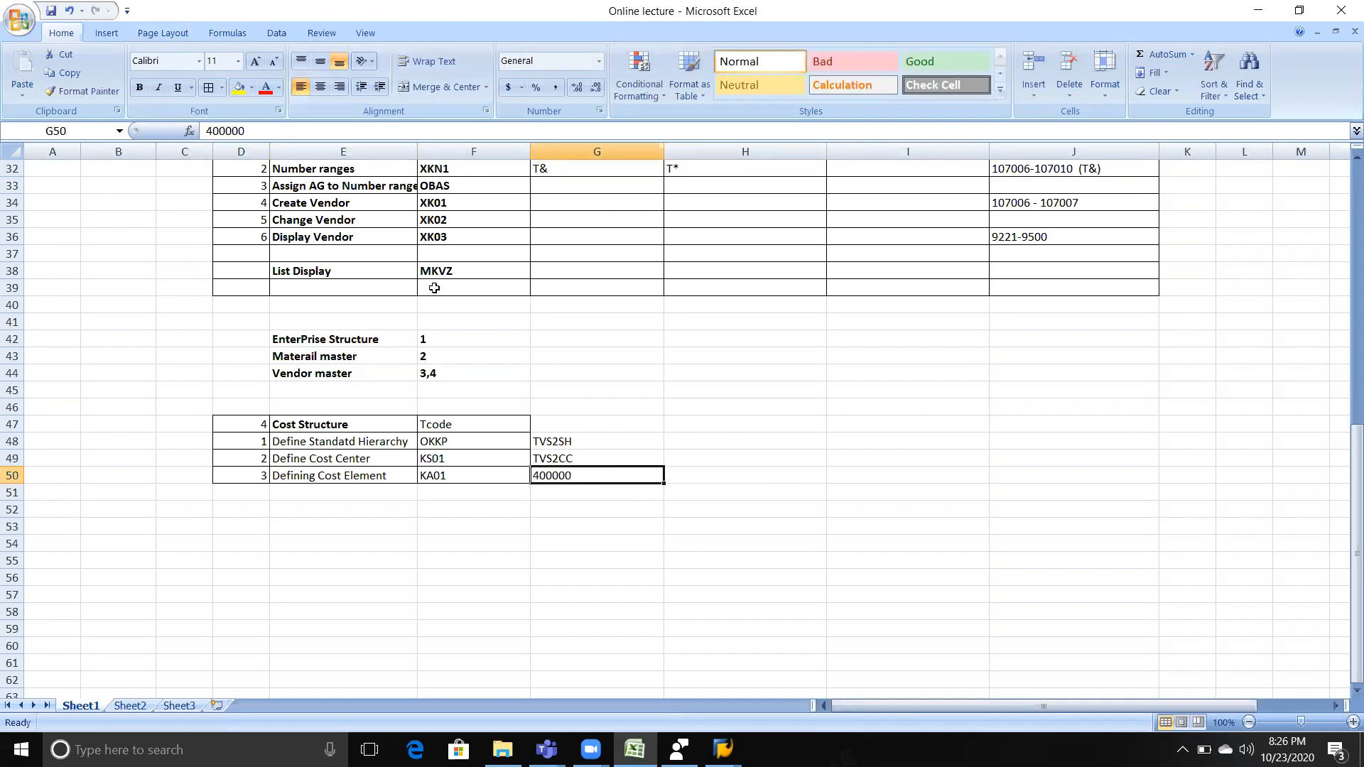
pyautogui.write('a')
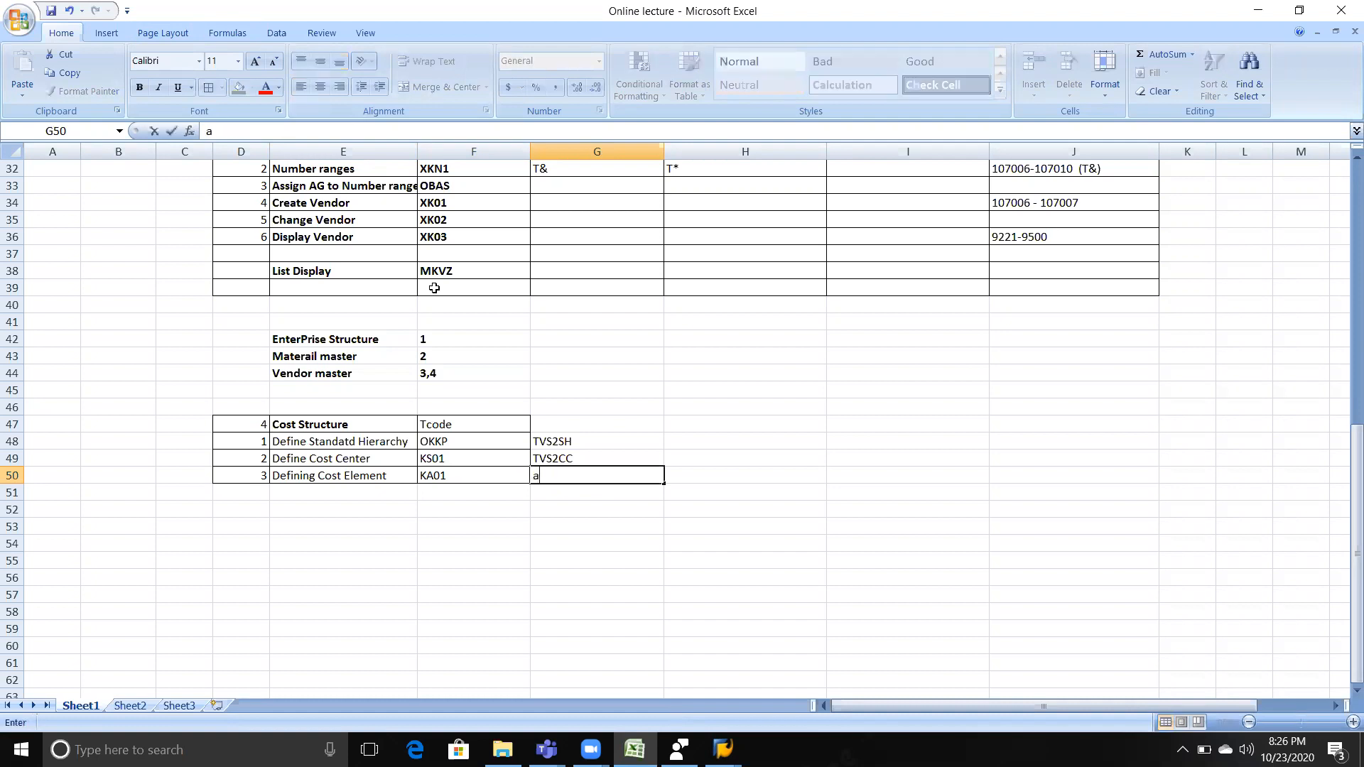
pyautogui.press('Tab')
pyautogui.hotkey('ctrl', 'z')
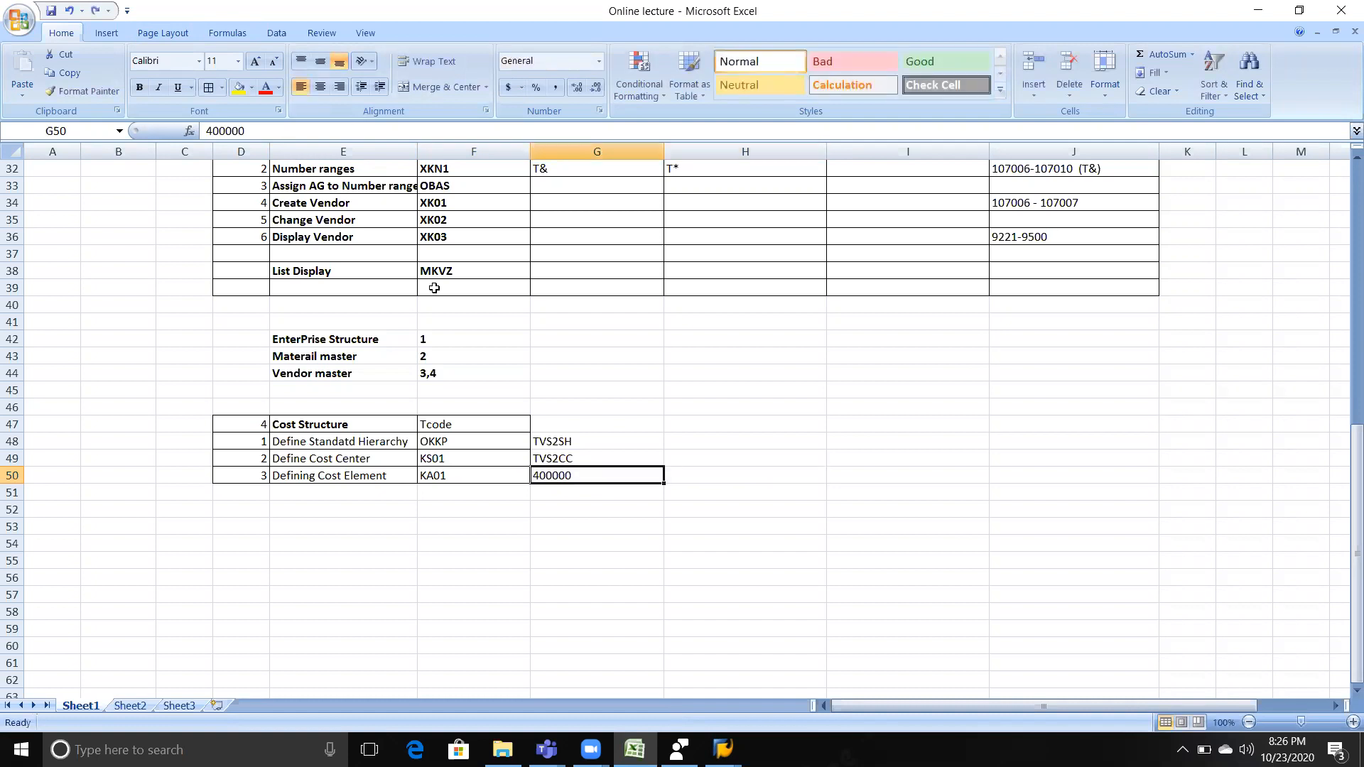
# - Return to SAP and enter cost element 400000, valid from 23.10.2020, and continue to its basic data
pyautogui.hotkey('alt', 'Tab')
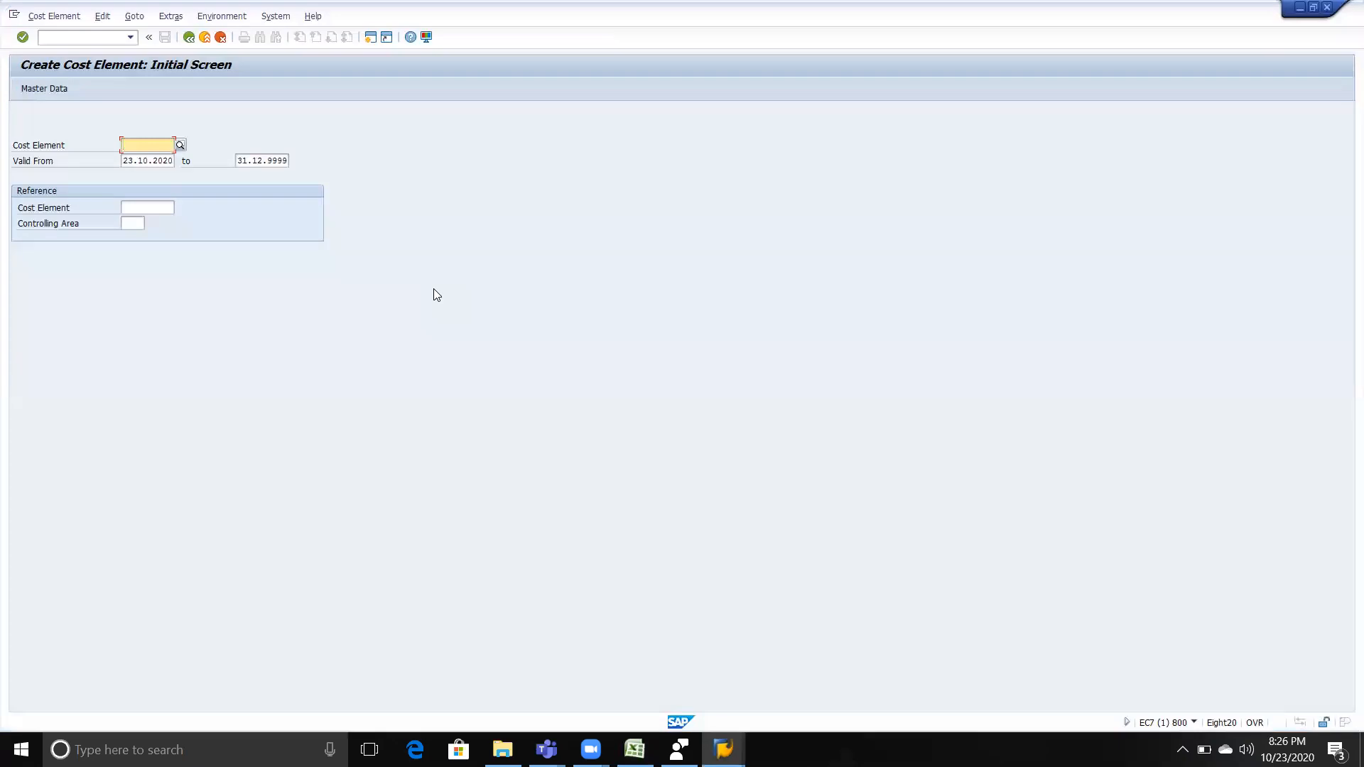
pyautogui.write('400000')
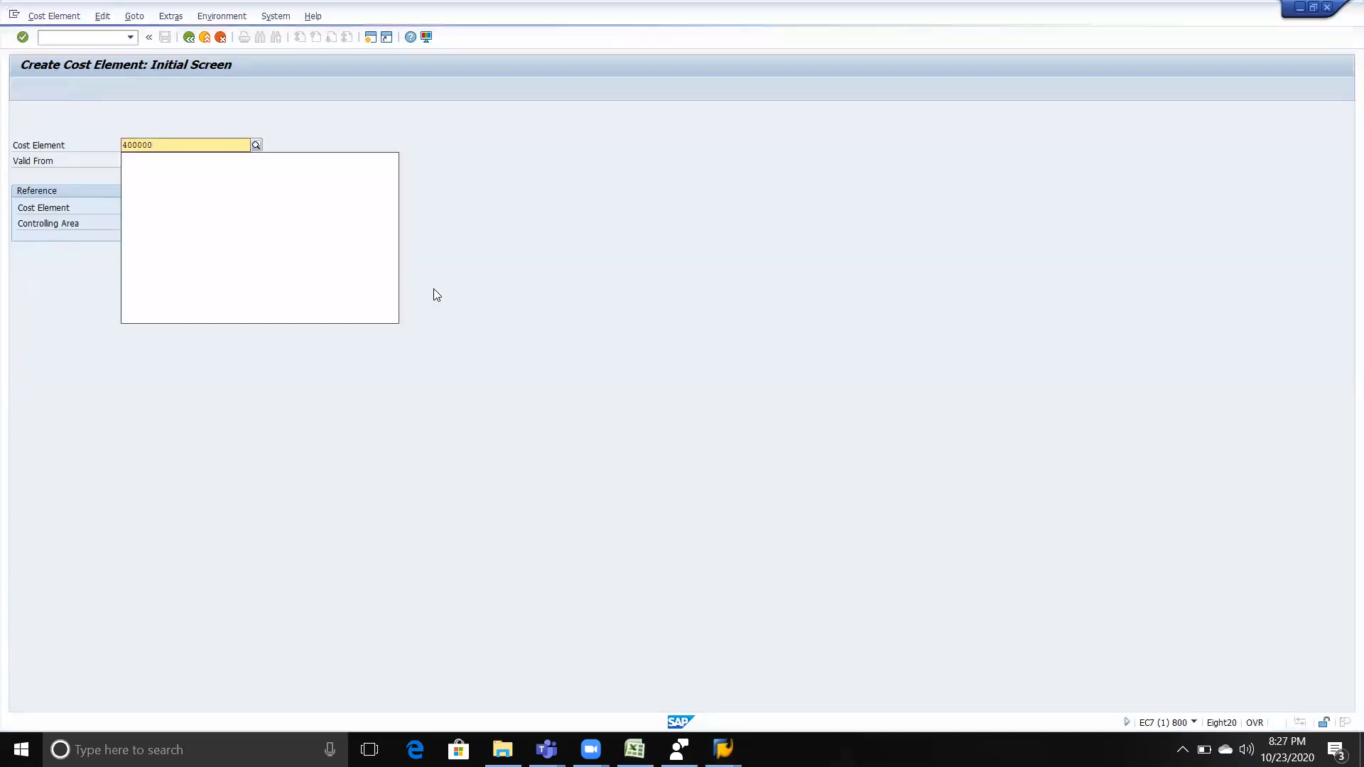
pyautogui.press('Tab')
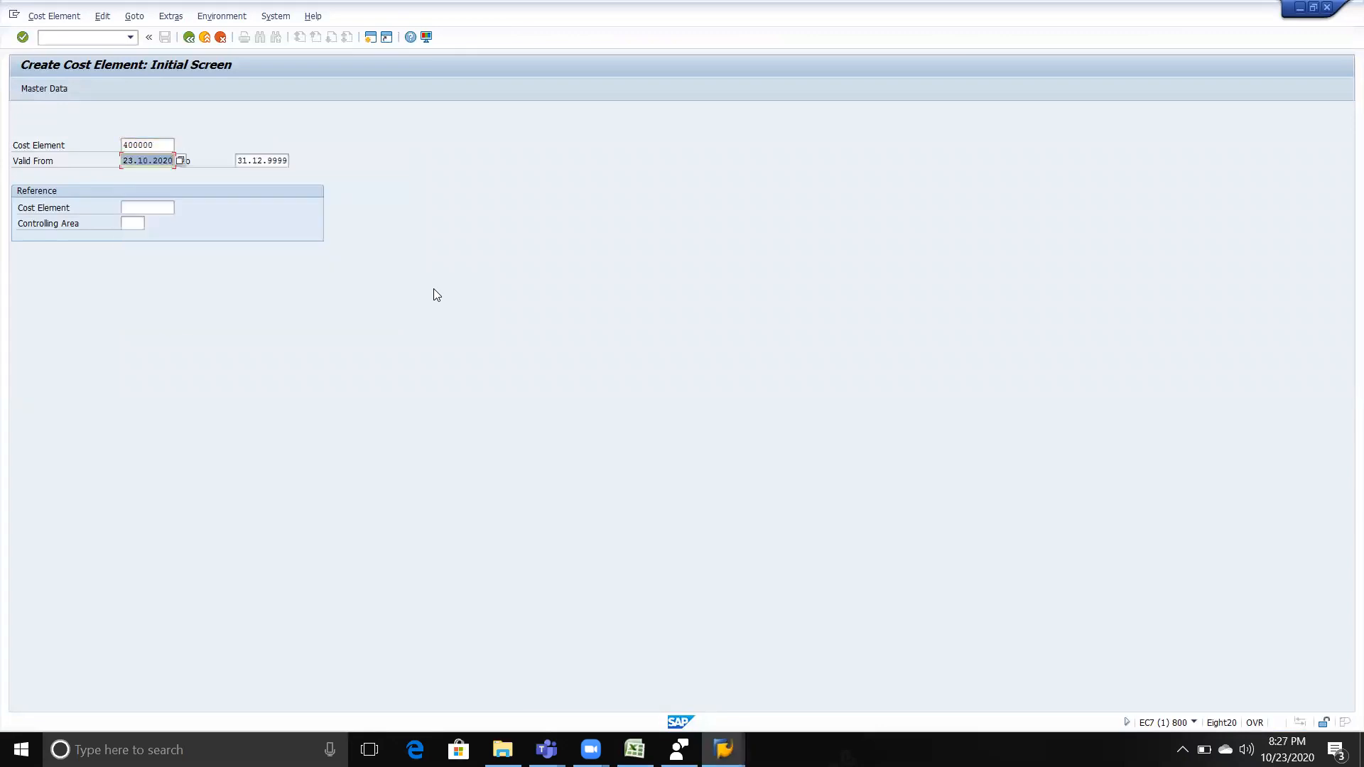
pyautogui.click(171, 146)
pyautogui.press('Return')
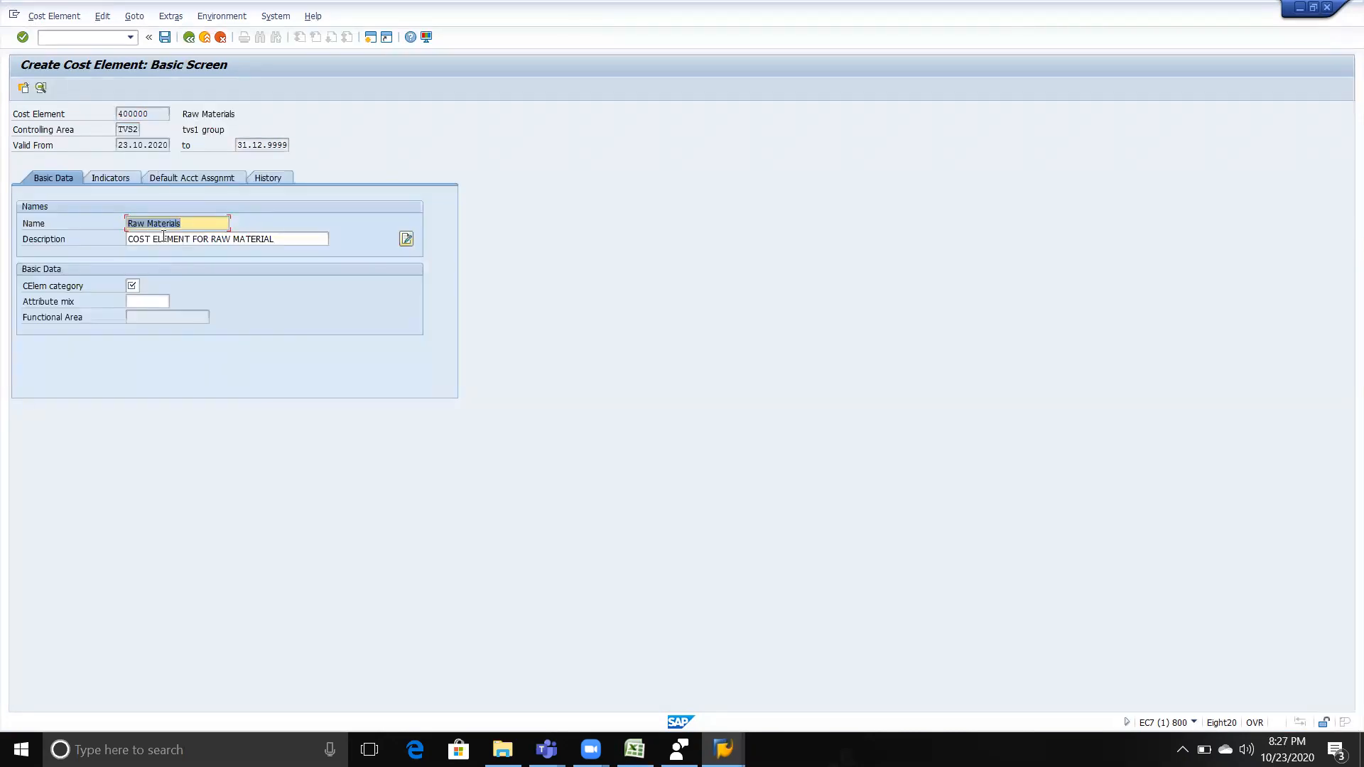
# - Bring up the possible cost element categories for cost element 400000 and examine the entries, from primary costs to external settlement
pyautogui.click(186, 223)
pyautogui.click(130, 286)
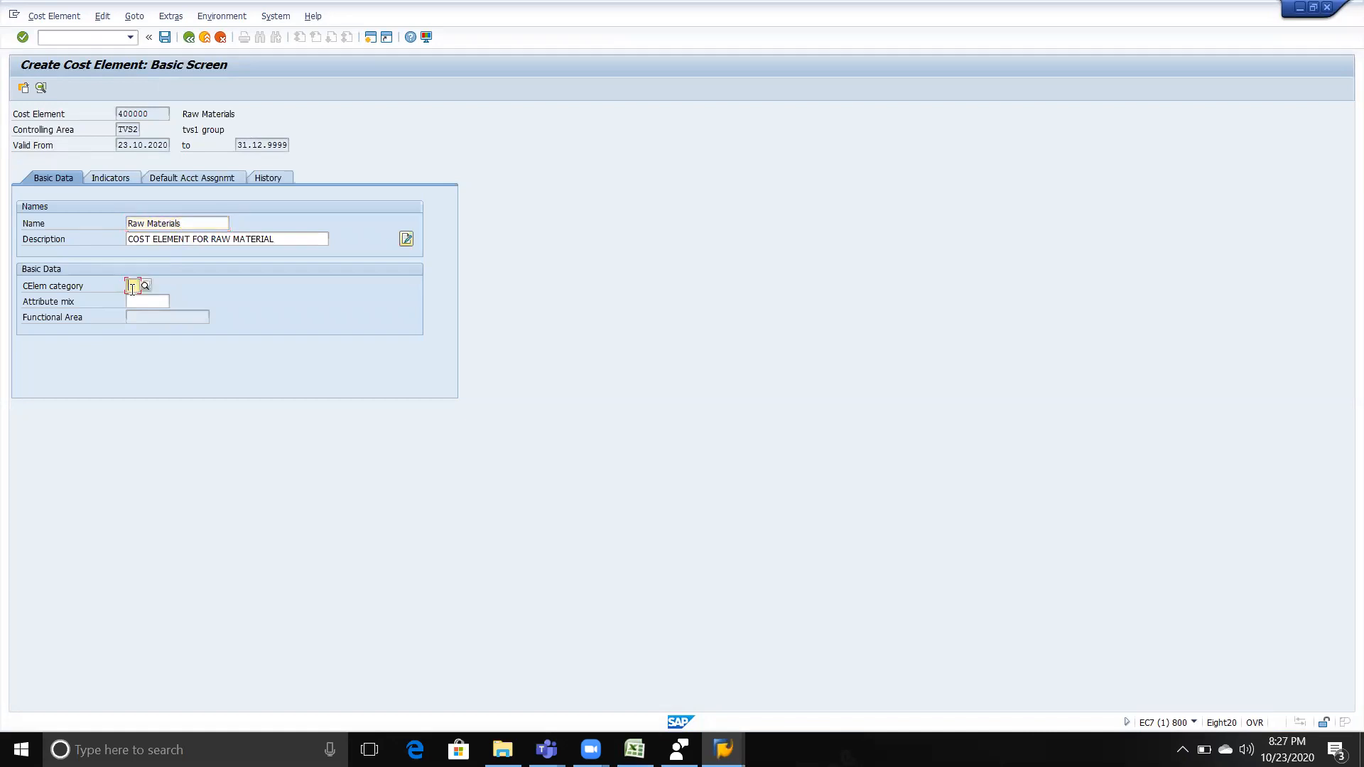
pyautogui.press('F4')
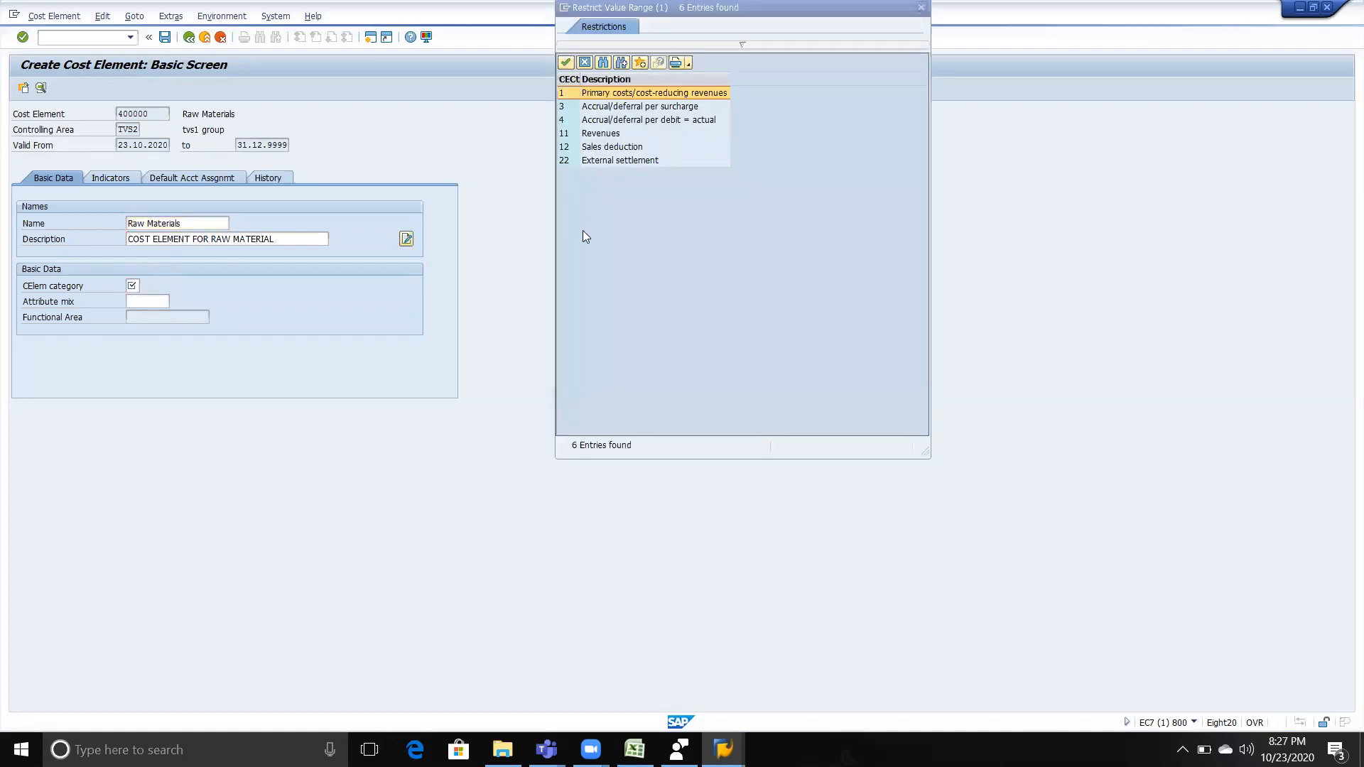
pyautogui.moveTo(771, 11); pyautogui.dragTo(514, 231)
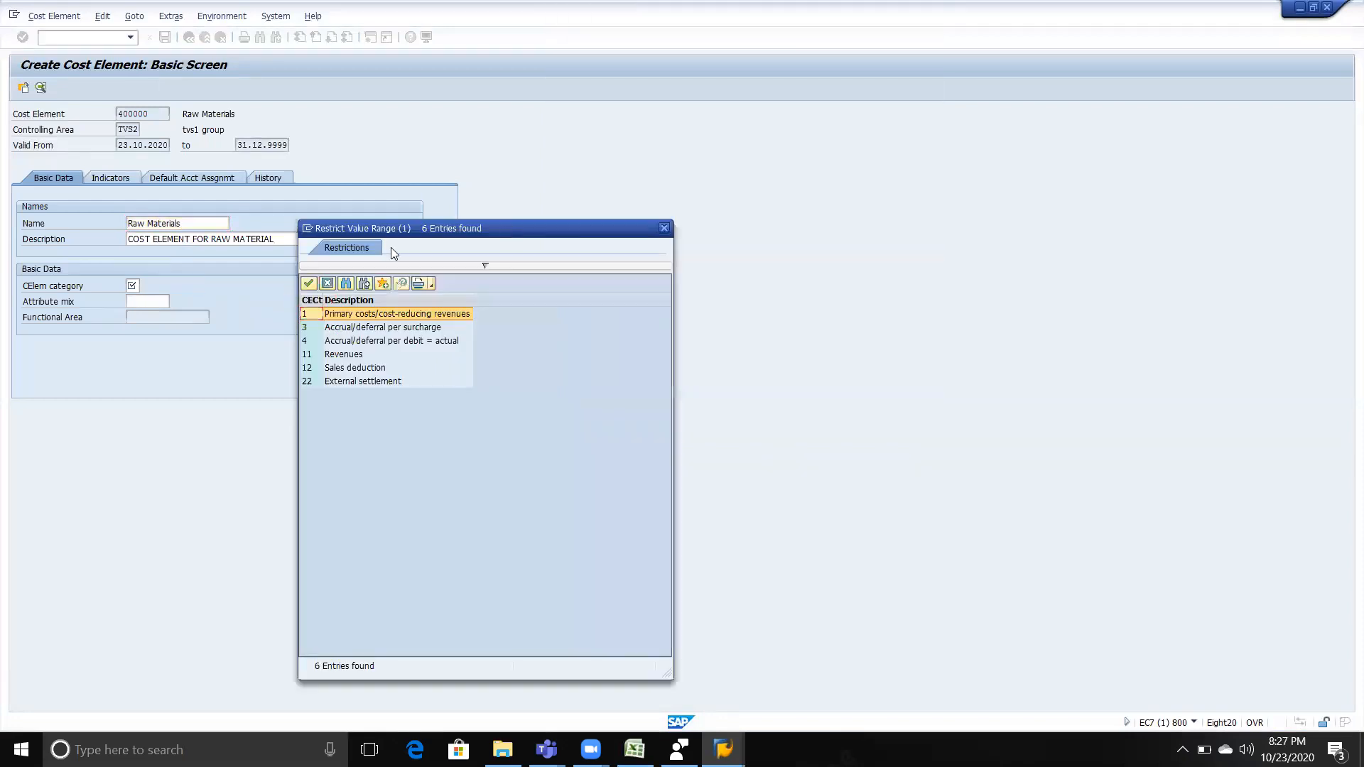
pyautogui.click(361, 329)
pyautogui.click(351, 343)
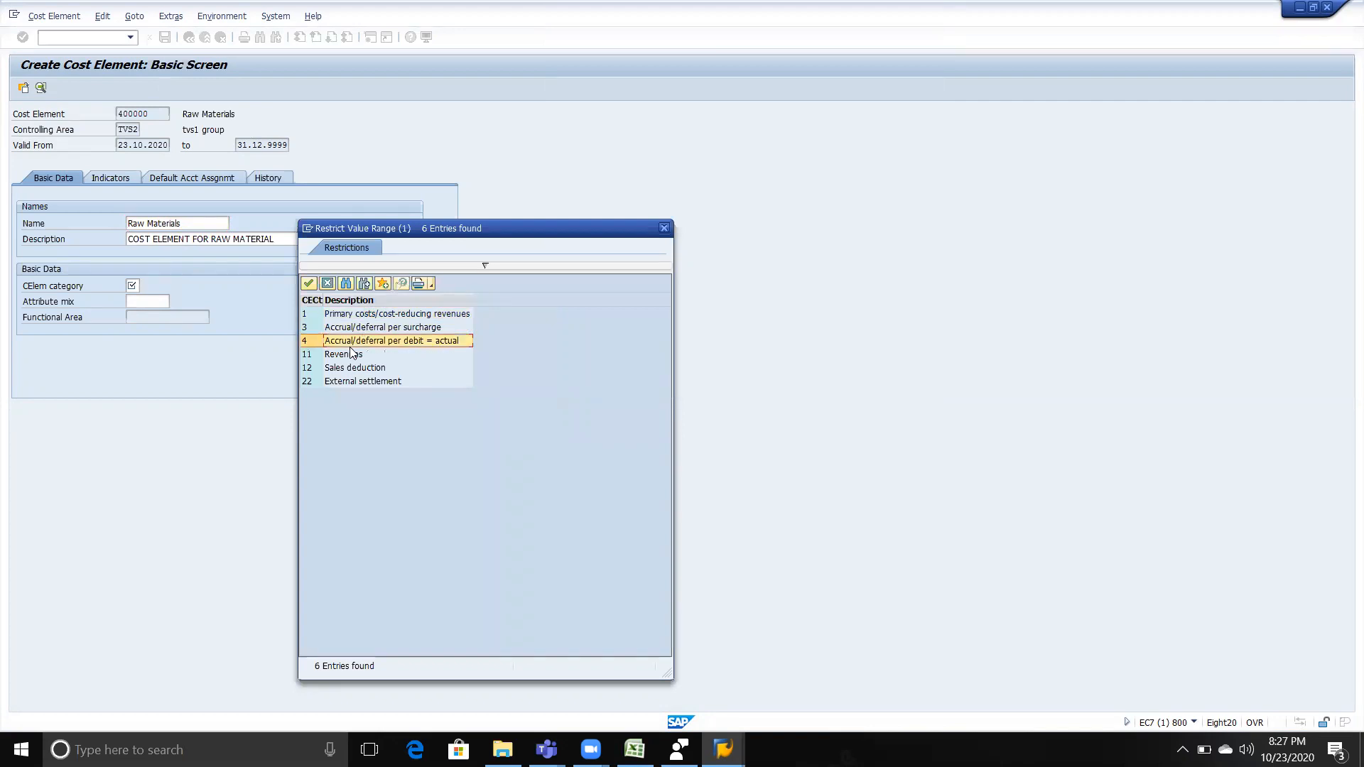
pyautogui.click(349, 369)
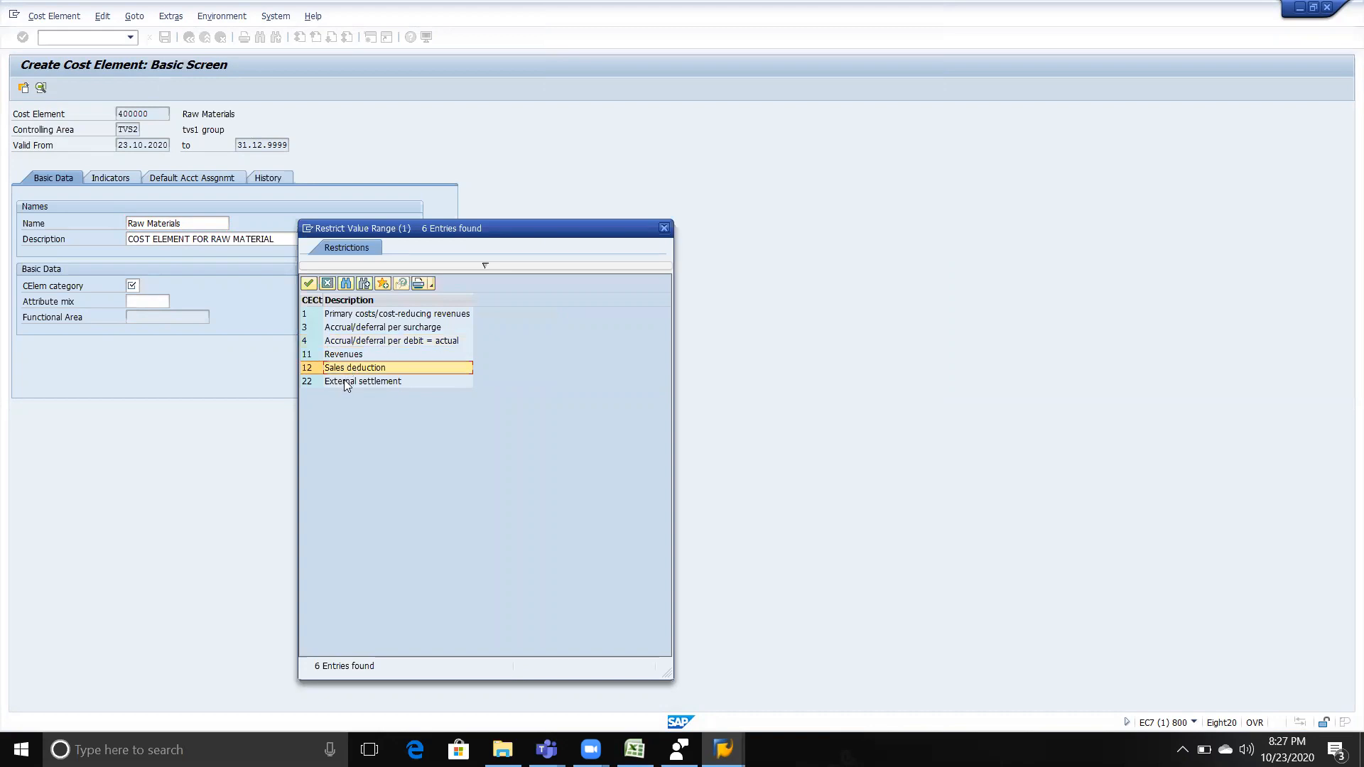
pyautogui.click(348, 384)
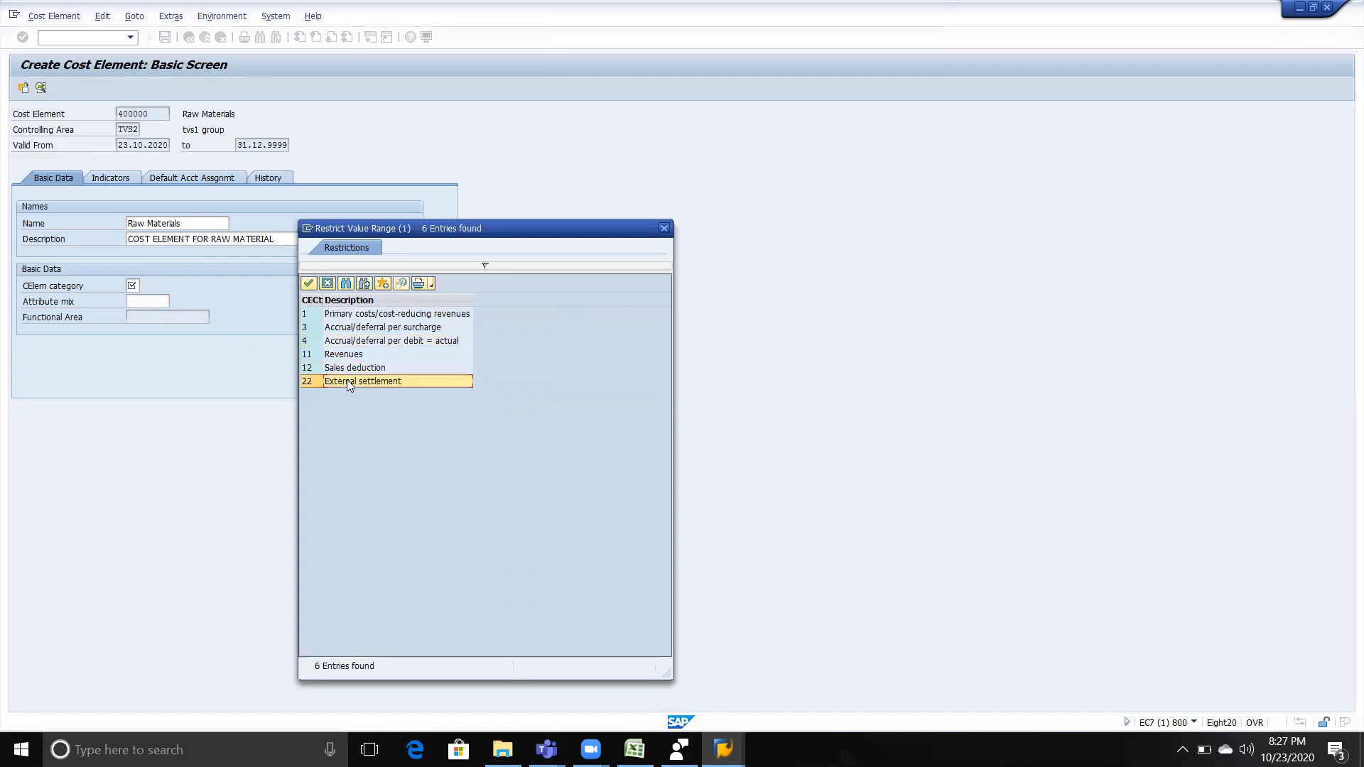
pyautogui.click(371, 327)
pyautogui.click(374, 314)
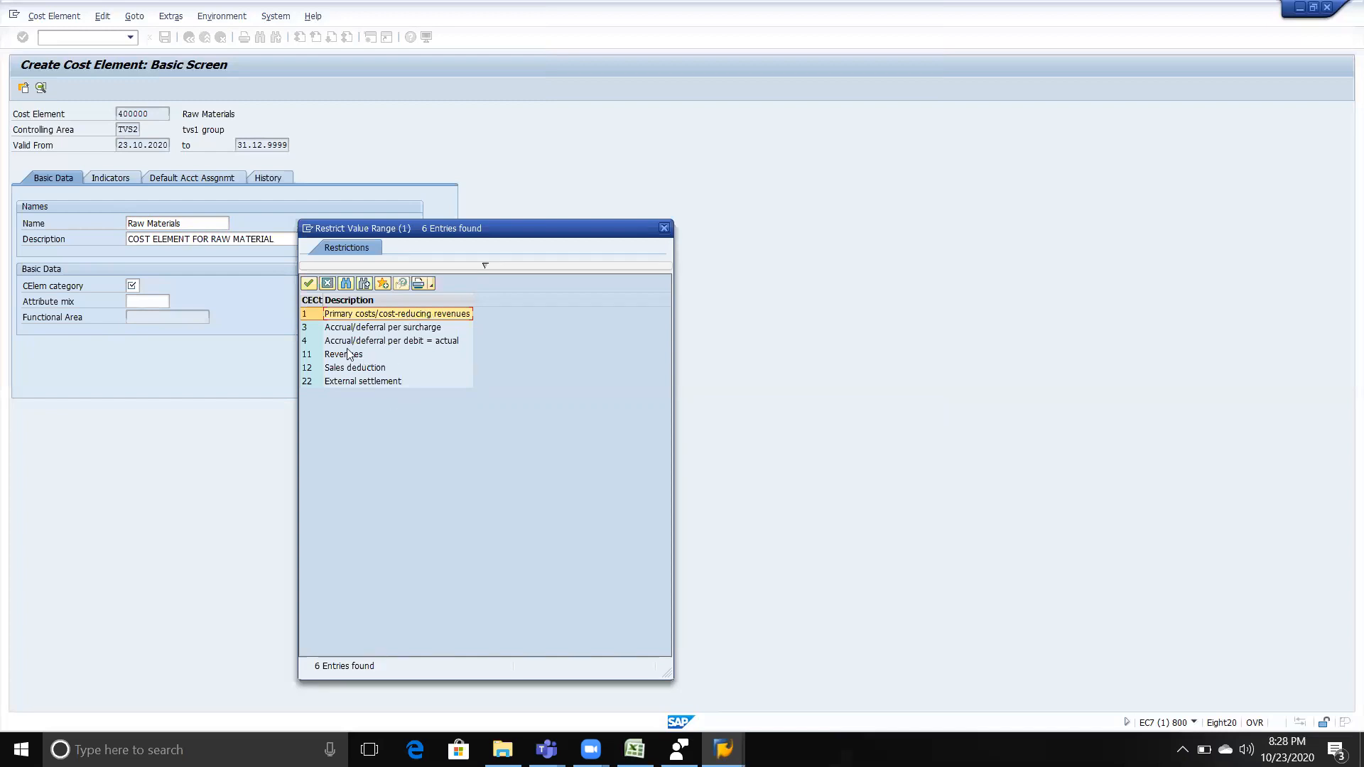
pyautogui.click(359, 370)
pyautogui.click(357, 381)
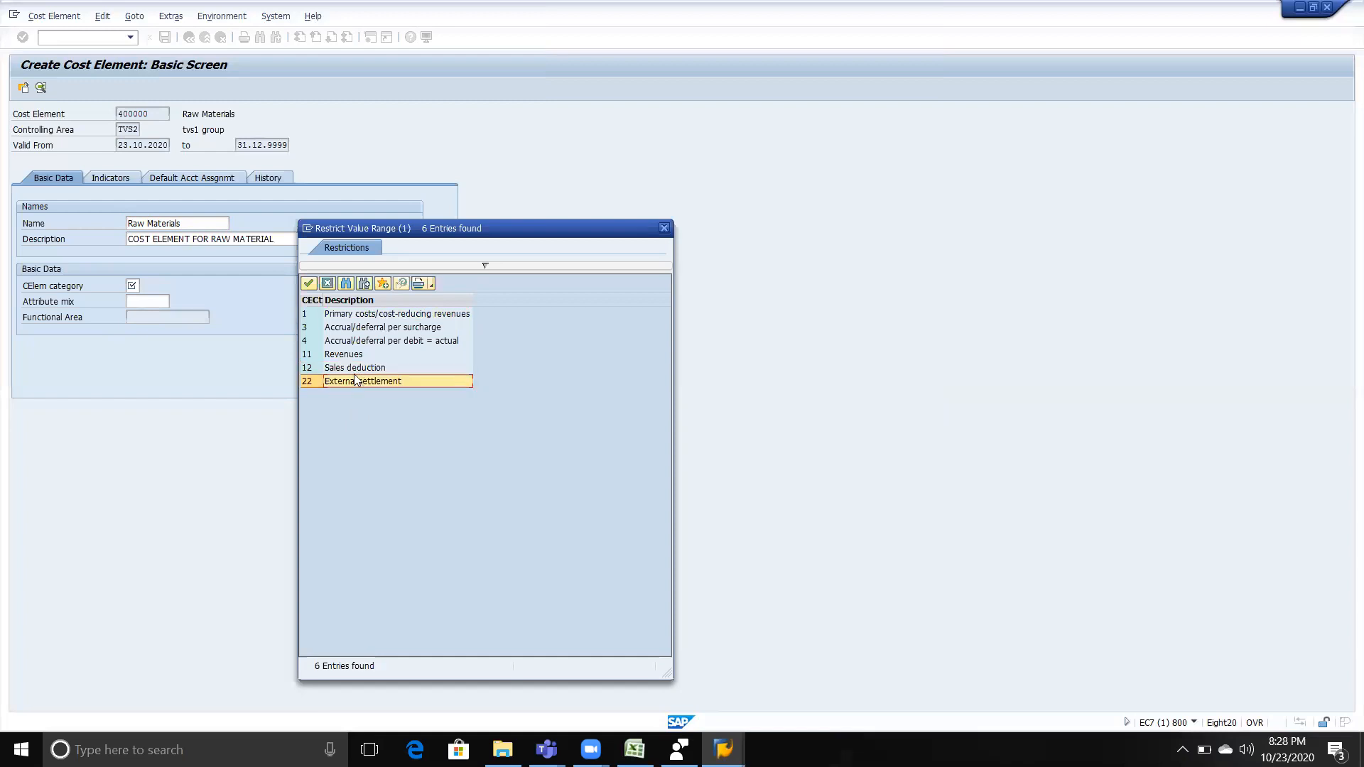
pyautogui.click(355, 371)
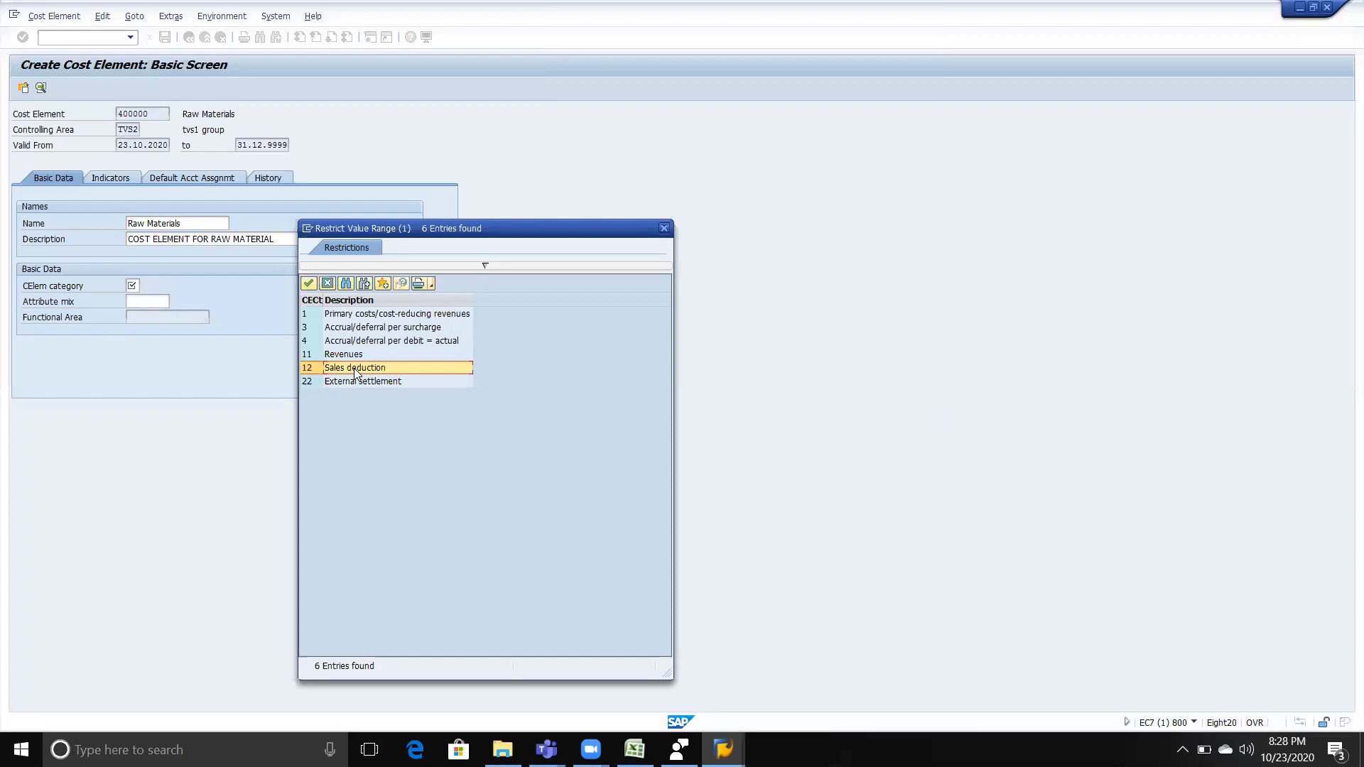
# - Assign category 1, Primary costs/cost-reducing revenues, to cost element 400000 and save it
pyautogui.doubleClick(419, 316)
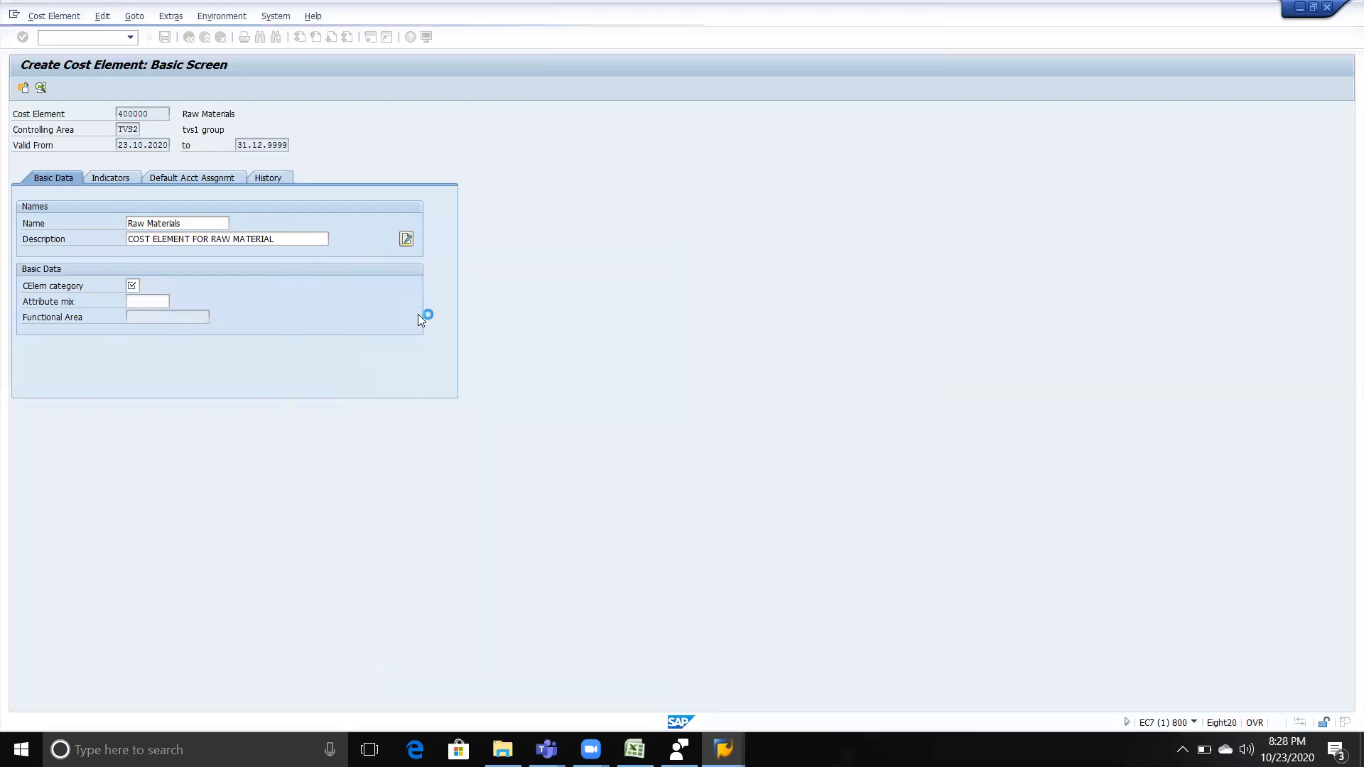
pyautogui.press('Return')
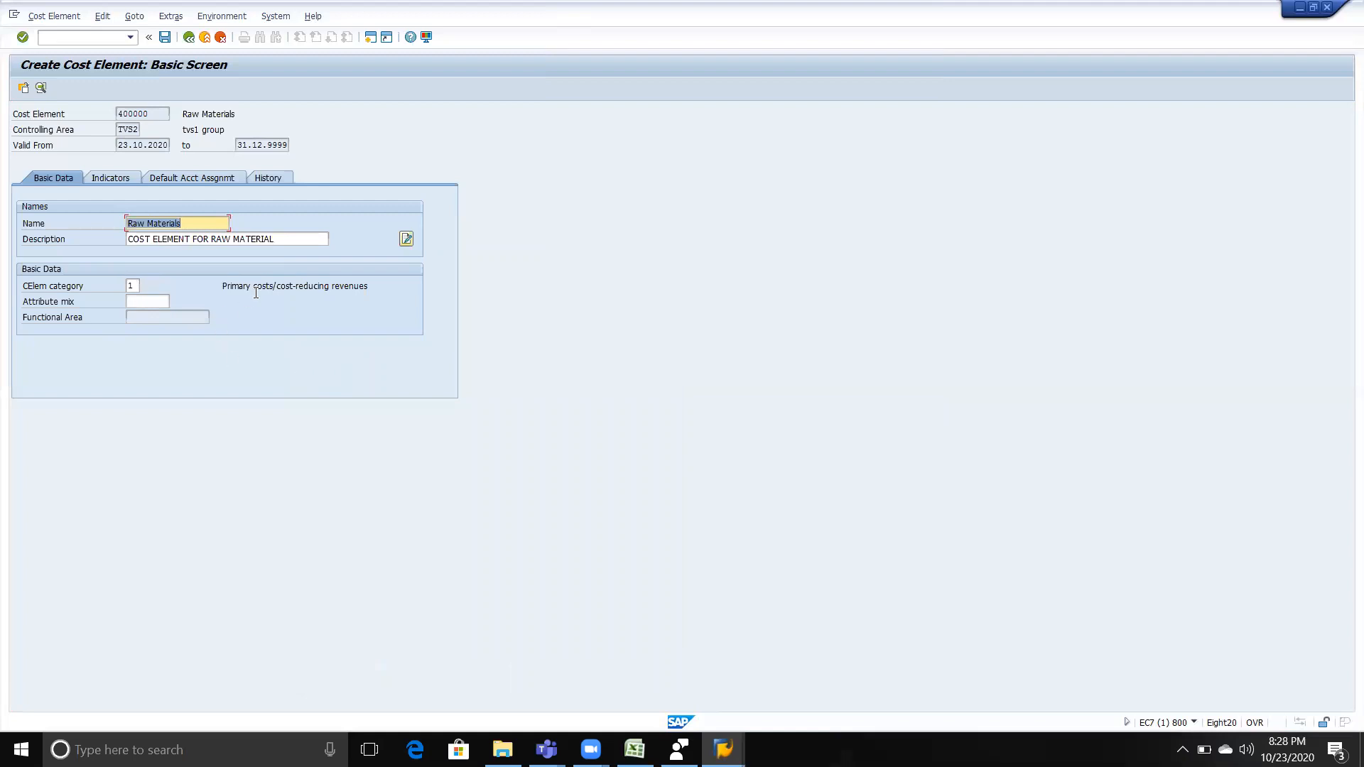
pyautogui.hotkey('ctrl', 's')
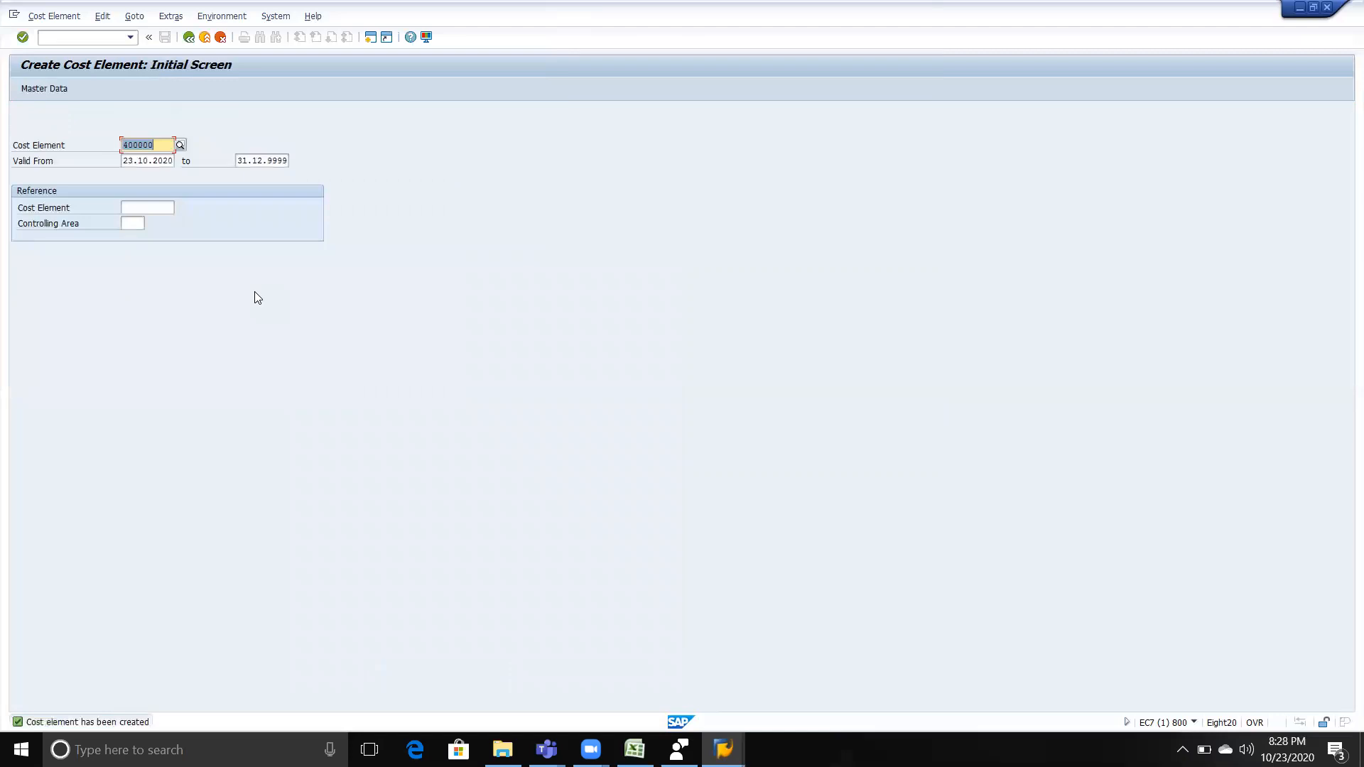
# - Switch to Excel and add the heading Codes in cell G47, beside Tcode in the cost structure table
pyautogui.hotkey('alt', 'Tab')
pyautogui.press('Up')
pyautogui.press('Up')
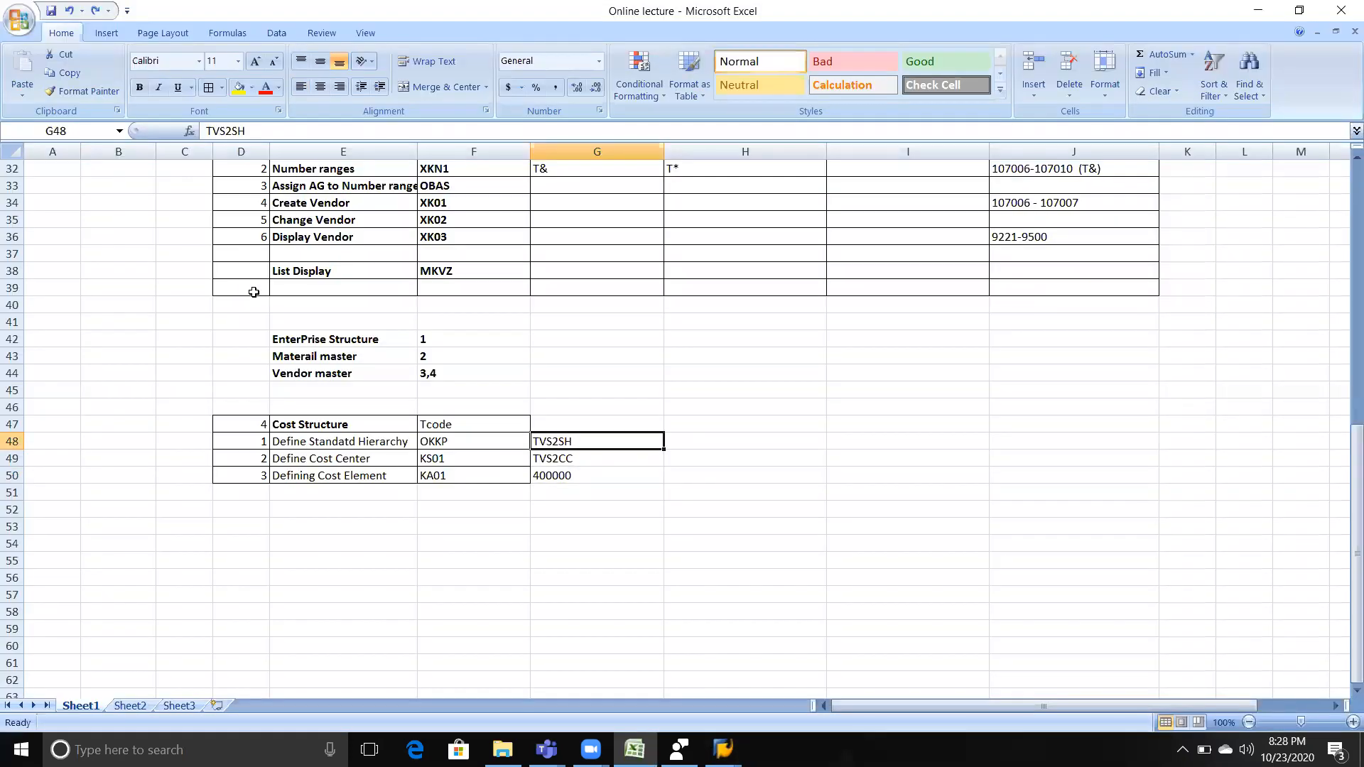
pyautogui.press('Down')
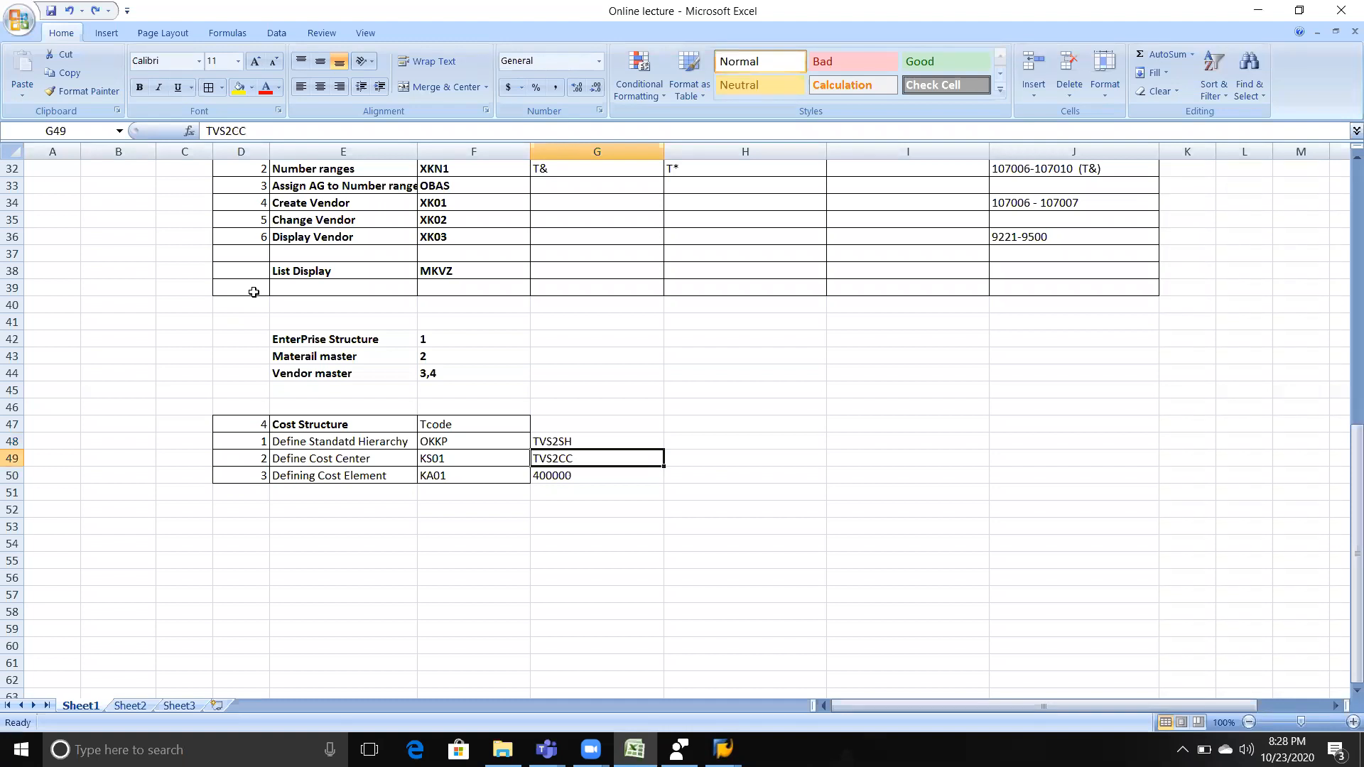
pyautogui.press('Up')
pyautogui.press('Up')
pyautogui.press('Down')
pyautogui.press('Up')
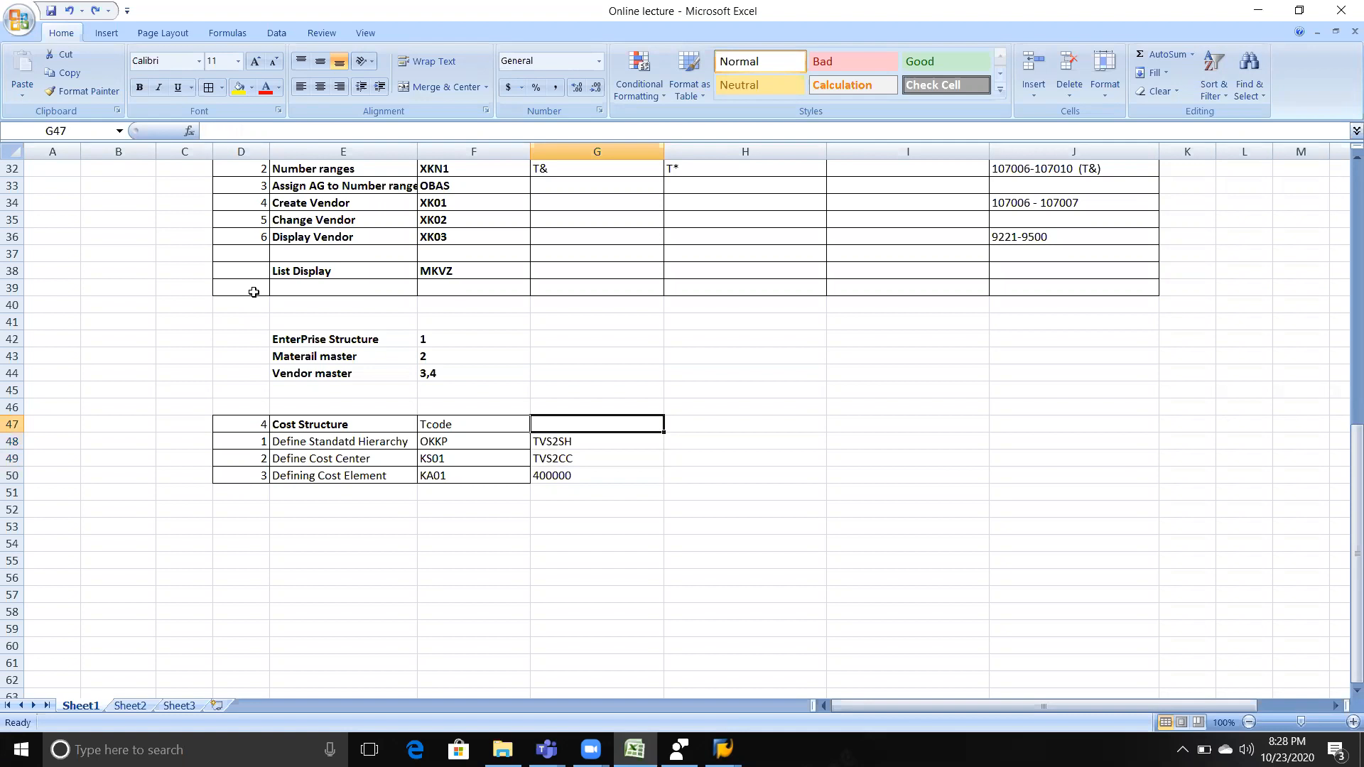
pyautogui.write('cODES')
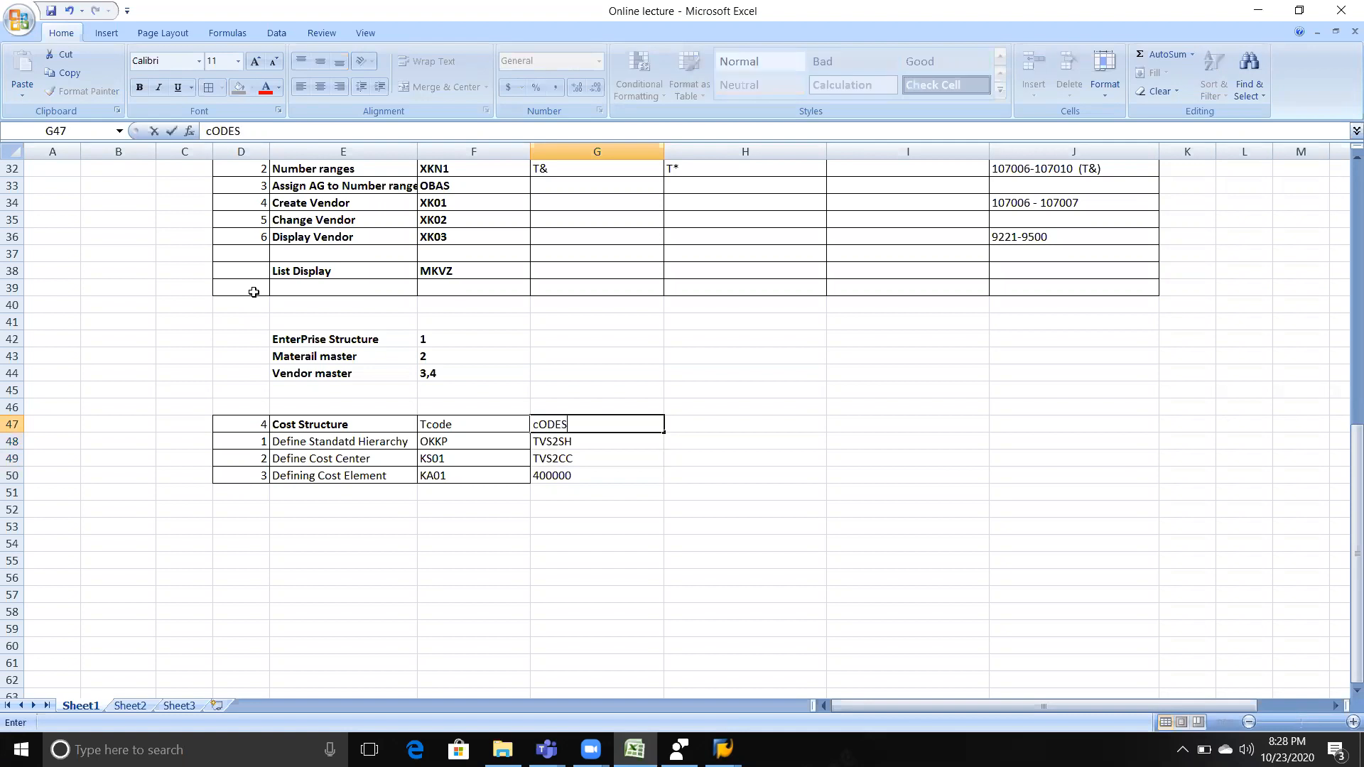
pyautogui.press('Return')
# - Enter the note "Standard code" in cell H50, beside cost element 400000
pyautogui.press('Down')
pyautogui.press('Down')
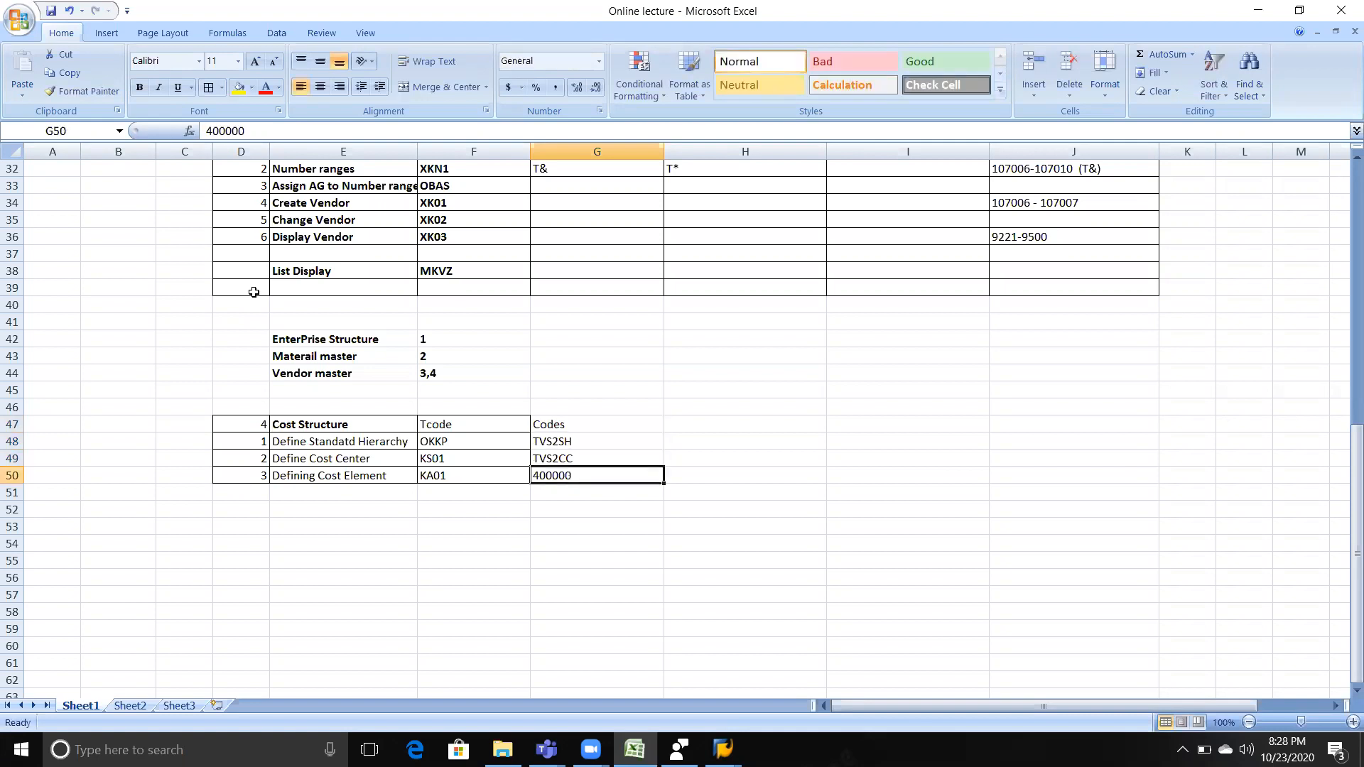
pyautogui.press('Right')
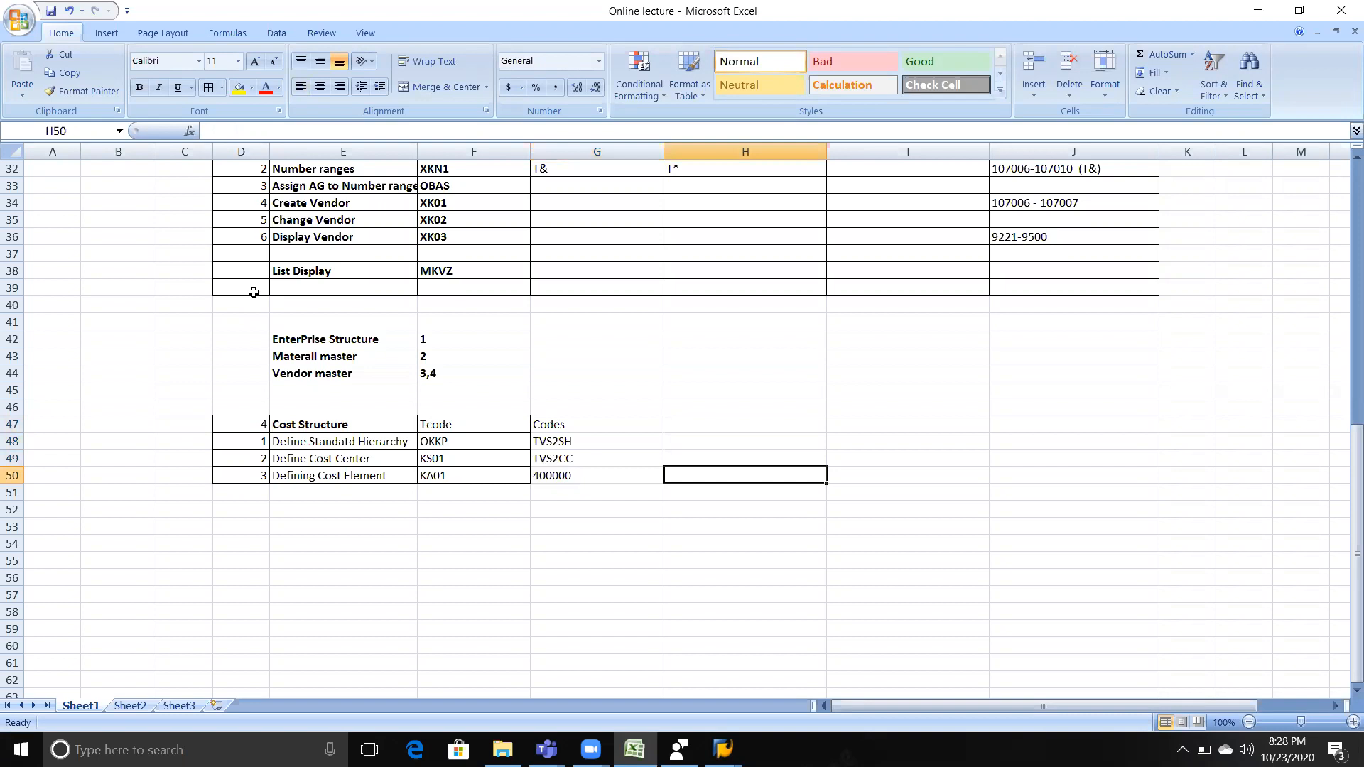
pyautogui.write('s')
pyautogui.press('BackSpace')
pyautogui.write('Stabdard')
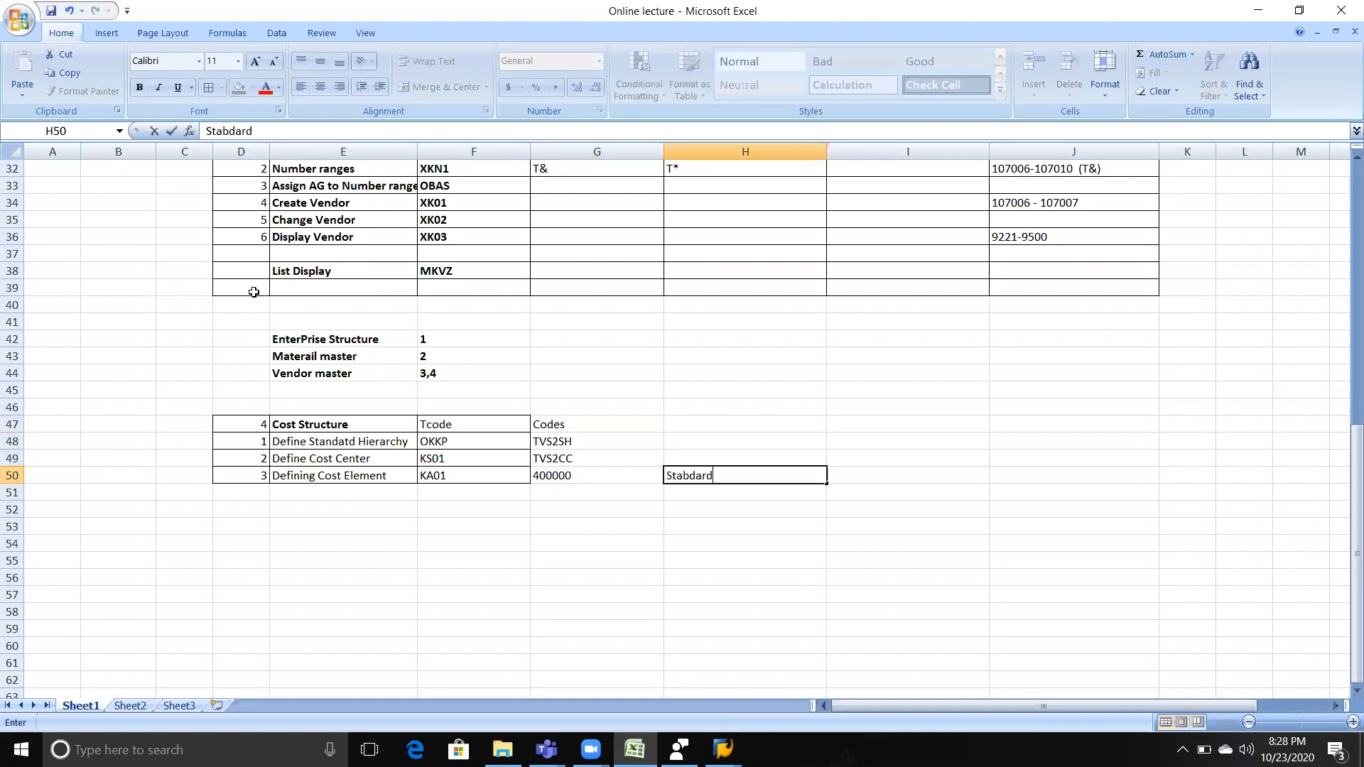
pyautogui.press('BackSpace')
pyautogui.press('BackSpace')
pyautogui.press('BackSpace')
pyautogui.press('BackSpace')
pyautogui.press('BackSpace')
pyautogui.write('ndard code')
pyautogui.press('Left')
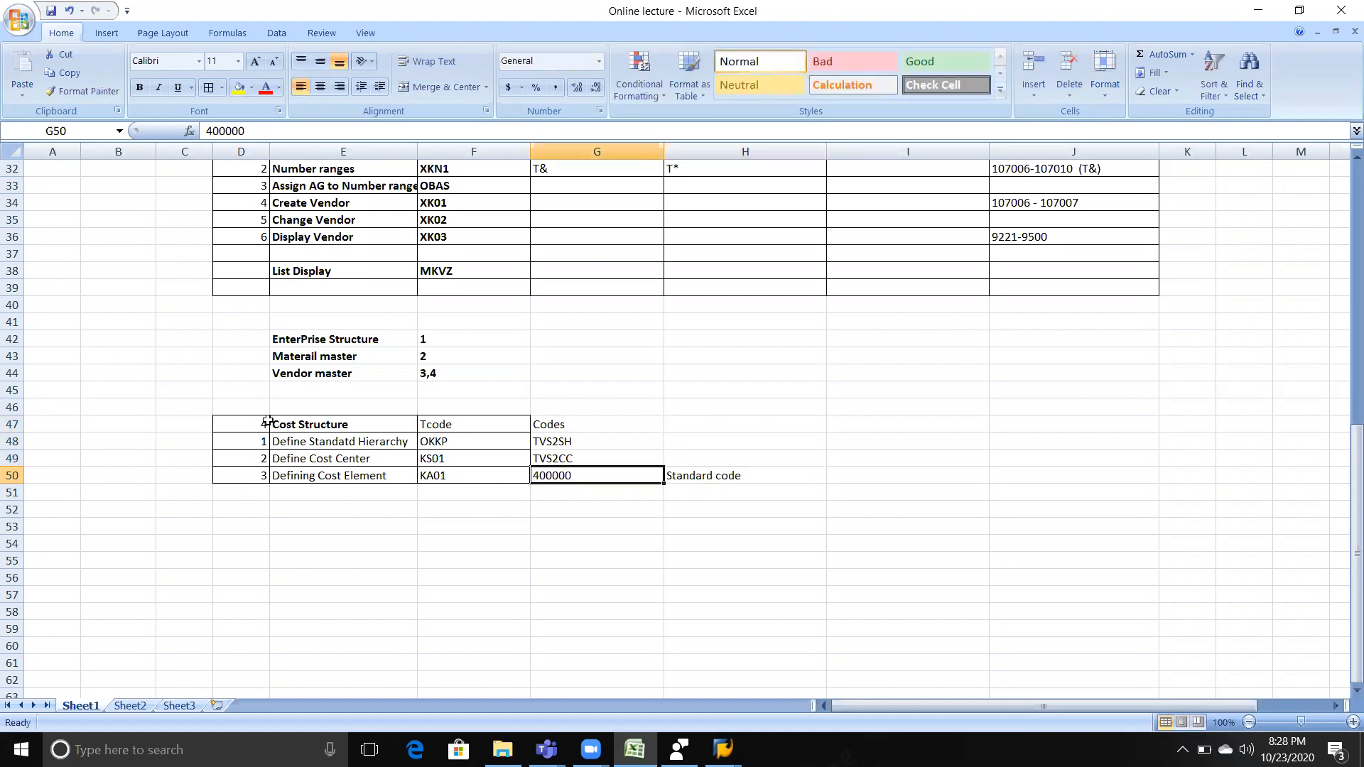
# - Apply borders to every cell of the cost structure table, range D47:H50
pyautogui.click(248, 427)
pyautogui.moveTo(247, 427); pyautogui.dragTo(708, 474)
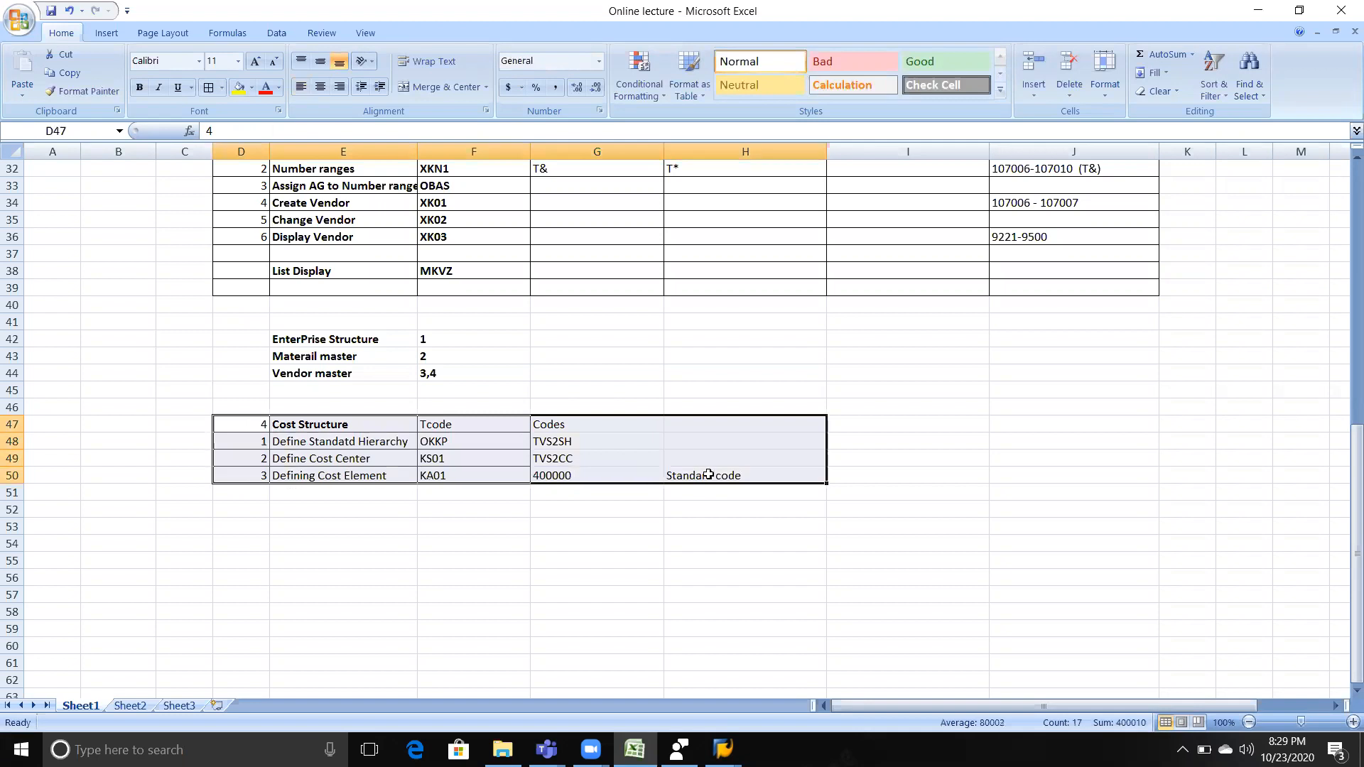
pyautogui.click(209, 87)
pyautogui.click(594, 454)
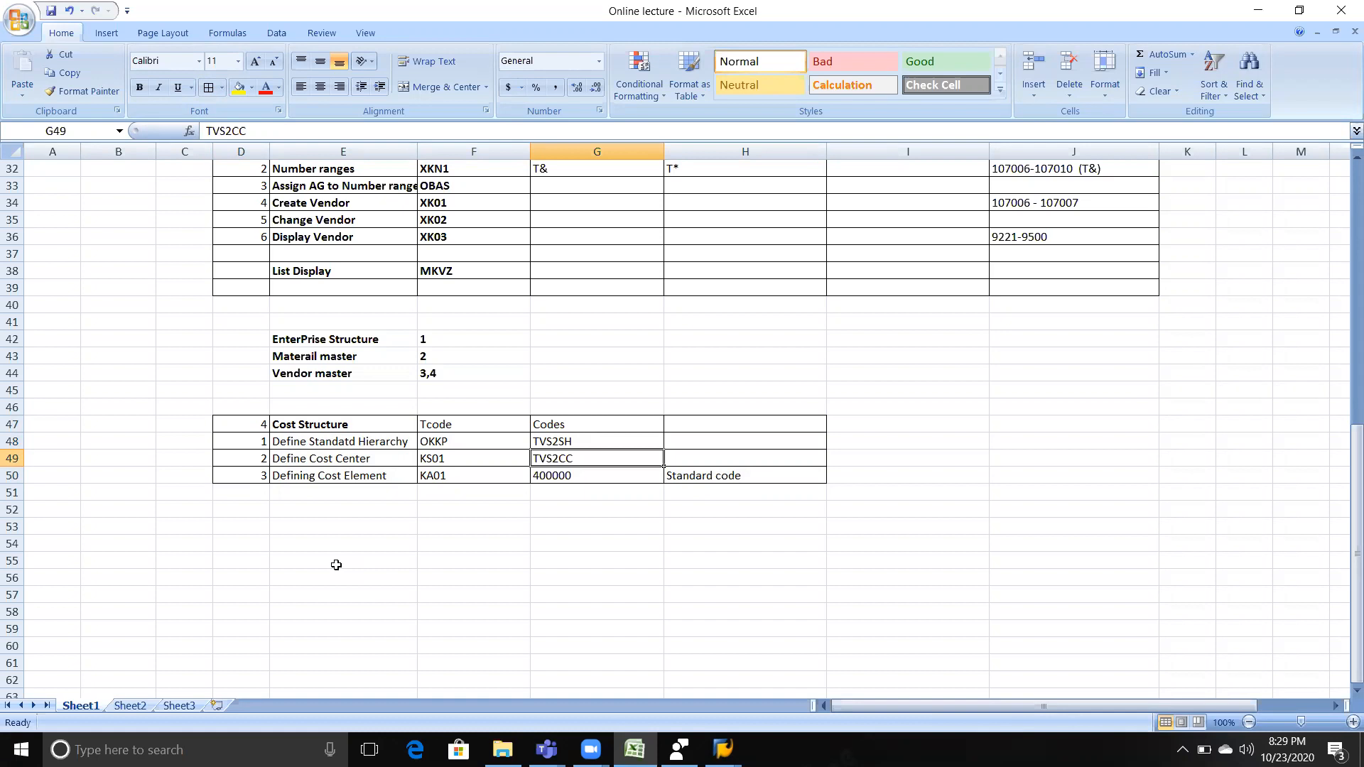
pyautogui.click(548, 481)
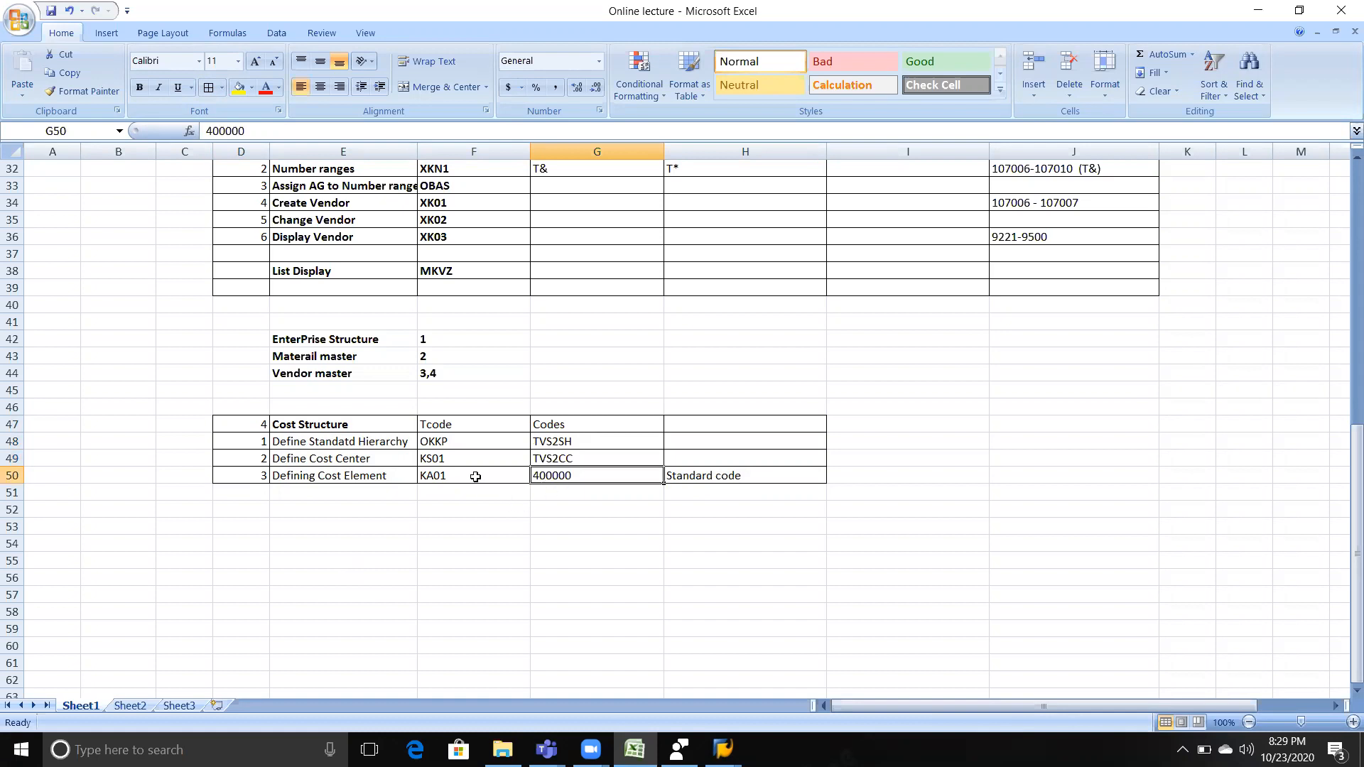
pyautogui.scroll(-1, 475, 477)
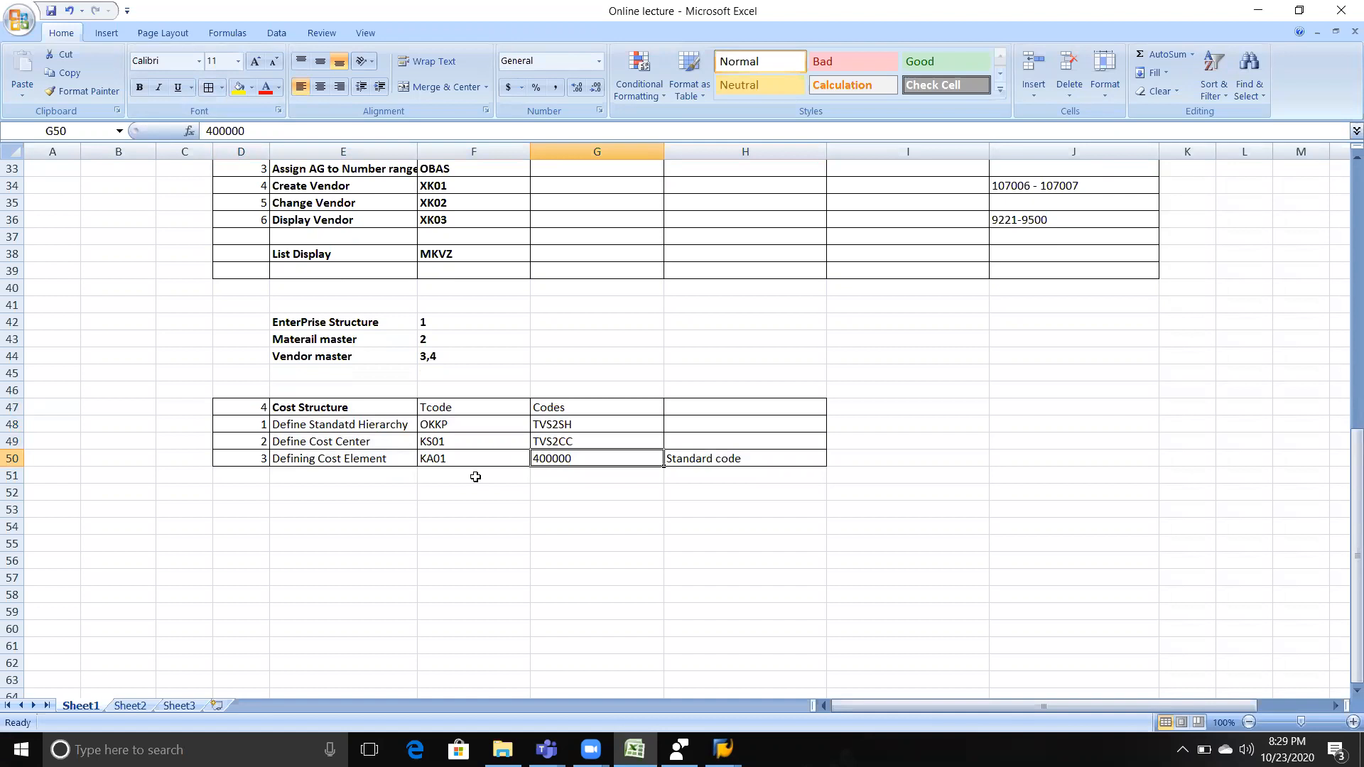
pyautogui.click(593, 422)
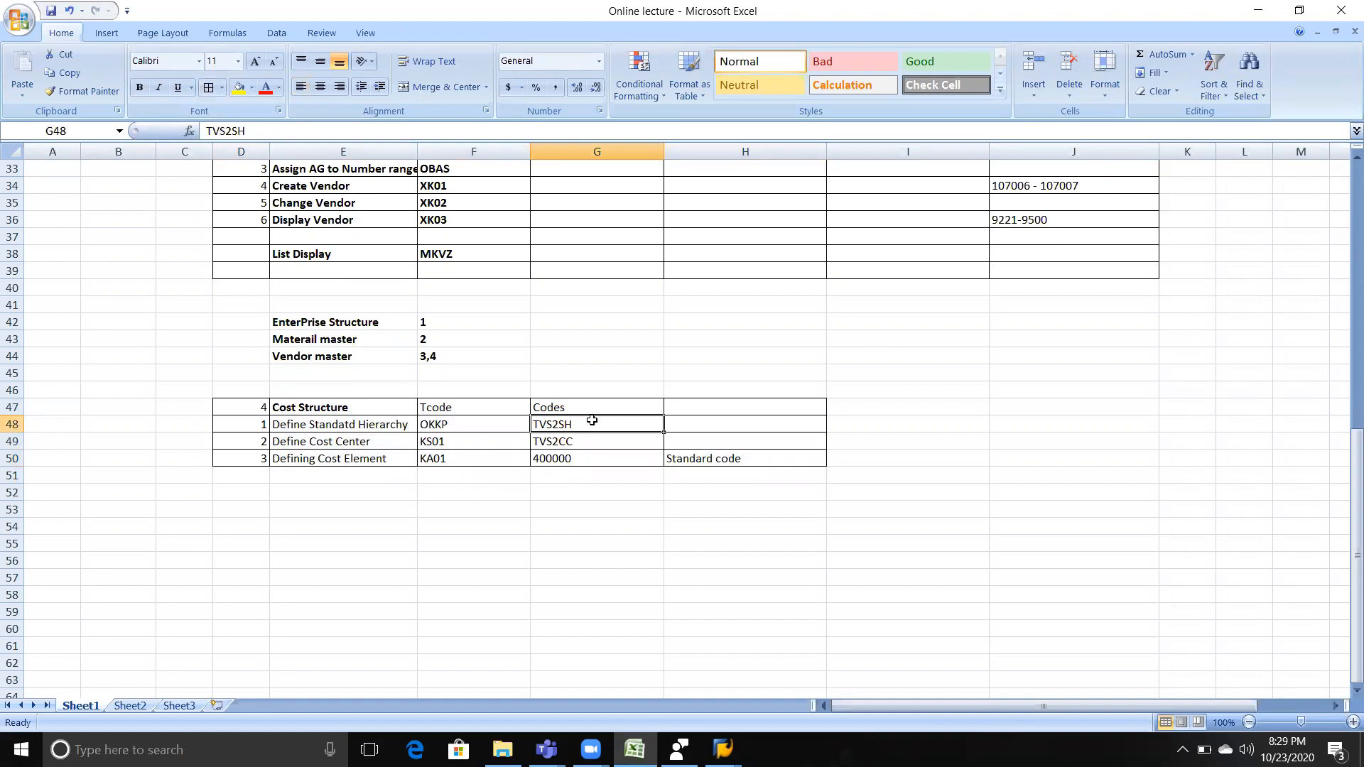
pyautogui.click(565, 441)
pyautogui.click(544, 456)
pyautogui.click(350, 458)
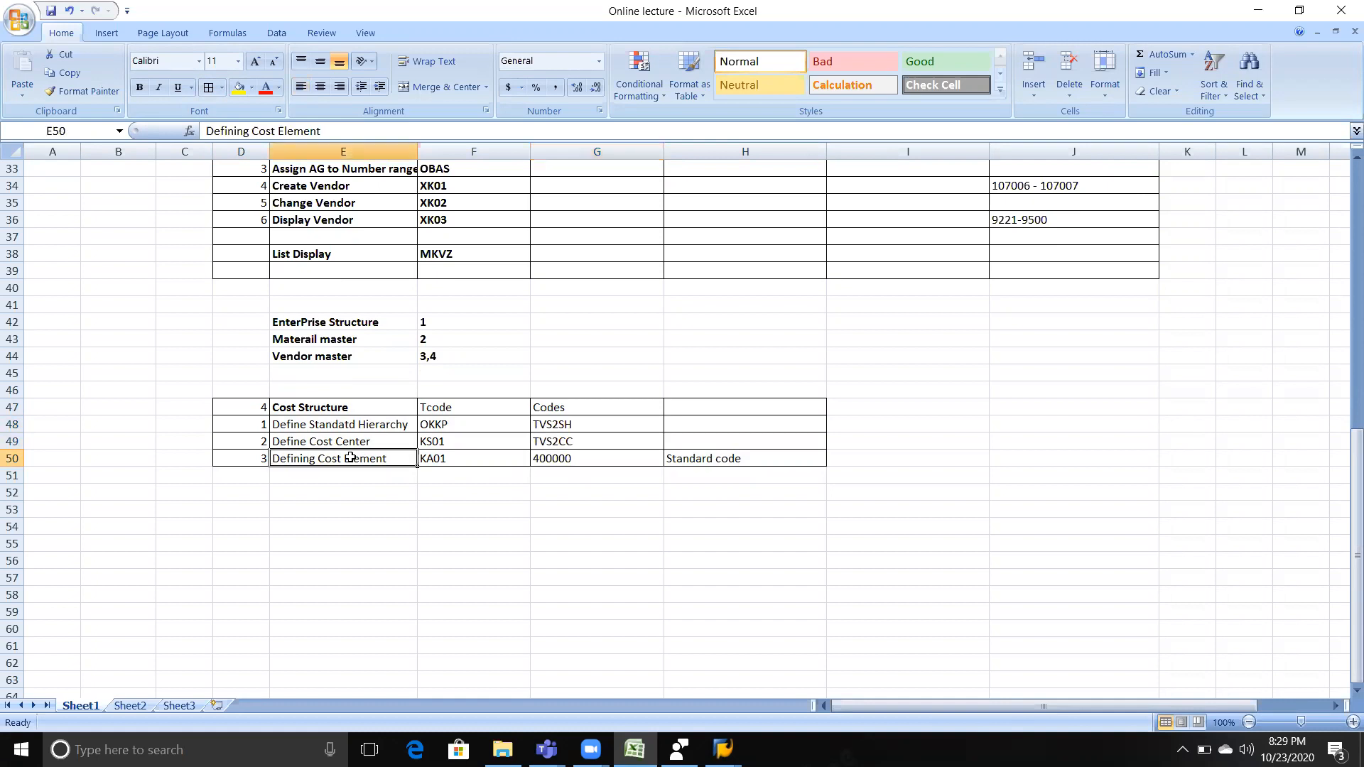